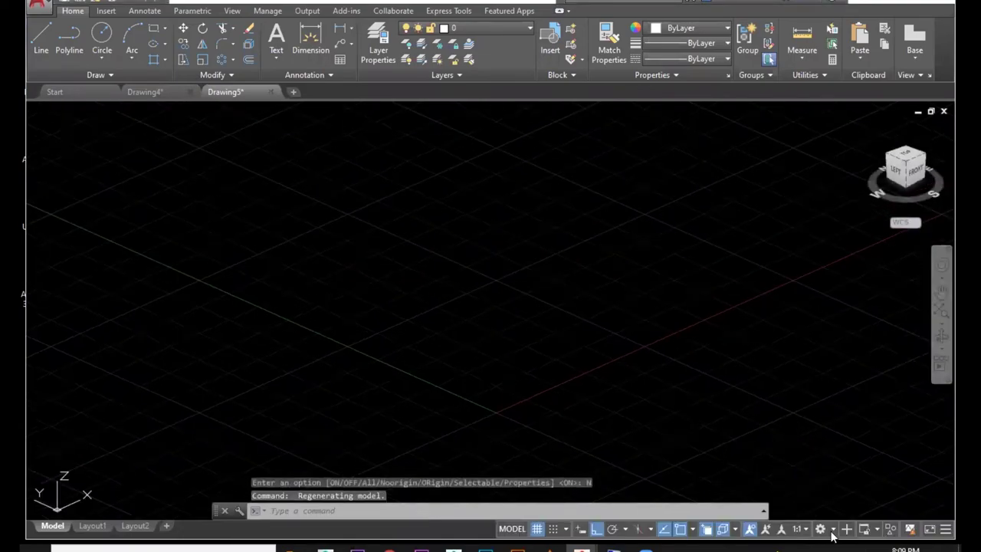
Switch the workspace to 3D Basics.
{"action": "left_click", "coordinate": [833, 530]}
{"action": "left_click", "coordinate": [843, 443]}
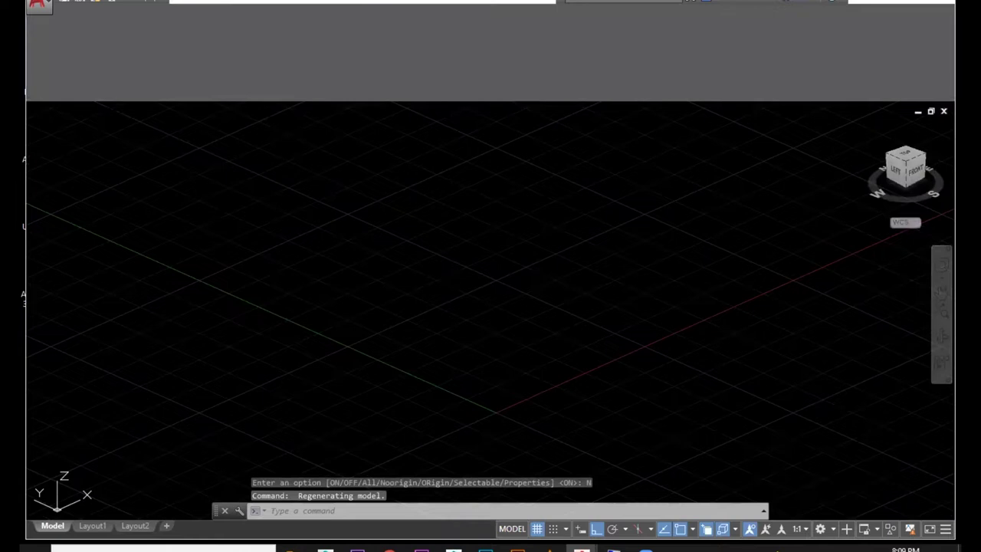
{"action": "middle_click_drag", "start_coordinate": [245, 262], "coordinate": [118, 341]}
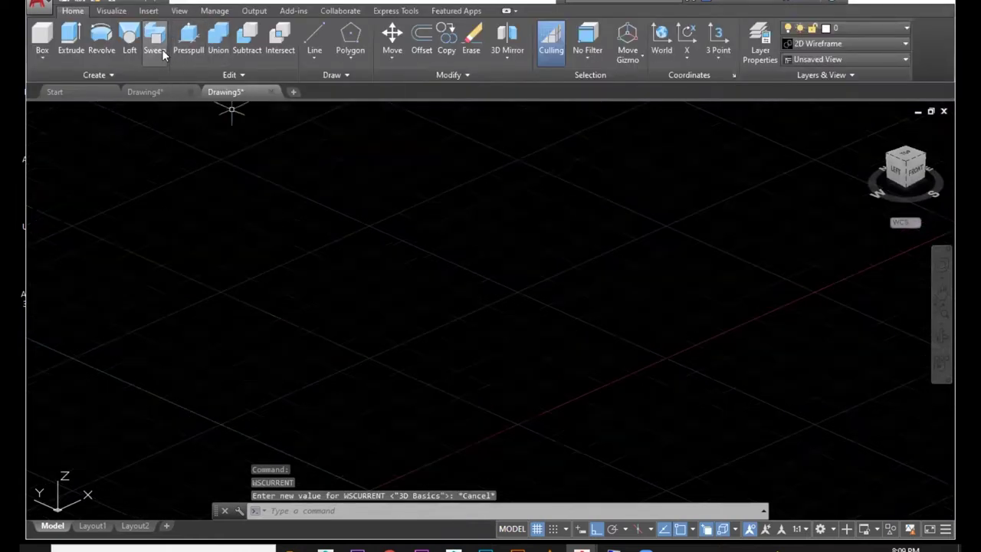
Draw an open zigzag path of five connected straight lines with right-angle corners on the ground plane.
{"action": "left_click", "coordinate": [320, 36]}
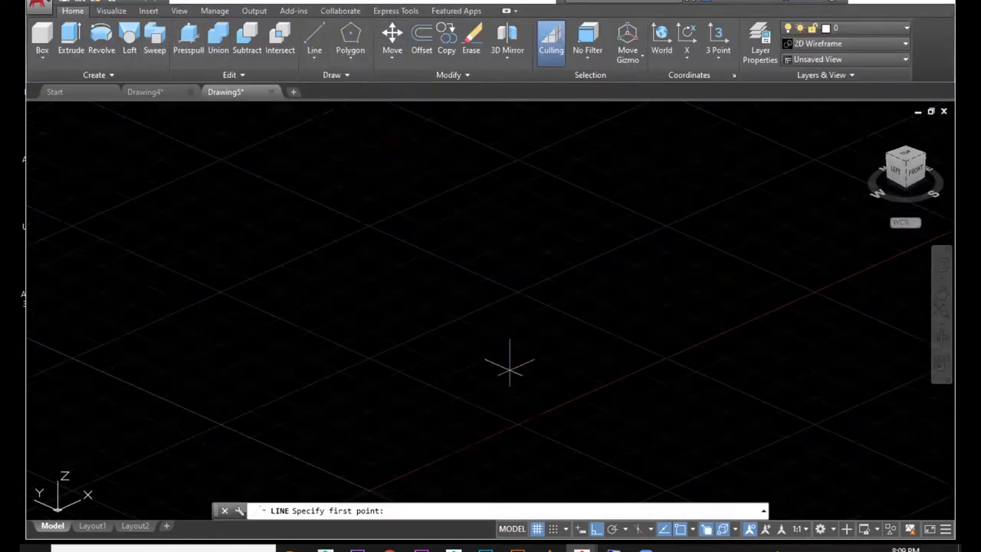
{"action": "left_click", "coordinate": [447, 355]}
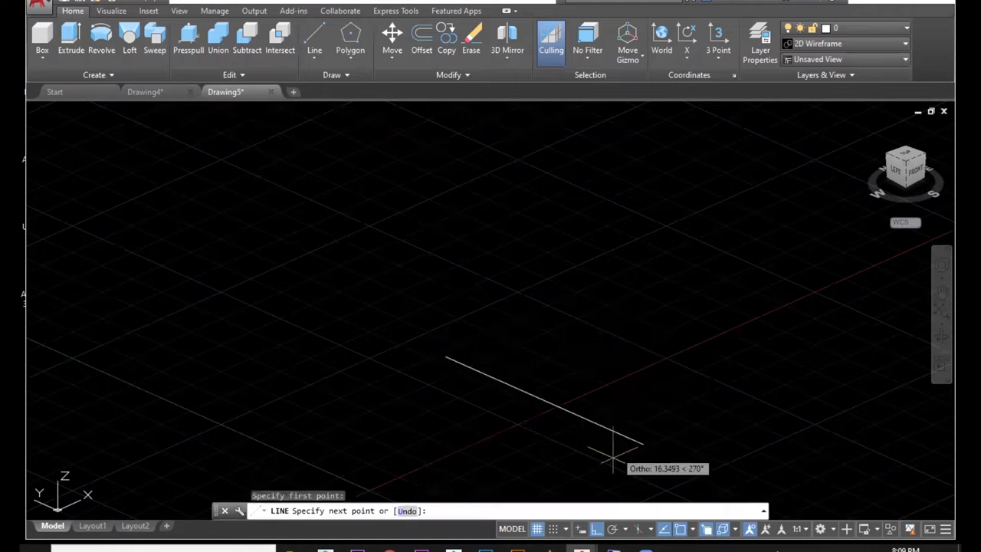
{"action": "left_click", "coordinate": [627, 274]}
{"action": "left_click", "coordinate": [502, 220]}
{"action": "left_click", "coordinate": [612, 170]}
{"action": "left_click", "coordinate": [684, 201]}
{"action": "left_click", "coordinate": [766, 164]}
{"action": "key", "text": "Escape"}
{"action": "left_click", "coordinate": [702, 205]}
{"action": "key", "text": "Escape"}
Join the five zigzag lines into a single polyline.
{"action": "type", "text": "j"}
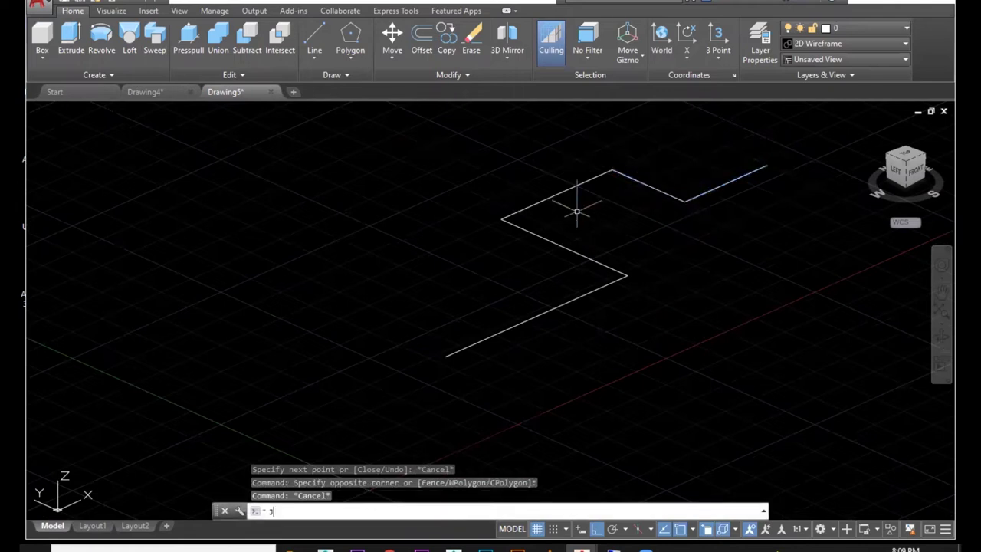
{"action": "key", "text": "Return"}
{"action": "left_click", "coordinate": [729, 140]}
{"action": "left_click", "coordinate": [491, 319]}
{"action": "key", "text": "Return"}
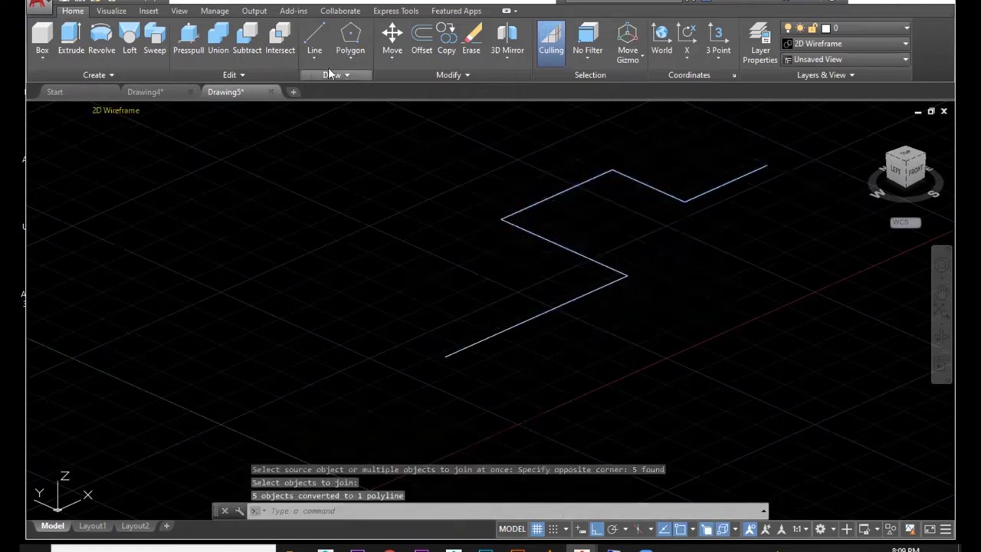
Draw a small narrow rectangle with its first corner on the near end of the zigzag polyline.
{"action": "left_click", "coordinate": [354, 61]}
{"action": "left_click", "coordinate": [372, 106]}
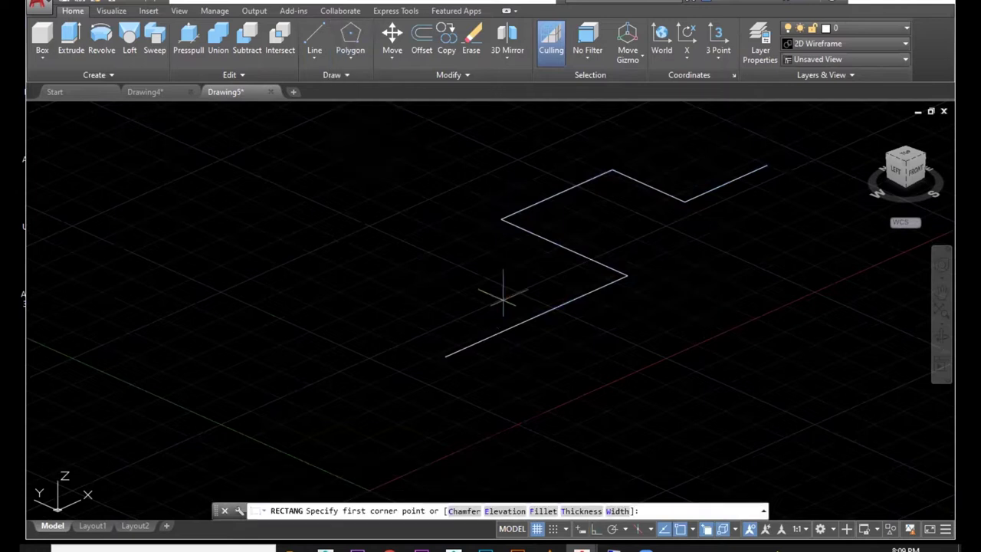
{"action": "left_click", "coordinate": [447, 356]}
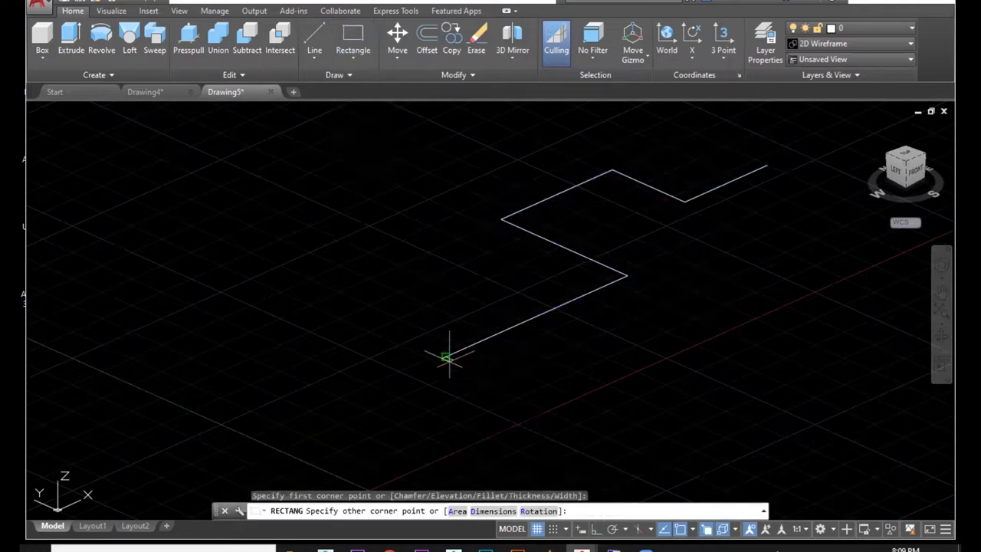
{"action": "left_click", "coordinate": [486, 378]}
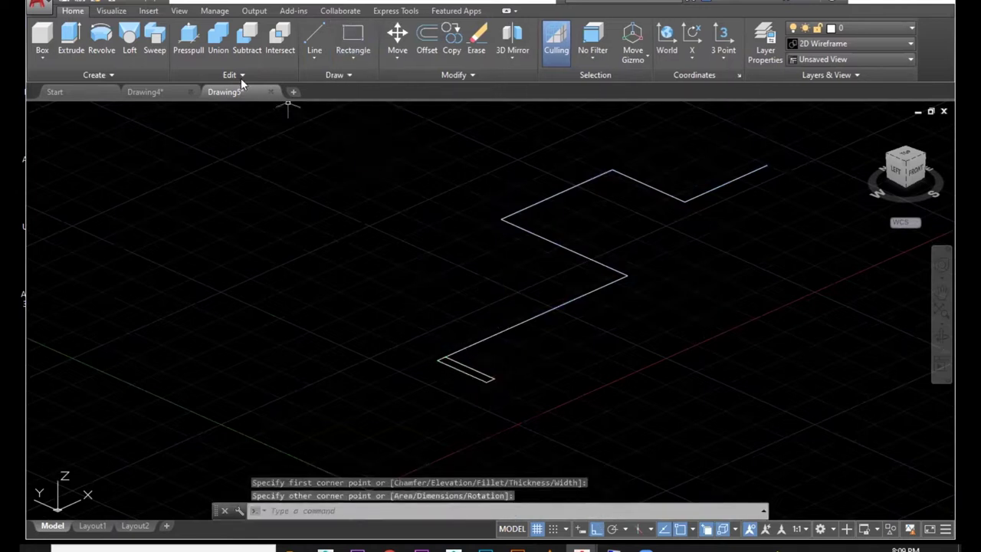
Sweep the rectangle along the zigzag polyline as a solid wall.
{"action": "left_click", "coordinate": [156, 42]}
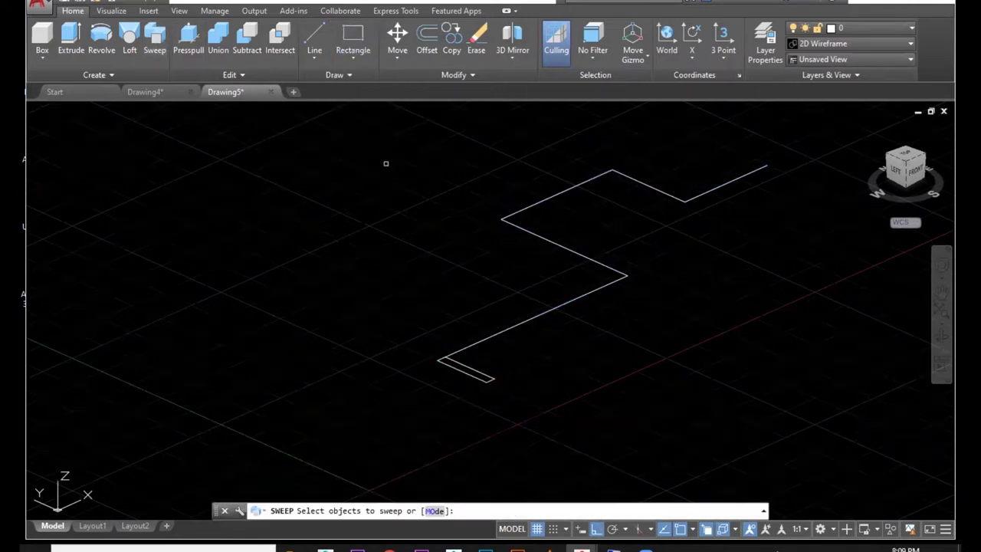
{"action": "left_click", "coordinate": [469, 387]}
{"action": "key", "text": "Return"}
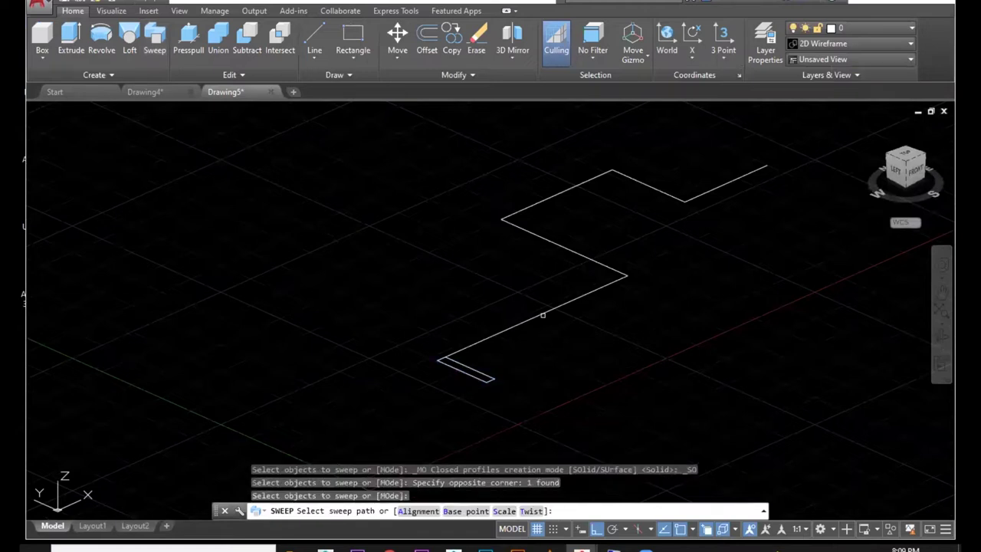
{"action": "left_click", "coordinate": [543, 315]}
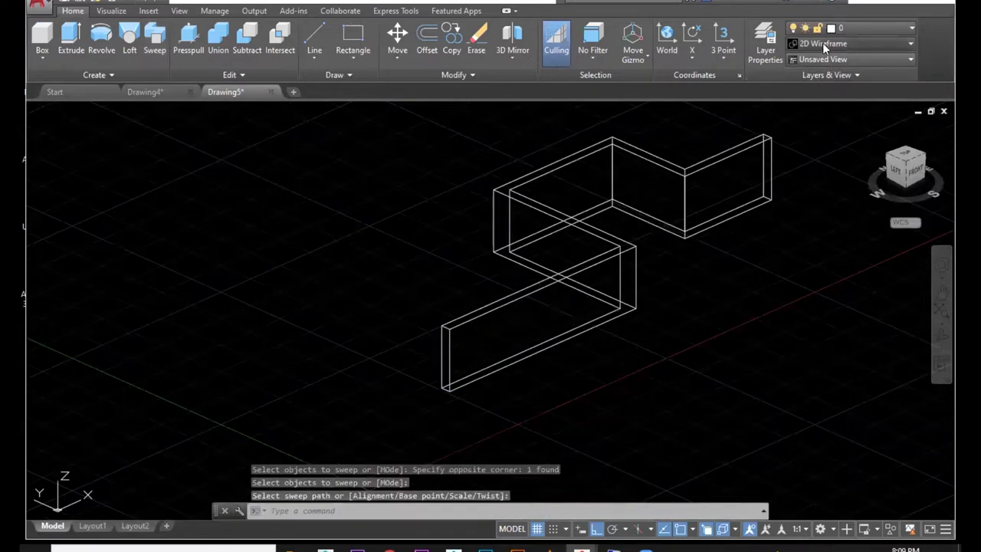
Set the visual style to Conceptual.
{"action": "left_click", "coordinate": [822, 43]}
{"action": "left_click", "coordinate": [817, 71]}
{"action": "middle_click_drag", "start_coordinate": [690, 319], "coordinate": [586, 356]}
{"action": "middle_click_drag", "start_coordinate": [393, 213], "coordinate": [584, 220]}
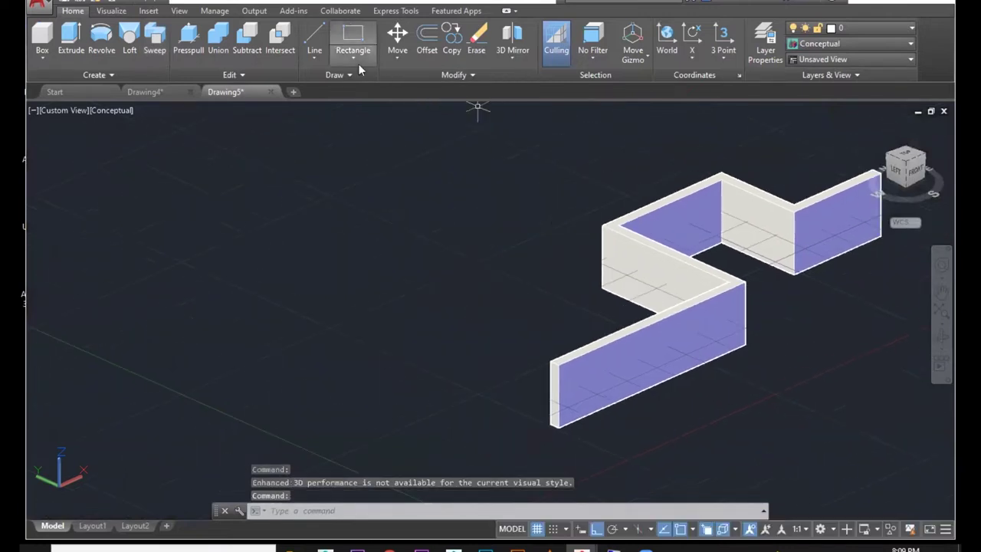
Draw an open, winding fit-point spline beside the swept wall, with Ortho mode turned off for its curves.
{"action": "left_click", "coordinate": [315, 61]}
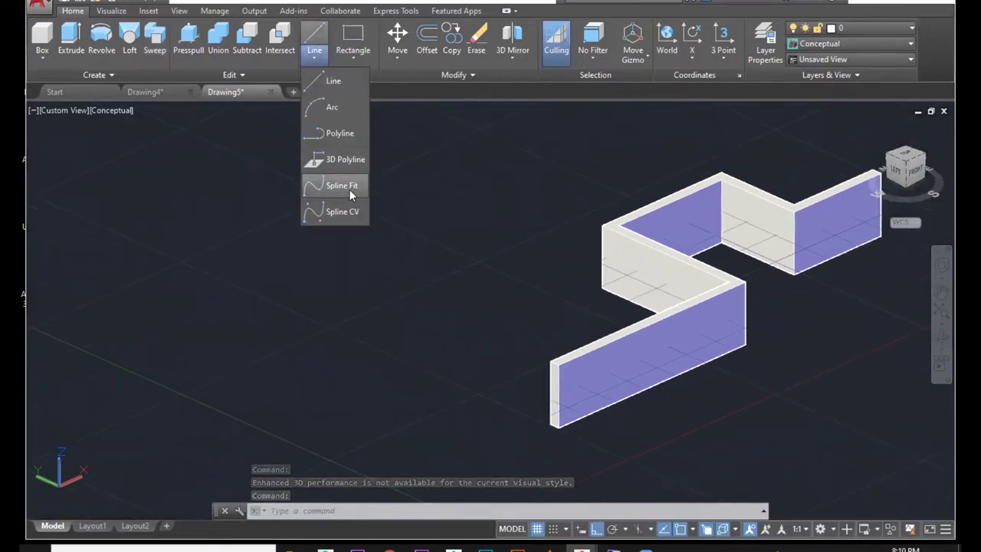
{"action": "left_click", "coordinate": [349, 191]}
{"action": "middle_click_drag", "start_coordinate": [344, 201], "coordinate": [599, 277]}
{"action": "left_click", "coordinate": [366, 338]}
{"action": "left_click", "coordinate": [422, 229]}
{"action": "left_click", "coordinate": [597, 529]}
{"action": "left_click", "coordinate": [574, 214]}
{"action": "left_click", "coordinate": [601, 262]}
{"action": "left_click", "coordinate": [637, 304]}
{"action": "left_click", "coordinate": [742, 235]}
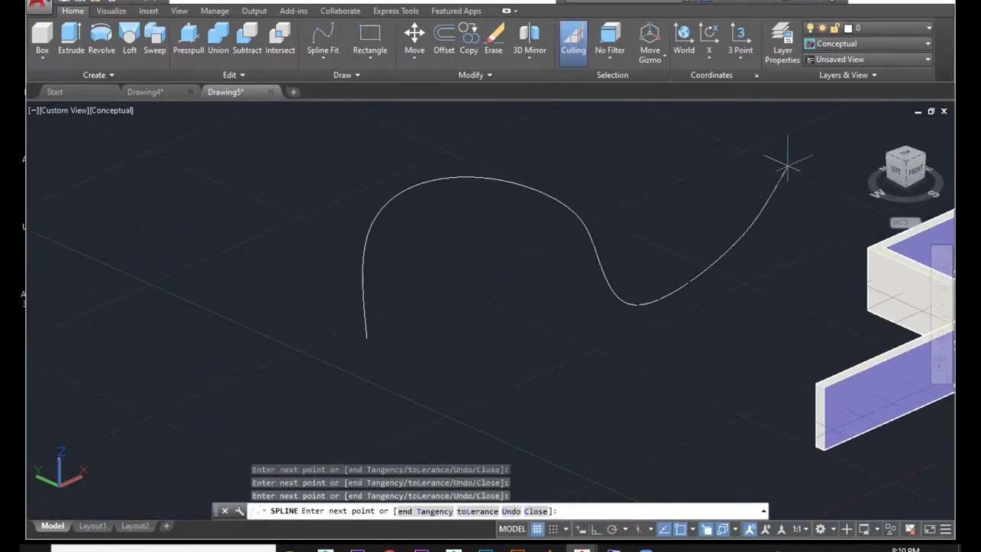
{"action": "right_click", "coordinate": [565, 132]}
{"action": "left_click", "coordinate": [590, 140]}
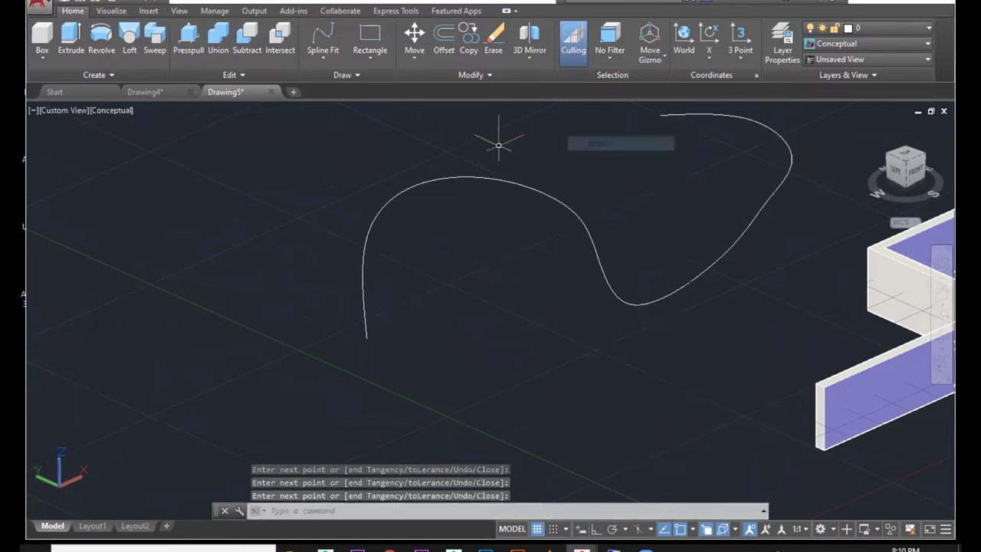
Draw an open, wavy control-vertex spline behind the fit-point spline.
{"action": "middle_click_drag", "start_coordinate": [499, 146], "coordinate": [418, 186]}
{"action": "left_click", "coordinate": [322, 60]}
{"action": "left_click", "coordinate": [346, 211]}
{"action": "middle_click_drag", "start_coordinate": [292, 220], "coordinate": [390, 355]}
{"action": "left_click", "coordinate": [388, 354]}
{"action": "left_click", "coordinate": [399, 225]}
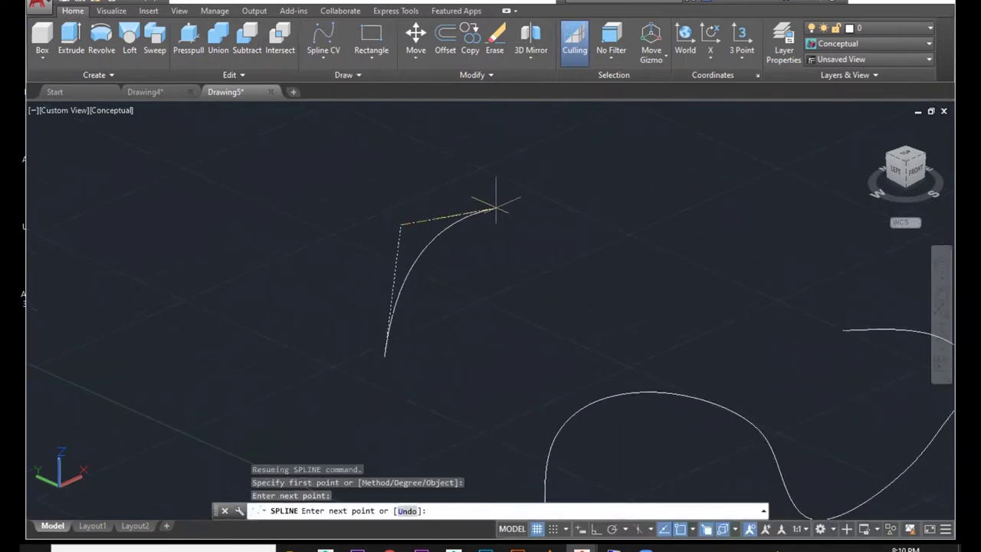
{"action": "left_click", "coordinate": [600, 214]}
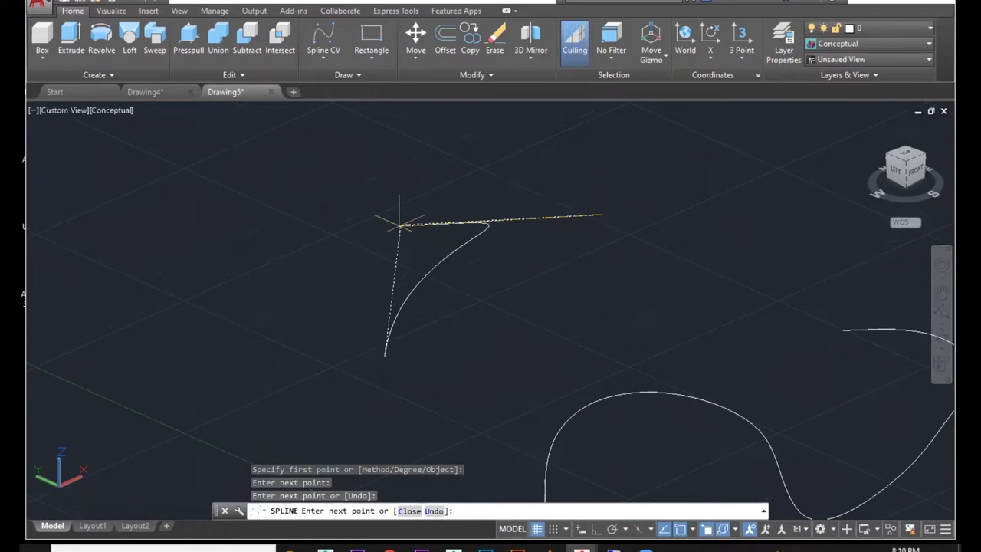
{"action": "left_click", "coordinate": [619, 244]}
{"action": "left_click", "coordinate": [713, 284]}
{"action": "left_click", "coordinate": [740, 214]}
{"action": "right_click", "coordinate": [821, 143]}
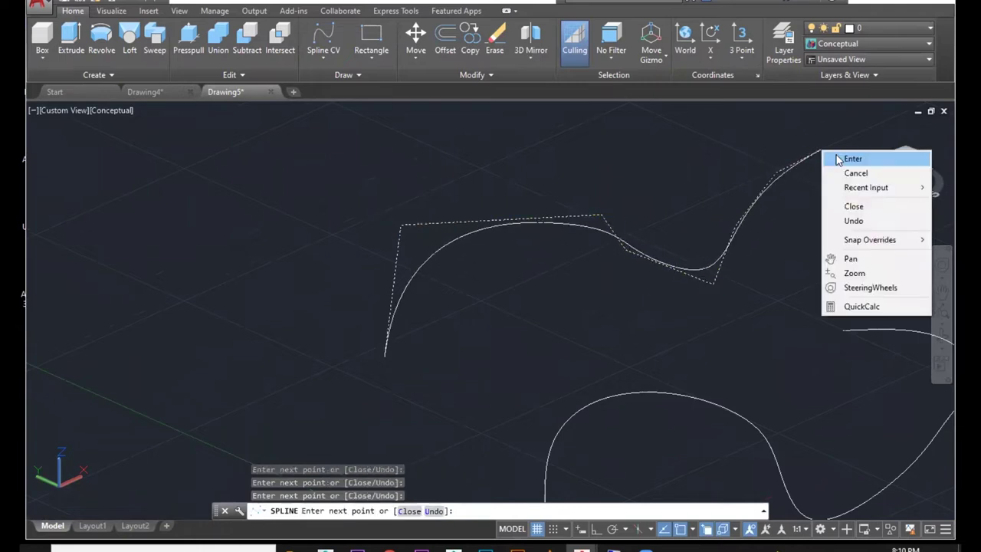
{"action": "left_click", "coordinate": [846, 158]}
Draw a circle of about 1.38 radius centred on the near end of the control-vertex spline.
{"action": "middle_click_drag", "start_coordinate": [537, 265], "coordinate": [419, 243]}
{"action": "left_click", "coordinate": [372, 62]}
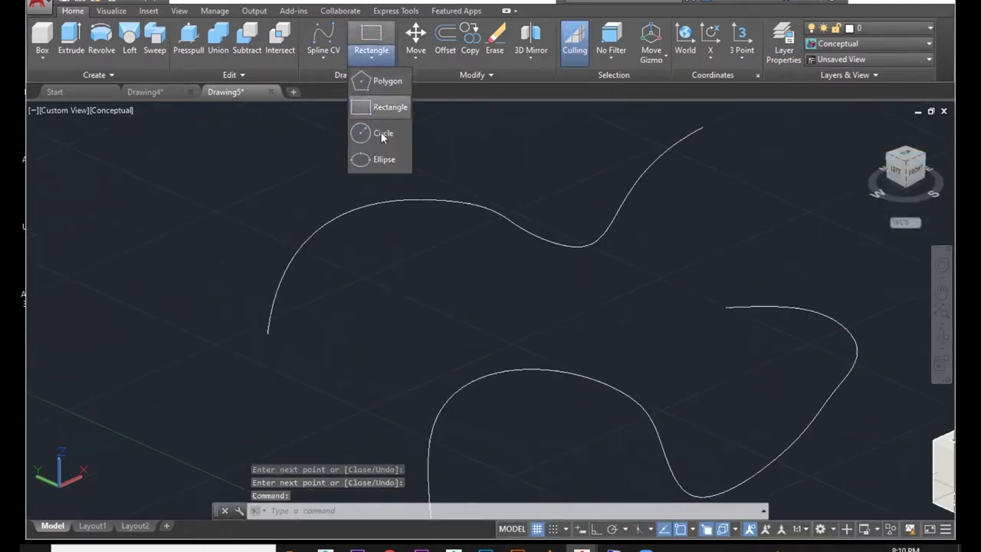
{"action": "left_click", "coordinate": [385, 135]}
{"action": "left_click", "coordinate": [267, 333]}
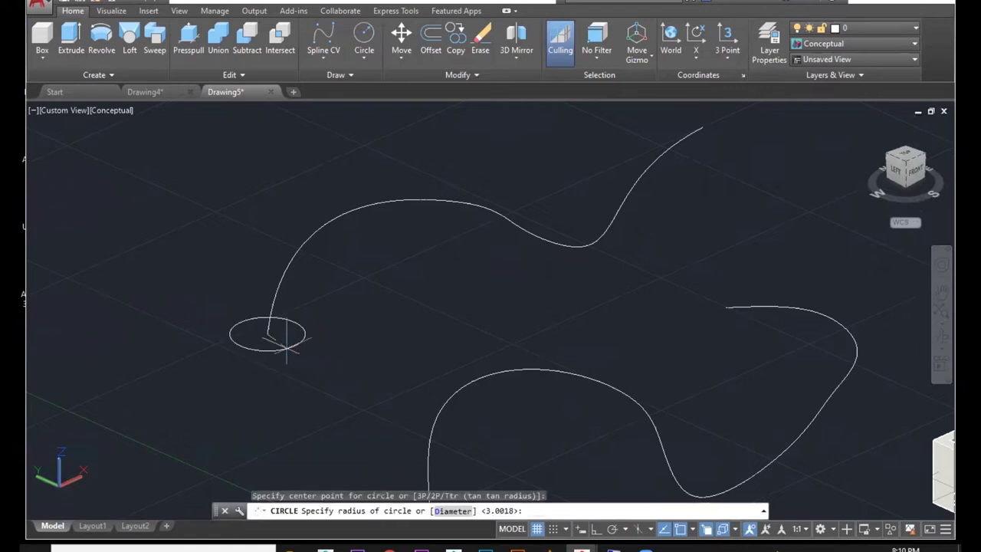
{"action": "key", "text": "Return"}
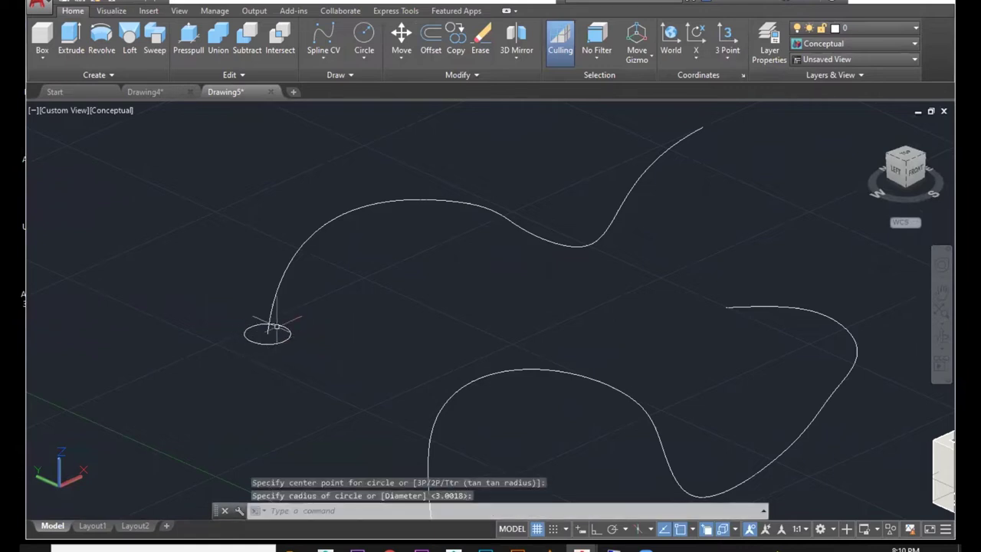
Try twice to sweep the circle along the control-vertex spline.
{"action": "left_click", "coordinate": [154, 44]}
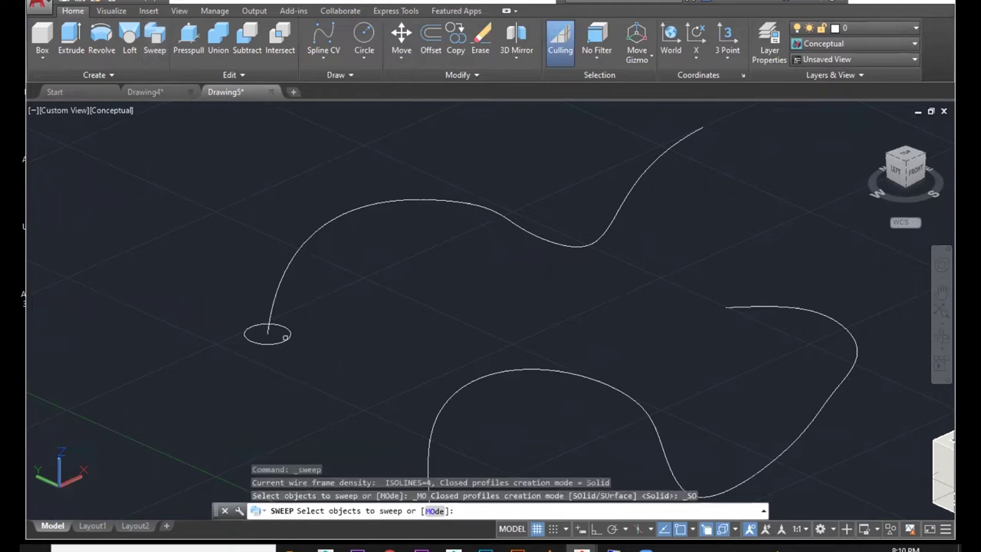
{"action": "left_click", "coordinate": [285, 337]}
{"action": "key", "text": "Return"}
{"action": "left_click", "coordinate": [281, 284]}
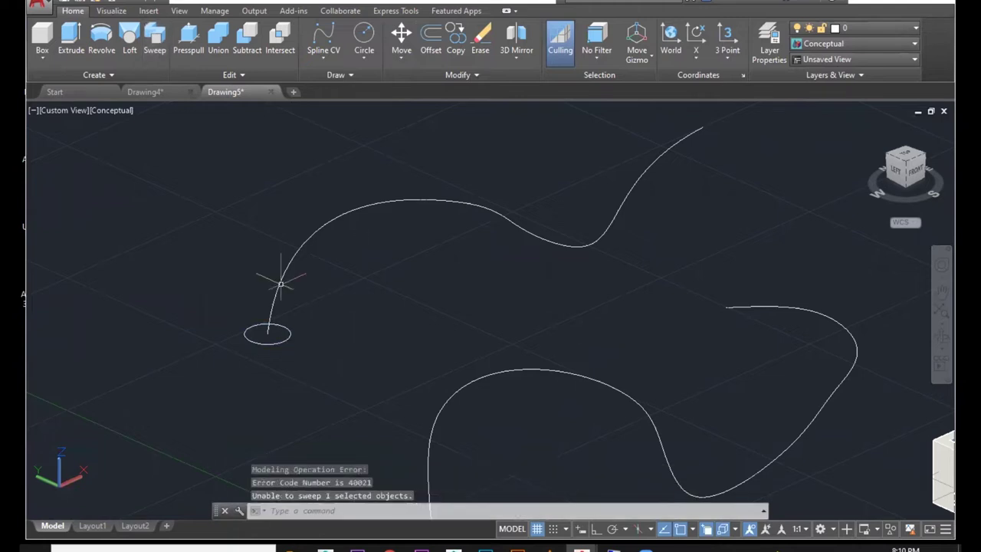
{"action": "left_click", "coordinate": [154, 38]}
{"action": "left_click", "coordinate": [271, 345]}
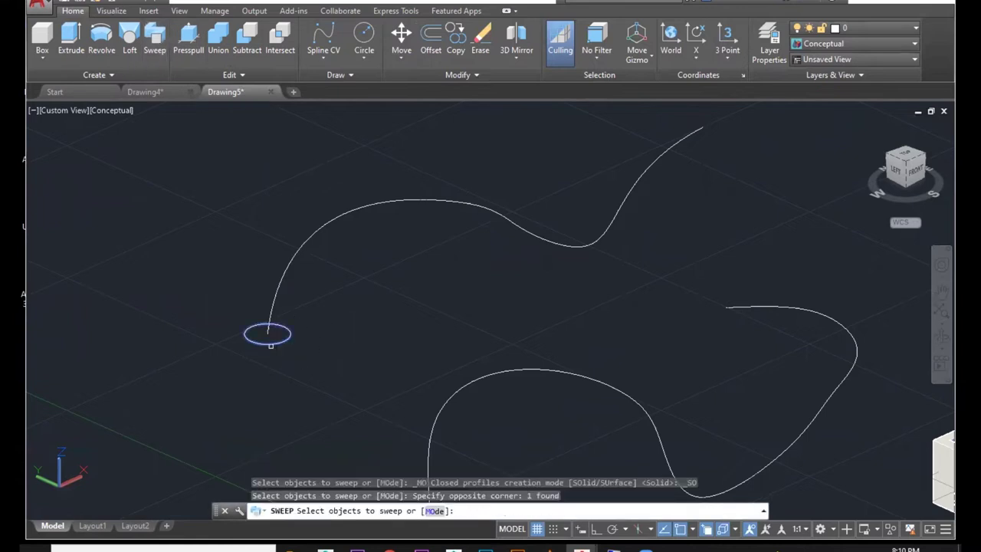
{"action": "key", "text": "Return"}
{"action": "left_click", "coordinate": [273, 299]}
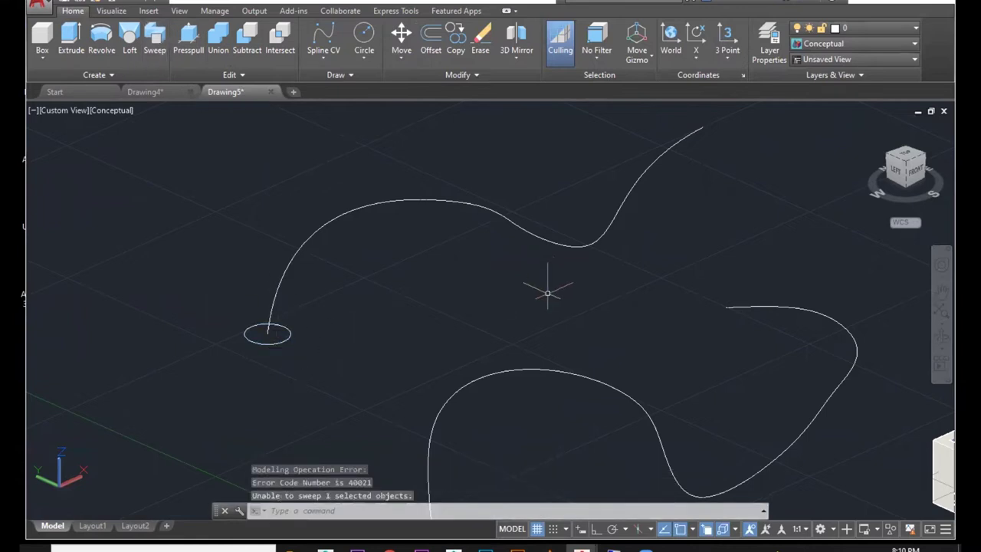
Delete the circle at the near end of the control-vertex spline.
{"action": "scroll", "coordinate": [534, 330], "scroll_direction": "down", "scroll_amount": 4}
{"action": "scroll", "coordinate": [513, 332], "scroll_direction": "up", "scroll_amount": 3}
{"action": "key", "text": "Escape"}
{"action": "left_click", "coordinate": [326, 340]}
{"action": "left_click", "coordinate": [317, 353]}
{"action": "key", "text": "Delete"}
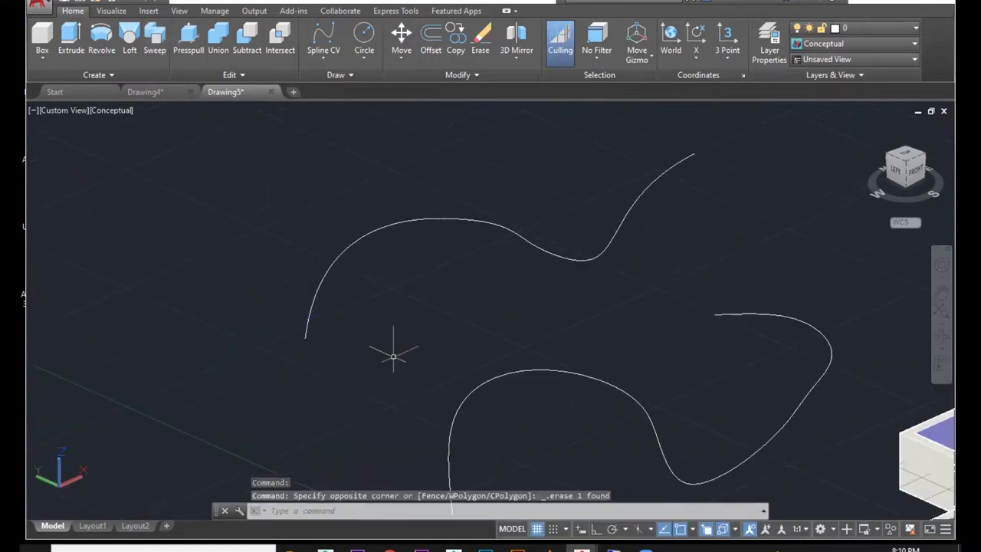
Draw a circle of about 0.73 radius centred on the near end of the control-vertex spline.
{"action": "left_click", "coordinate": [364, 38]}
{"action": "scroll", "coordinate": [348, 364], "scroll_direction": "up", "scroll_amount": 3}
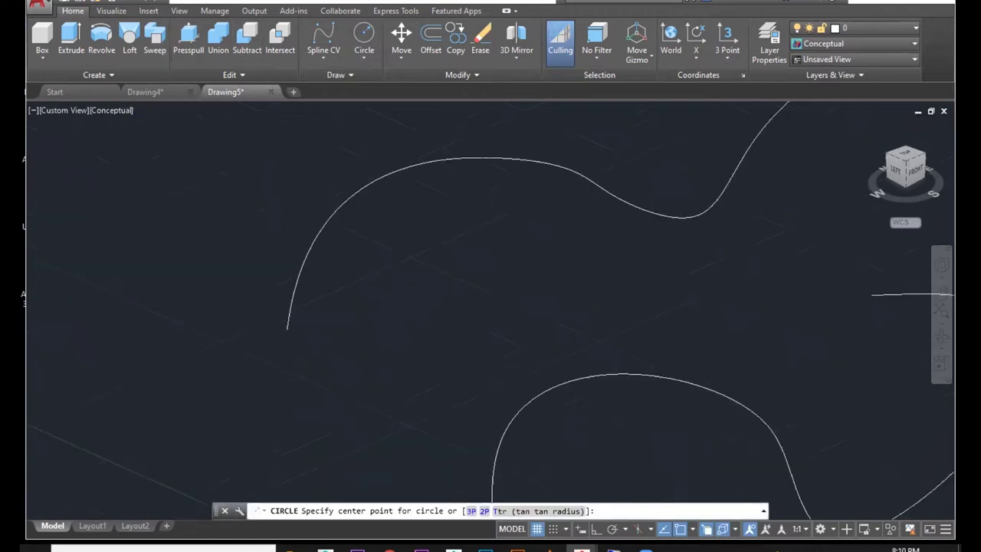
{"action": "left_click", "coordinate": [261, 315]}
{"action": "left_click", "coordinate": [263, 323]}
Sweep the small circle along the control-vertex spline as a solid tube.
{"action": "left_click", "coordinate": [155, 38]}
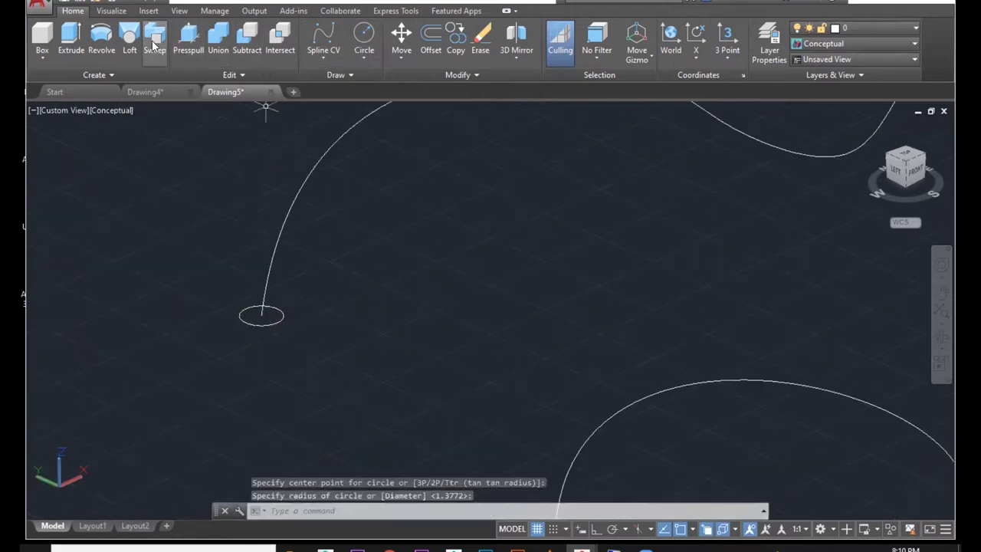
{"action": "left_click", "coordinate": [281, 316]}
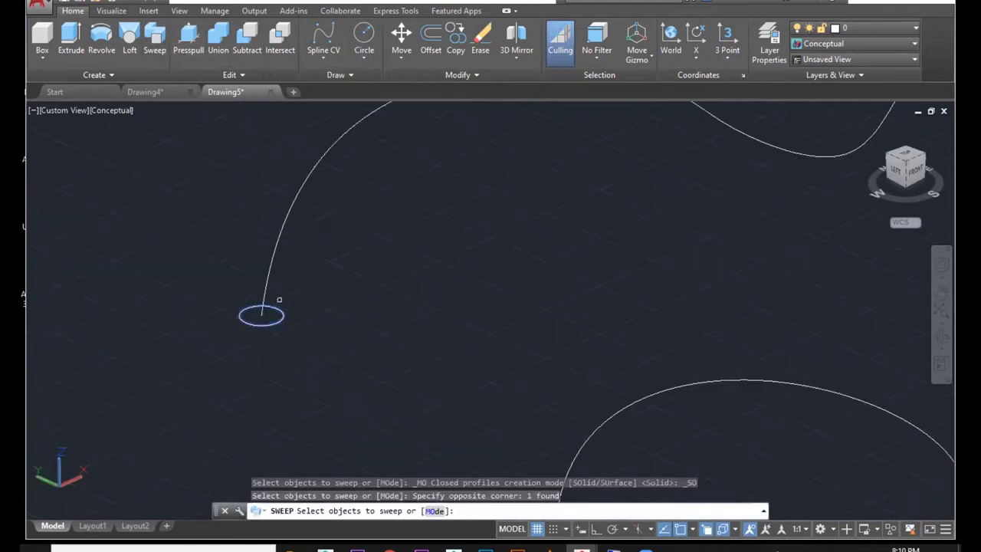
{"action": "key", "text": "Return"}
{"action": "left_click", "coordinate": [266, 284]}
Draw a small circle centred on the near end of the fit-point spline.
{"action": "scroll", "coordinate": [449, 333], "scroll_direction": "down", "scroll_amount": 3}
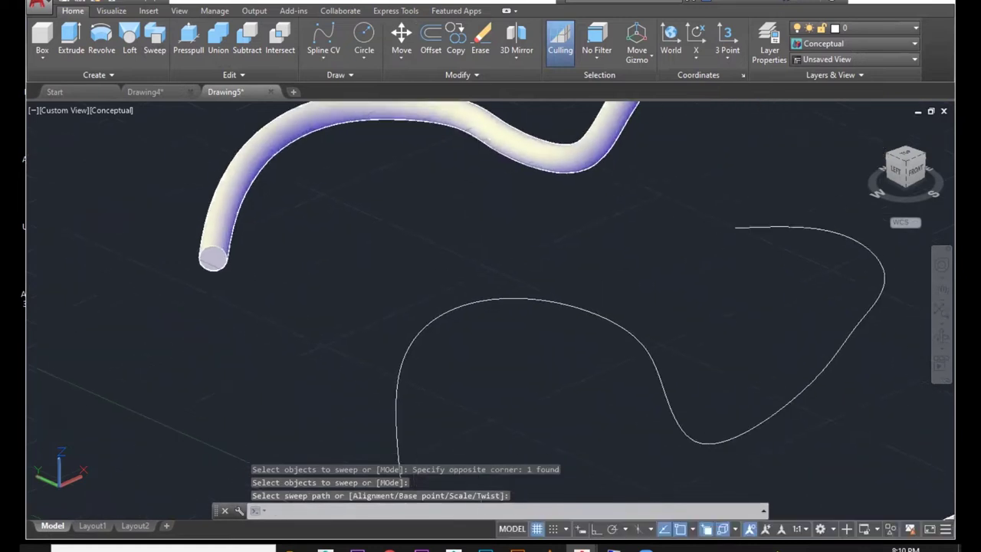
{"action": "middle_click_drag", "start_coordinate": [474, 387], "coordinate": [480, 217]}
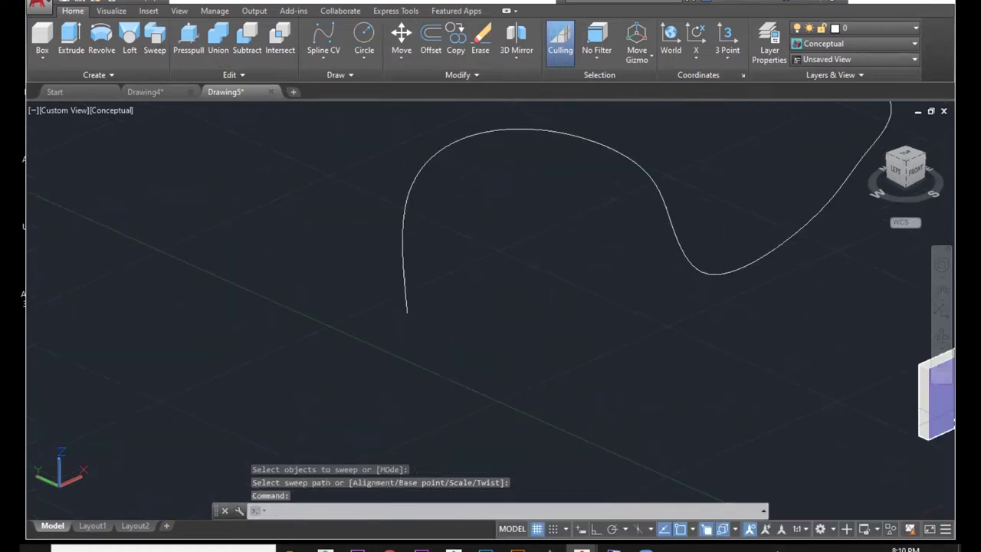
{"action": "left_click", "coordinate": [365, 42]}
{"action": "scroll", "coordinate": [338, 330], "scroll_direction": "up", "scroll_amount": 5}
{"action": "left_click", "coordinate": [335, 329]}
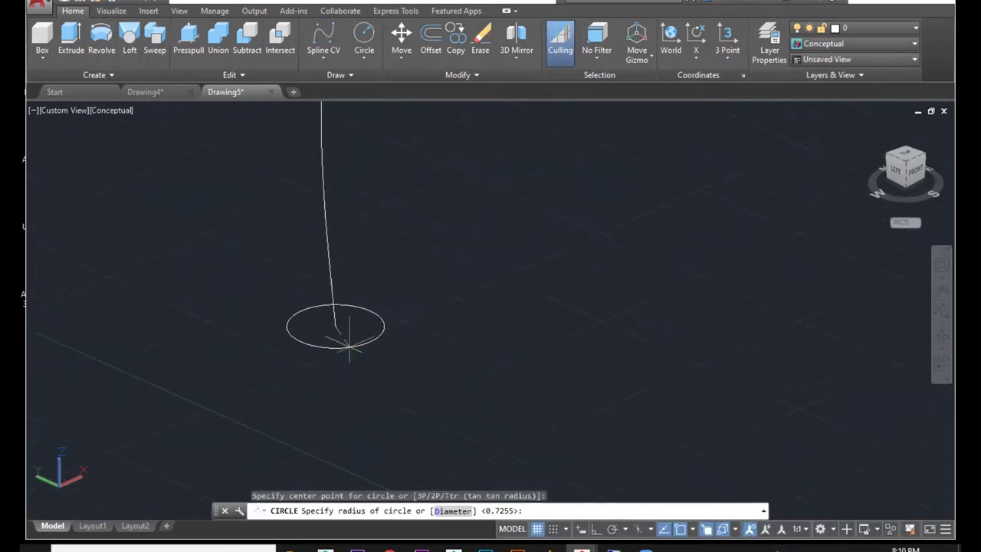
{"action": "left_click", "coordinate": [346, 341]}
Sweep the small circle along the fit-point spline to form a solid tube.
{"action": "scroll", "coordinate": [139, 180], "scroll_direction": "down", "scroll_amount": 3}
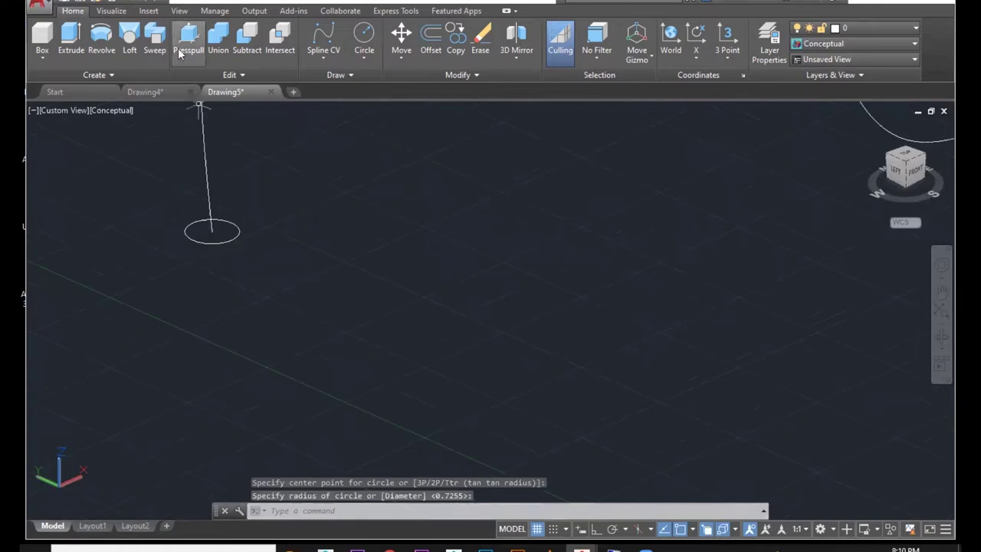
{"action": "left_click", "coordinate": [154, 40]}
{"action": "left_click", "coordinate": [230, 251]}
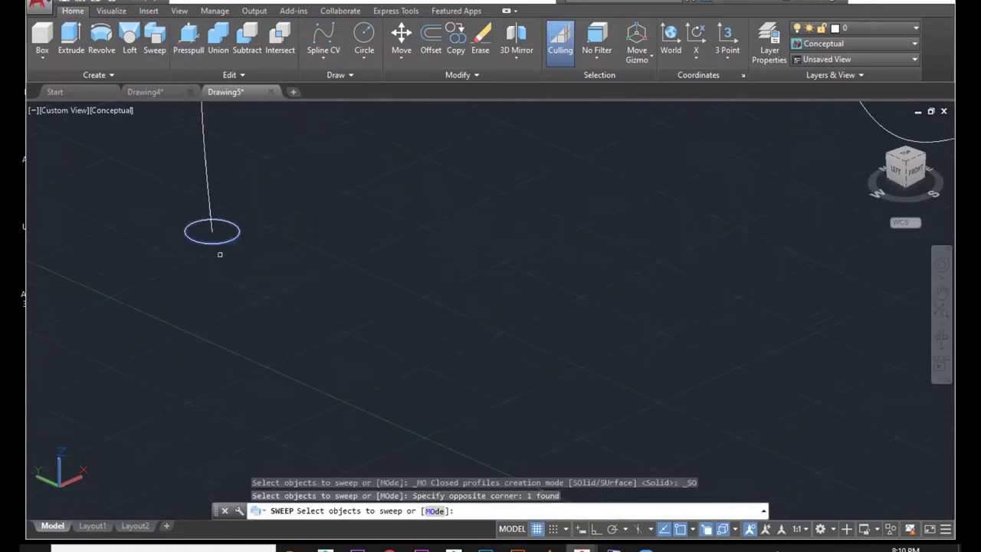
{"action": "key", "text": "Return"}
{"action": "left_click", "coordinate": [234, 165]}
{"action": "left_click", "coordinate": [173, 183]}
{"action": "left_click", "coordinate": [234, 165]}
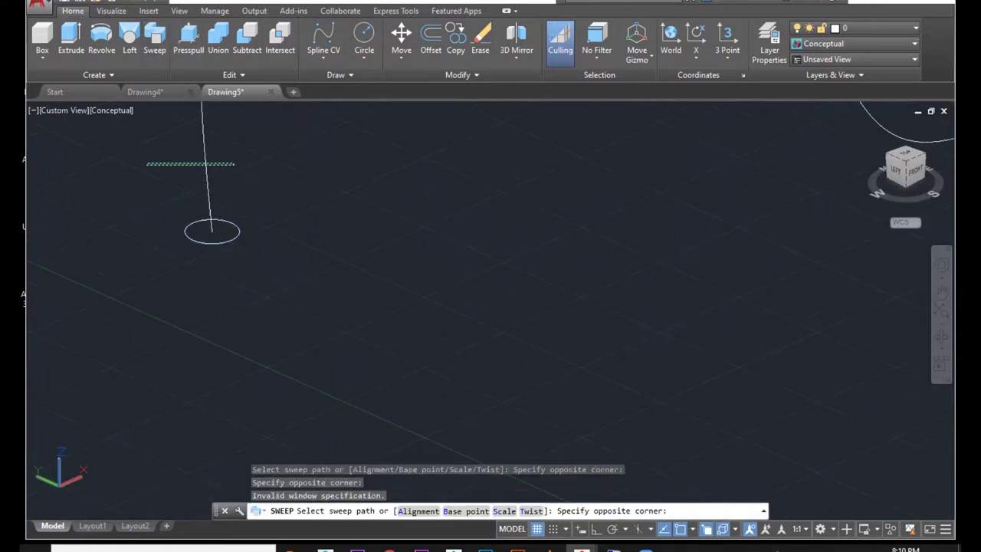
{"action": "left_click", "coordinate": [164, 197]}
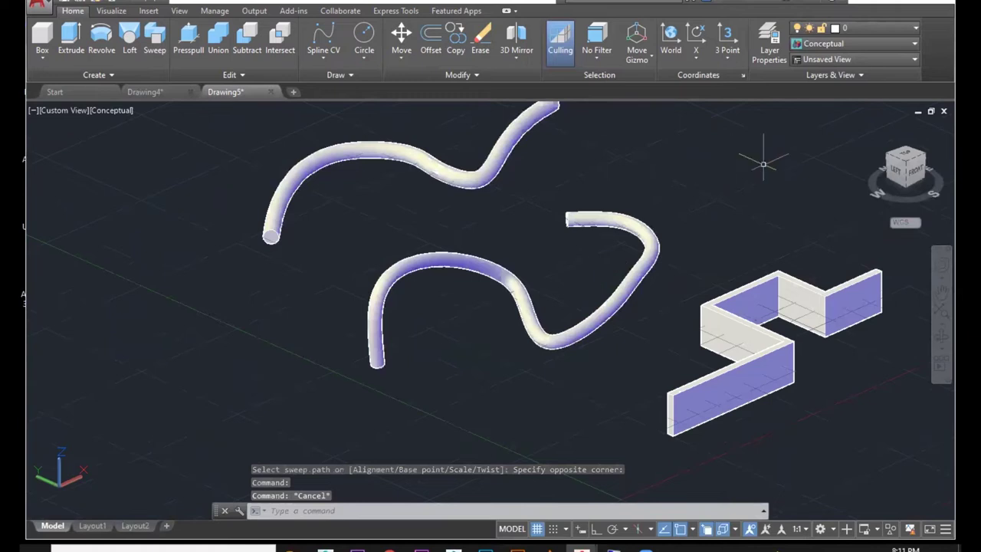
Delete all three swept solids from the drawing.
{"action": "left_click", "coordinate": [795, 149]}
{"action": "left_click", "coordinate": [451, 326]}
{"action": "key", "text": "Delete"}
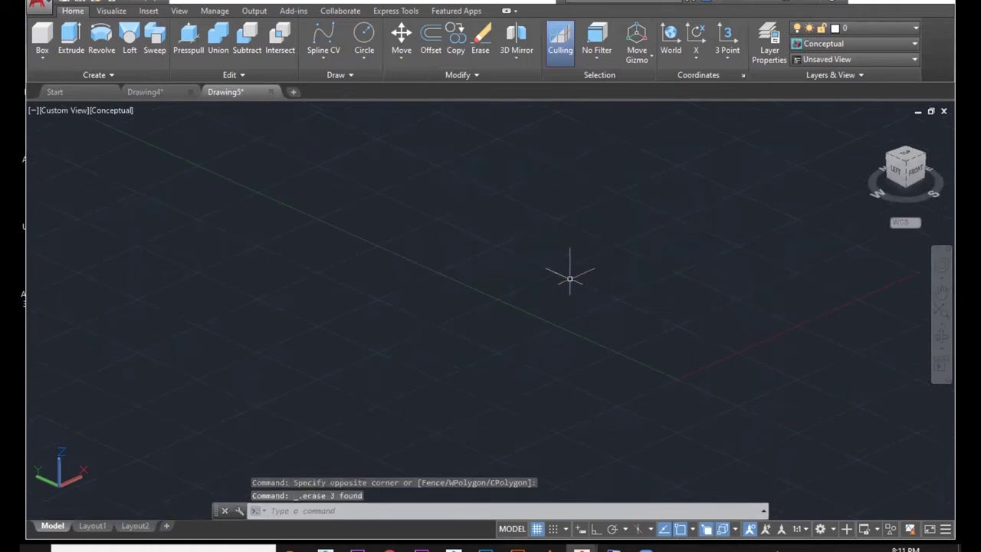
{"action": "middle_click_drag", "start_coordinate": [346, 247], "coordinate": [318, 245]}
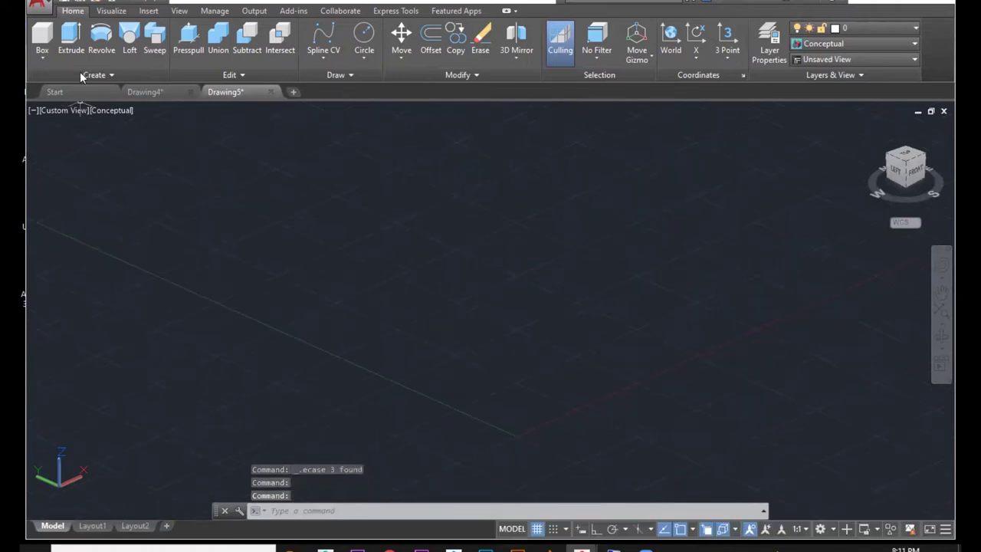
Configure the drawing units with a decimal length precision of 0.0 and Centimeters as the insertion scale.
{"action": "key", "text": "Escape"}
{"action": "key", "text": "Escape"}
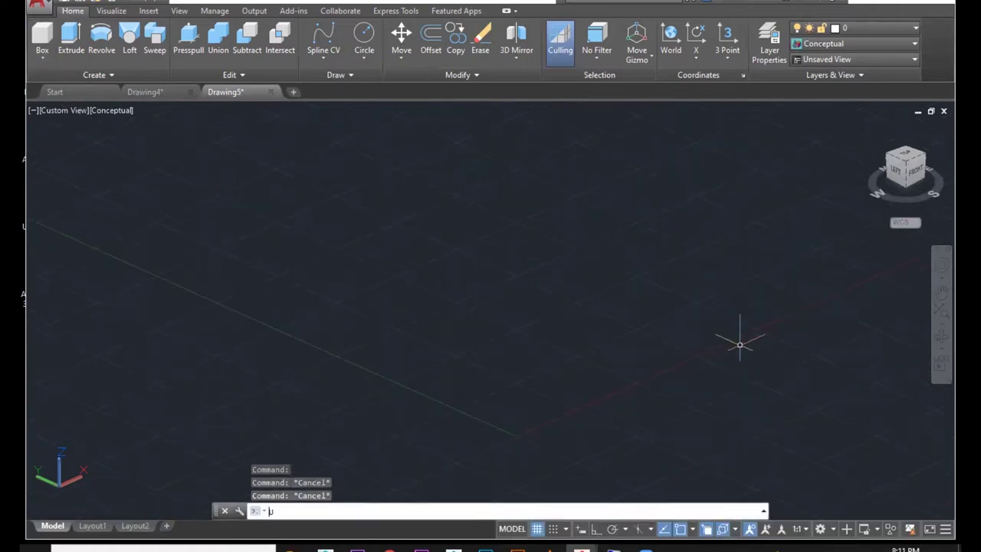
{"action": "key", "text": "Return"}
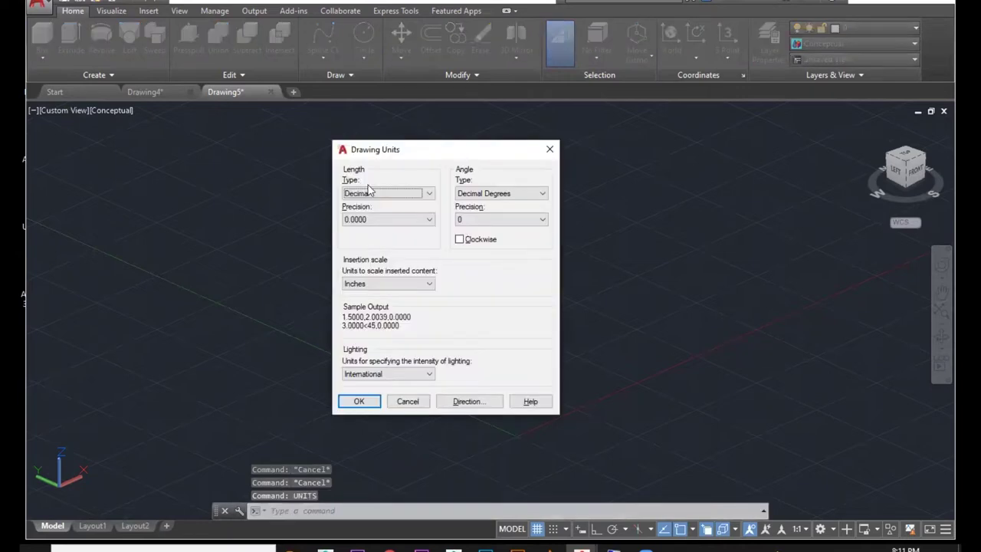
{"action": "left_click", "coordinate": [385, 223]}
{"action": "left_click", "coordinate": [383, 241]}
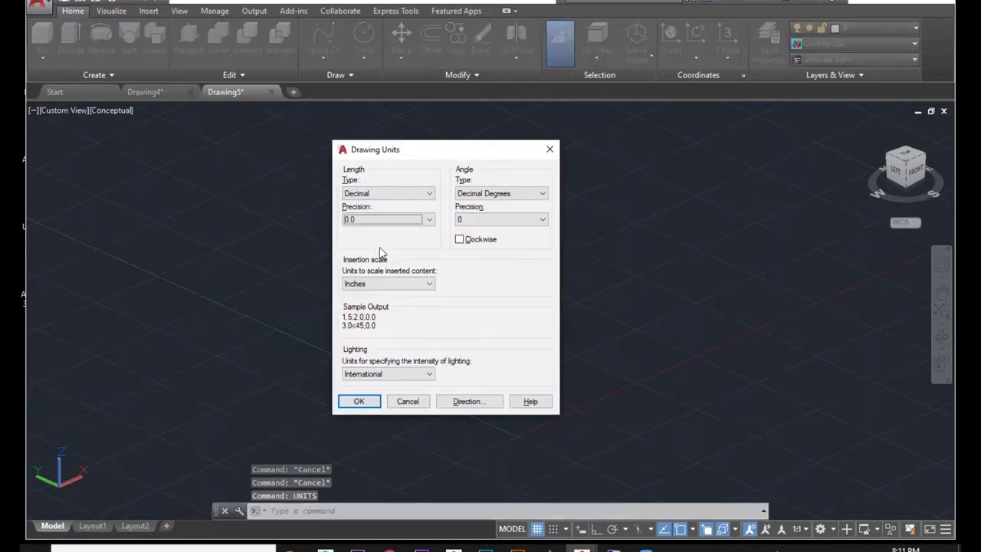
{"action": "left_click", "coordinate": [383, 284]}
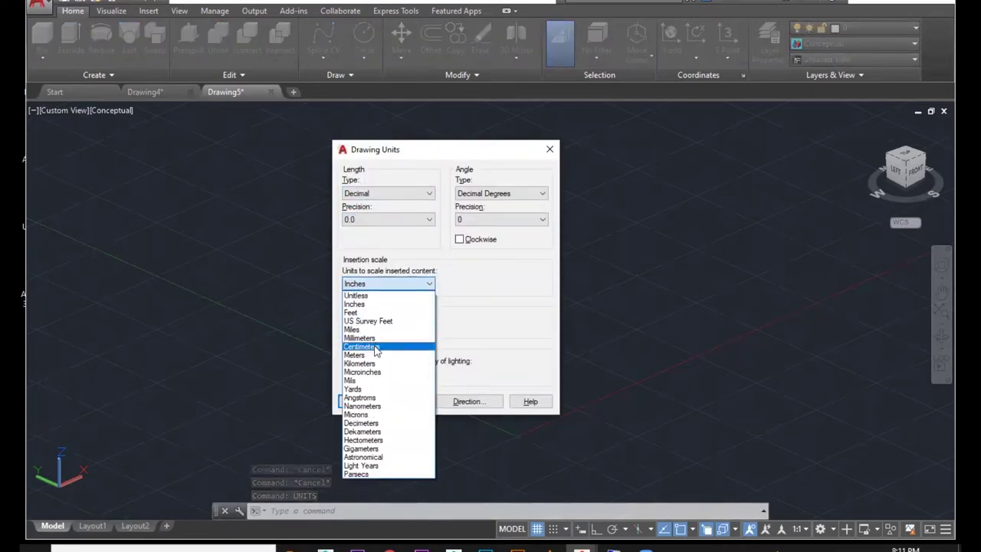
{"action": "left_click", "coordinate": [379, 349]}
{"action": "left_click", "coordinate": [361, 401]}
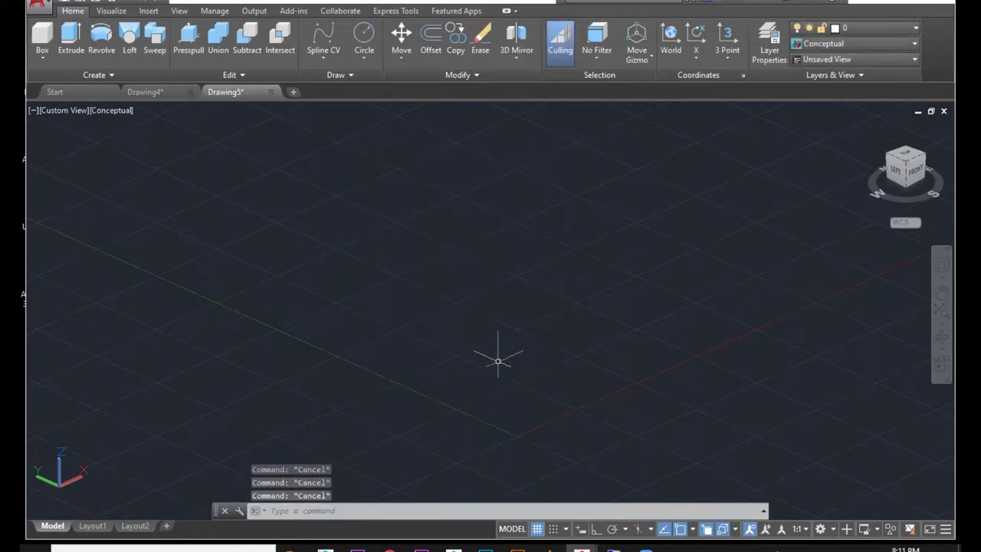
Modify the Standard dimension style so its linear dimensions use a precision of 0.0.
{"action": "type", "text": "D"}
{"action": "key", "text": "Return"}
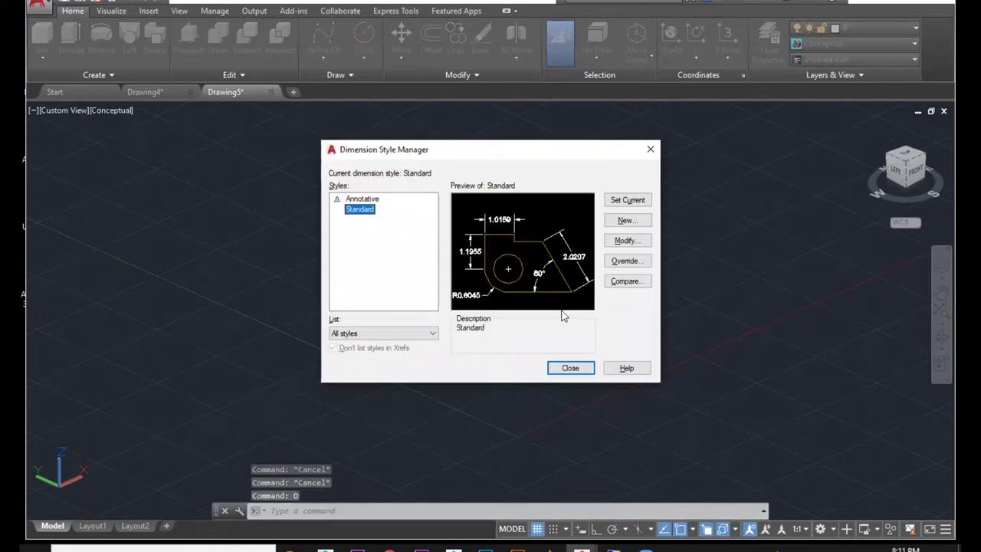
{"action": "left_click", "coordinate": [626, 242]}
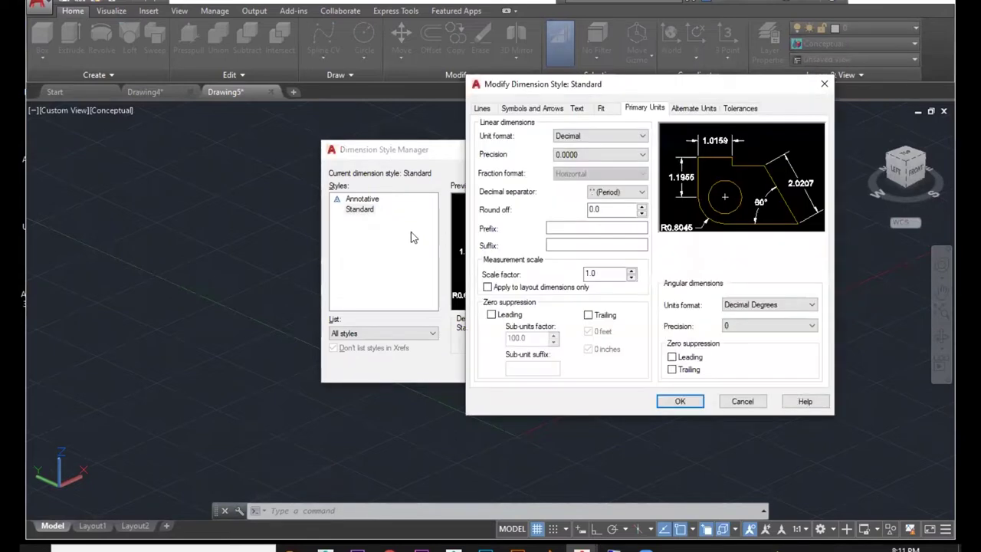
{"action": "left_click", "coordinate": [587, 155]}
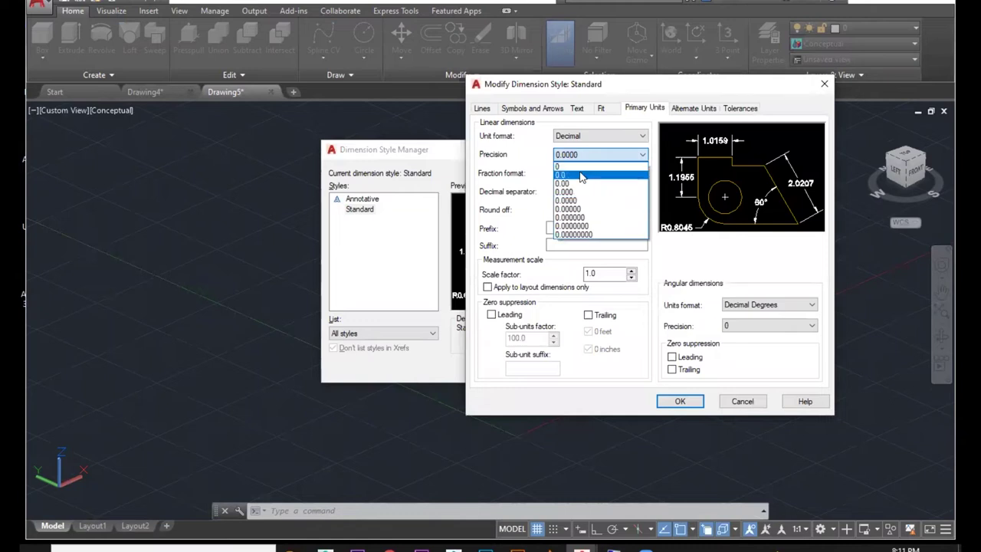
{"action": "left_click", "coordinate": [580, 176]}
{"action": "left_click", "coordinate": [681, 402]}
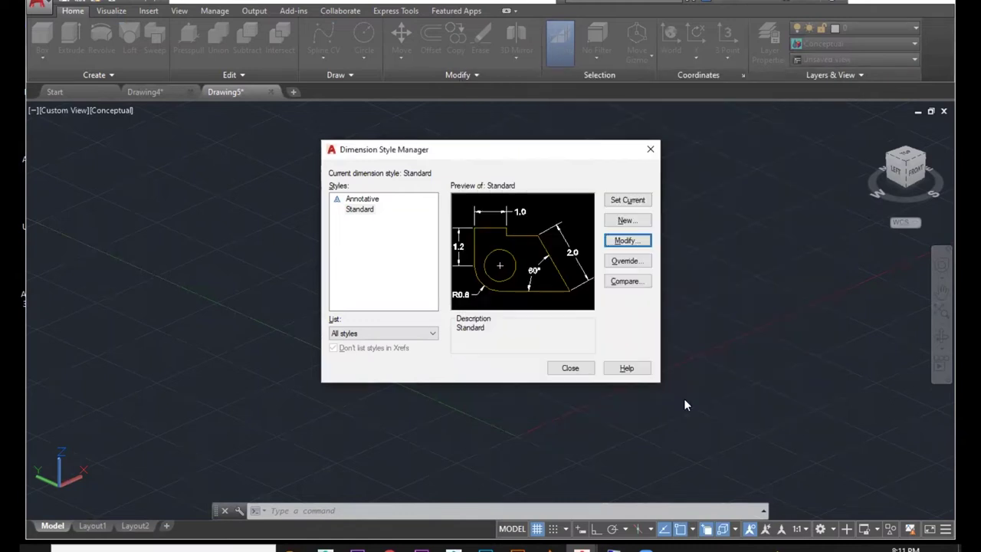
{"action": "left_click", "coordinate": [571, 367]}
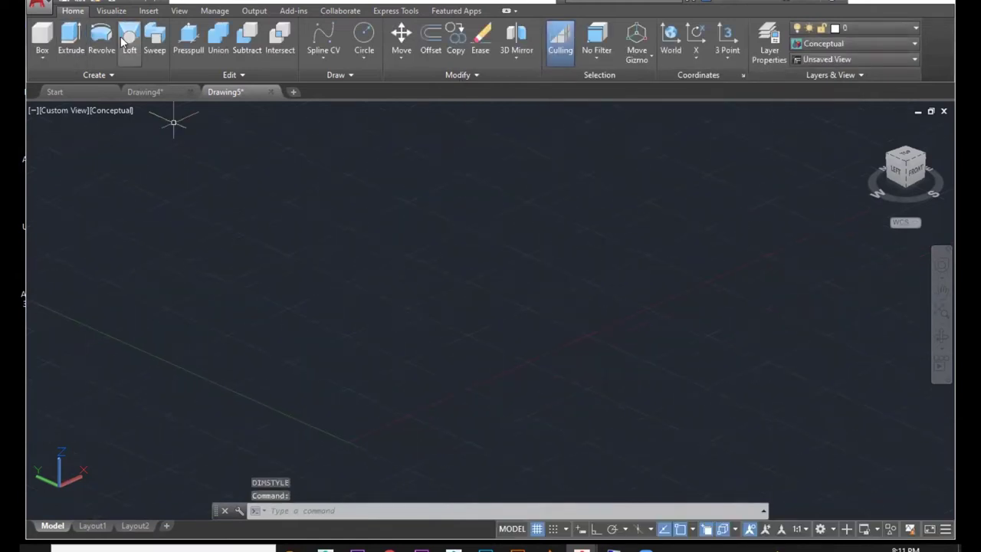
Create a box by length along the X axis with Ortho on: length 100, width 30 and height 13.
{"action": "left_click", "coordinate": [364, 59]}
{"action": "left_click", "coordinate": [51, 36]}
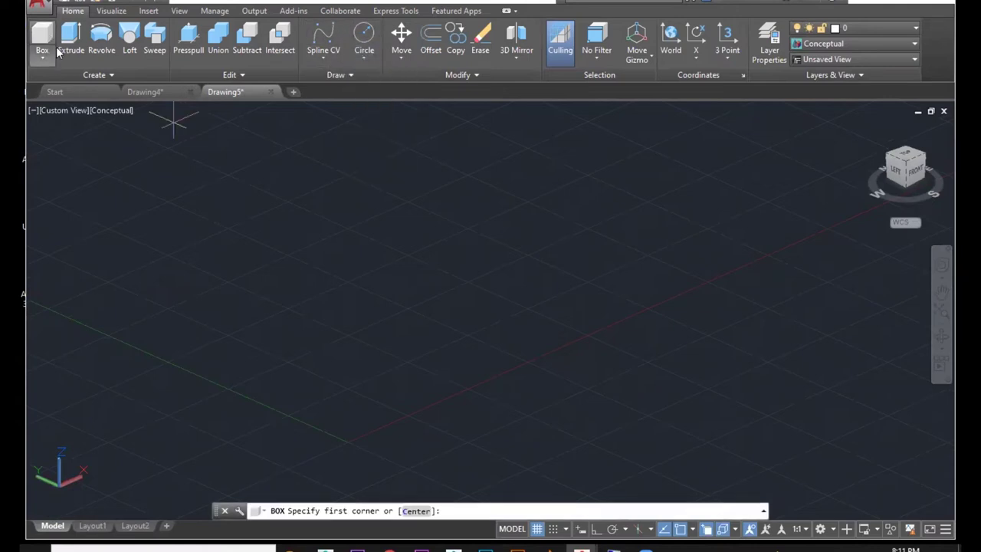
{"action": "left_click", "coordinate": [314, 320]}
{"action": "right_click", "coordinate": [390, 301]}
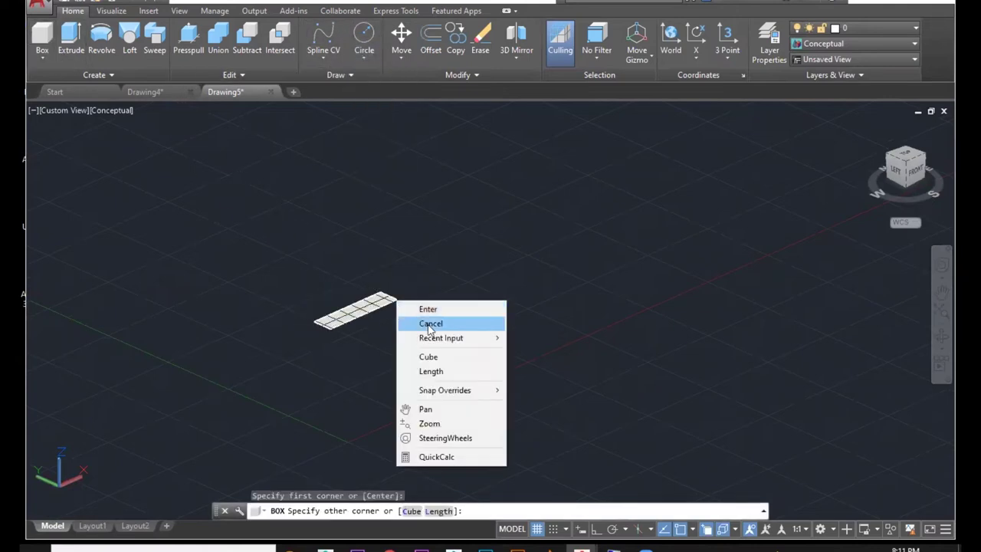
{"action": "left_click", "coordinate": [436, 372]}
{"action": "left_click", "coordinate": [597, 529]}
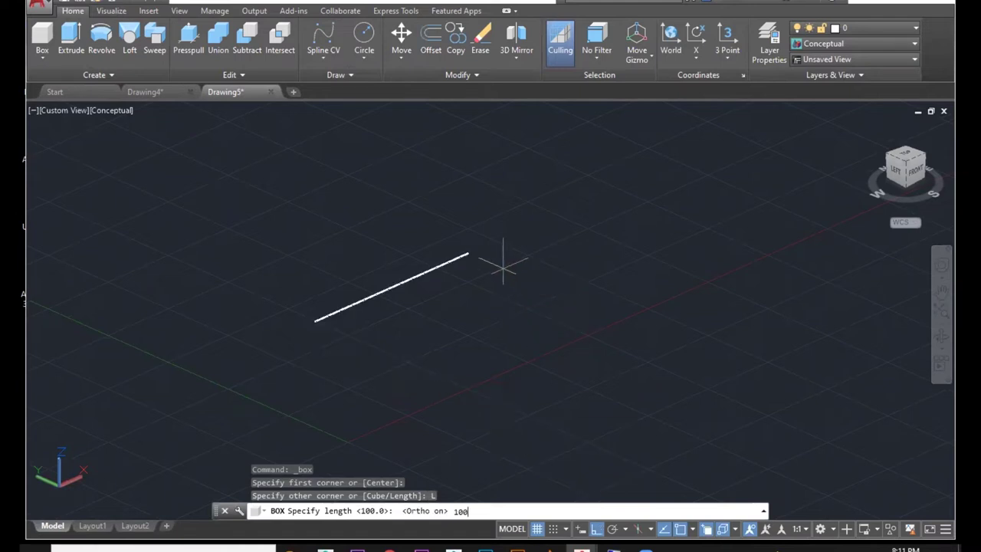
{"action": "key", "text": "Return"}
{"action": "scroll", "coordinate": [609, 355], "scroll_direction": "down", "scroll_amount": 3}
{"action": "middle_click_drag", "start_coordinate": [695, 269], "coordinate": [677, 281]}
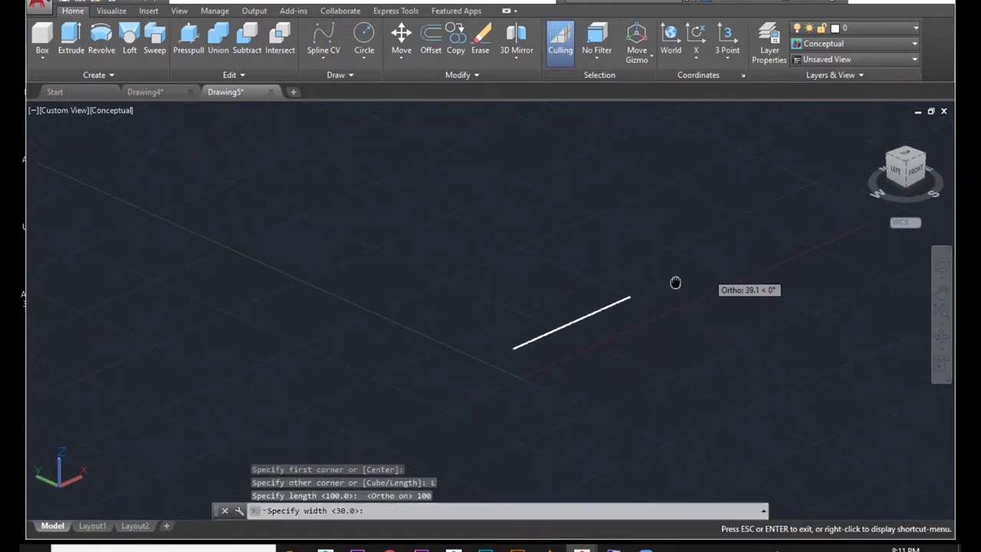
{"action": "key", "text": "Return"}
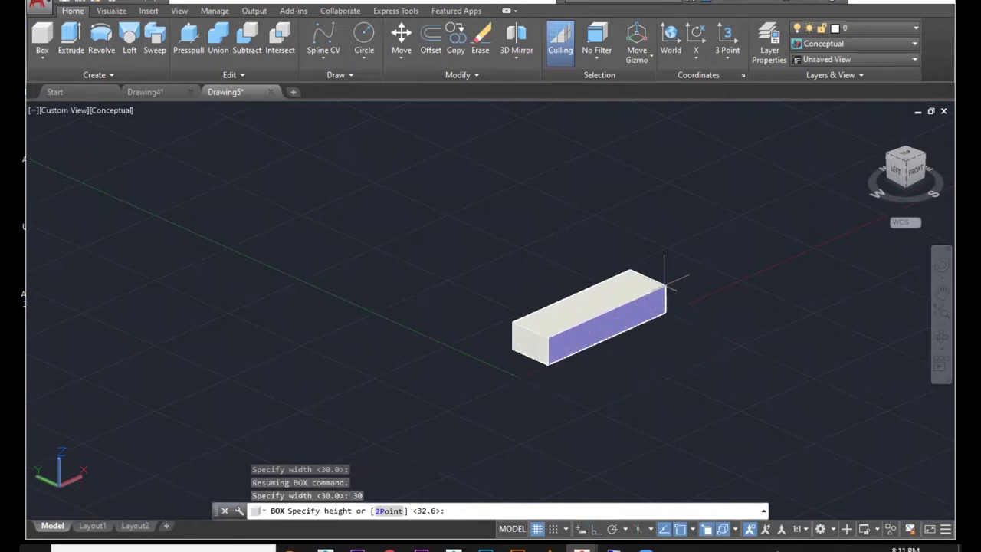
{"action": "type", "text": "13"}
{"action": "key", "text": "Return"}
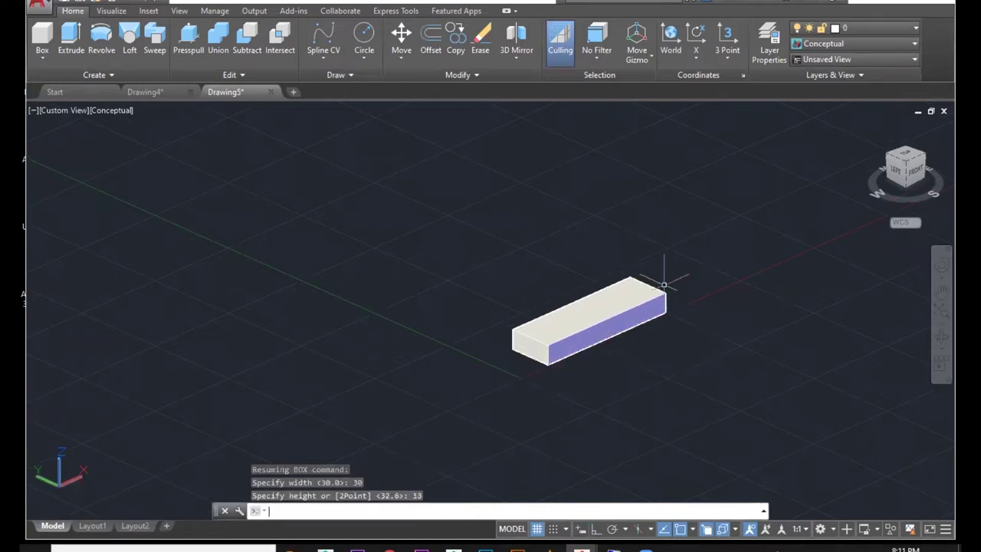
{"action": "left_click", "coordinate": [675, 273]}
{"action": "scroll", "coordinate": [709, 265], "scroll_direction": "up", "scroll_amount": 2}
{"action": "middle_click_drag", "start_coordinate": [707, 265], "coordinate": [653, 229]}
{"action": "left_click", "coordinate": [623, 225]}
{"action": "key", "text": "Escape"}
{"action": "key", "text": "Escape"}
{"action": "key", "text": "Escape"}
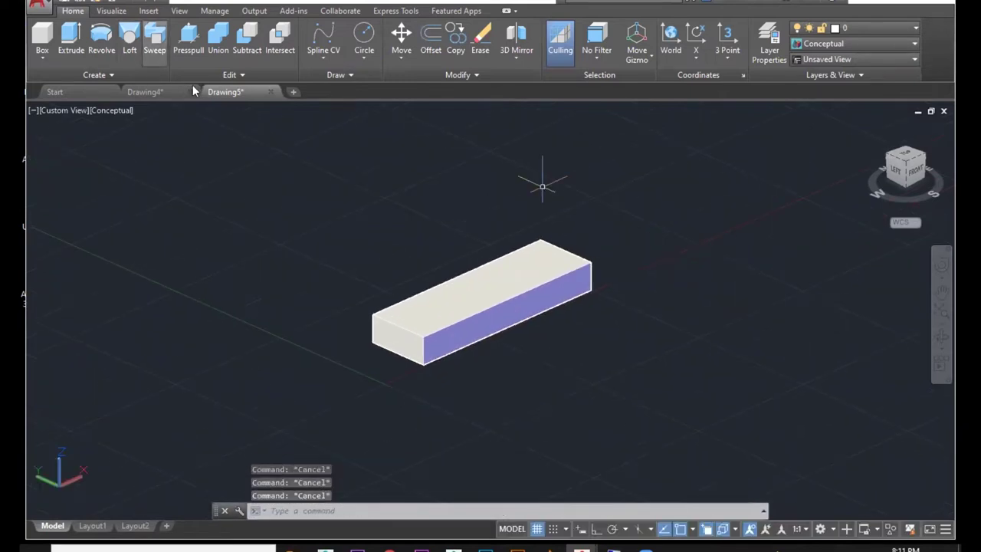
Copy the box eight times as rising stair treads, each offset from a lower back corner to the previous tread's upper front corner.
{"action": "type", "text": "co"}
{"action": "key", "text": "Return"}
{"action": "left_click", "coordinate": [407, 188]}
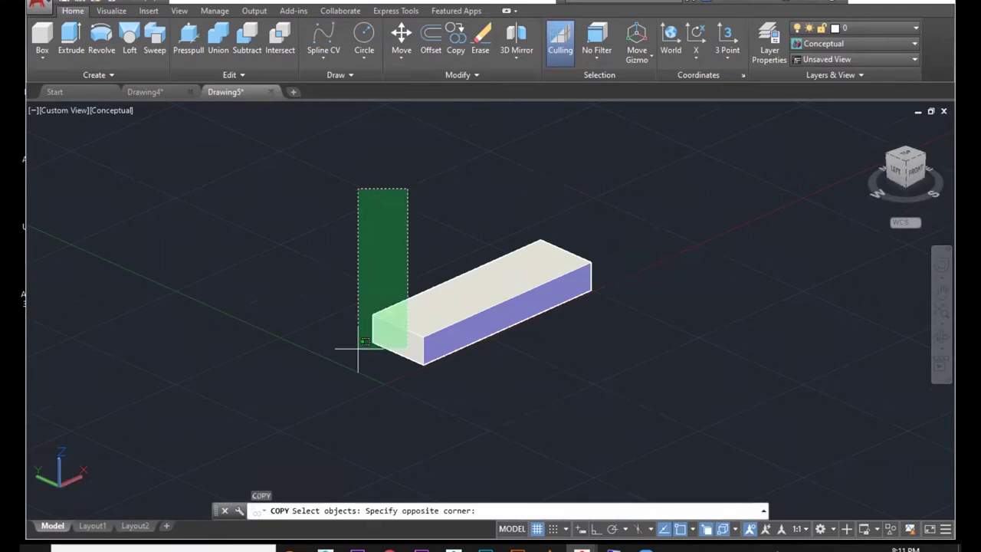
{"action": "left_click", "coordinate": [387, 368]}
{"action": "key", "text": "Return"}
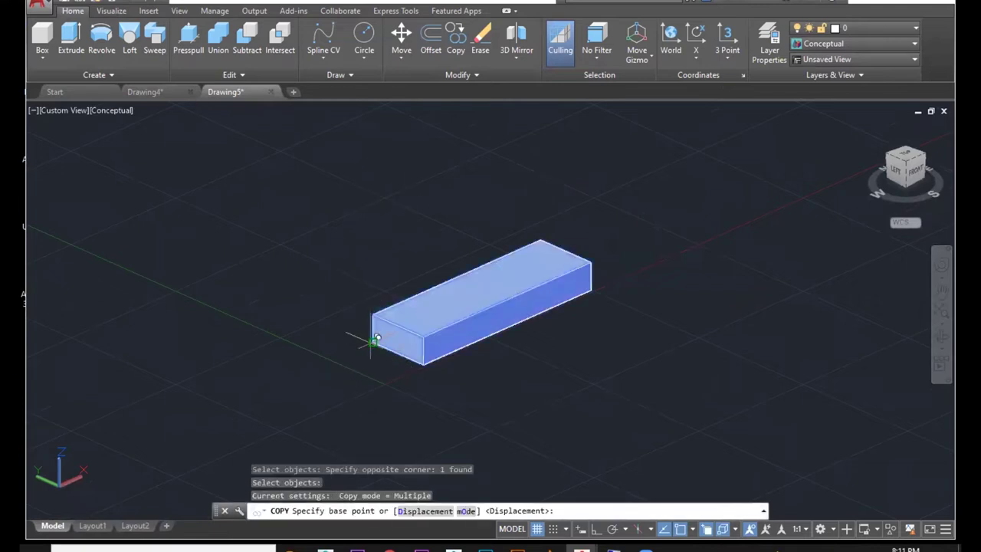
{"action": "left_click", "coordinate": [373, 340]}
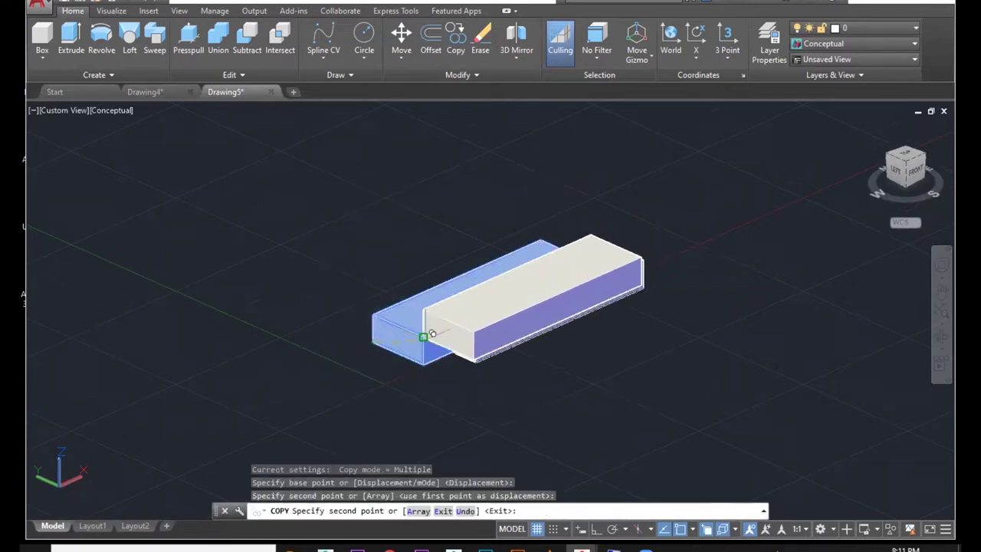
{"action": "left_click", "coordinate": [432, 334]}
{"action": "left_click", "coordinate": [474, 326]}
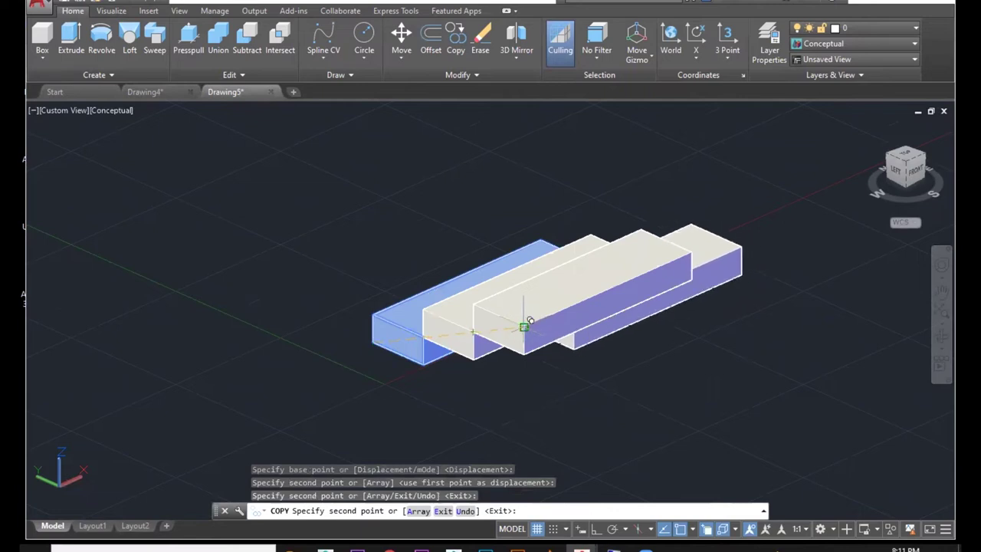
{"action": "left_click", "coordinate": [526, 325]}
{"action": "left_click", "coordinate": [574, 322]}
{"action": "left_click", "coordinate": [624, 316]}
{"action": "scroll", "coordinate": [650, 332], "scroll_direction": "down", "scroll_amount": 2}
{"action": "middle_click_drag", "start_coordinate": [650, 333], "coordinate": [530, 338]}
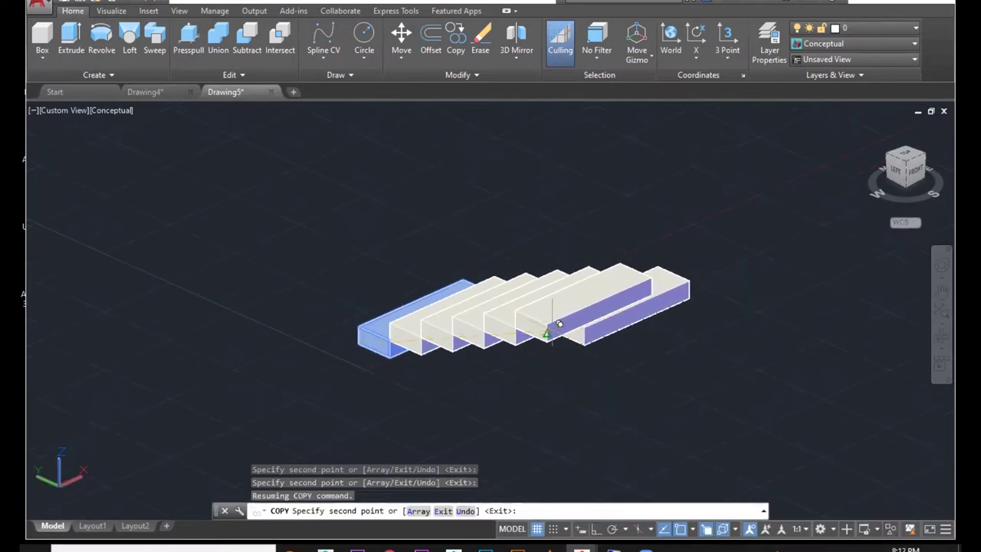
{"action": "left_click", "coordinate": [559, 322]}
{"action": "left_click", "coordinate": [623, 311]}
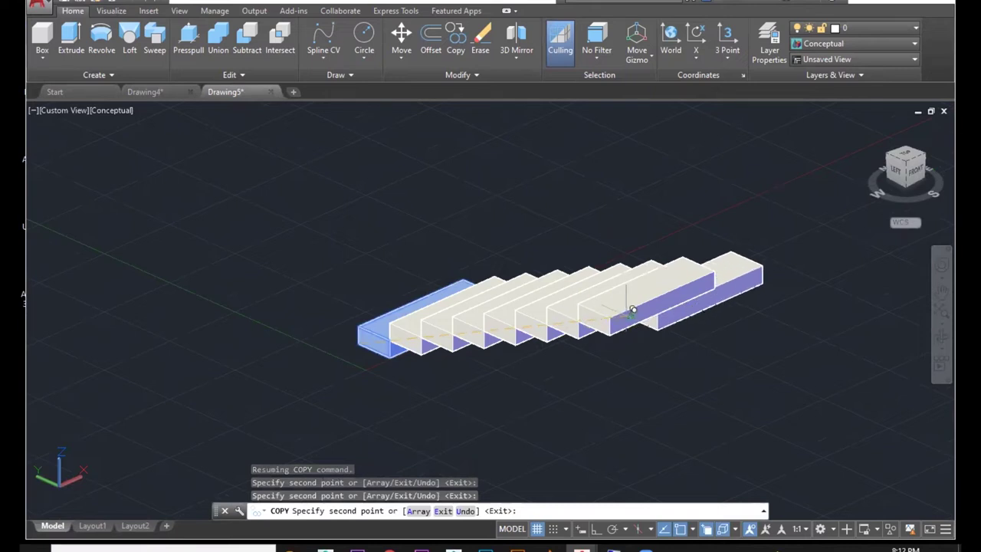
{"action": "key", "text": "Escape"}
Stretch the topmost tread outward by 100 from its outer long side, away from the other treads.
{"action": "middle_click_drag", "start_coordinate": [724, 356], "coordinate": [451, 379], "text": "shift"}
{"action": "left_click", "coordinate": [309, 252]}
{"action": "scroll", "coordinate": [242, 262], "scroll_direction": "up", "scroll_amount": 4}
{"action": "middle_click_drag", "start_coordinate": [242, 263], "coordinate": [322, 265], "text": "shift"}
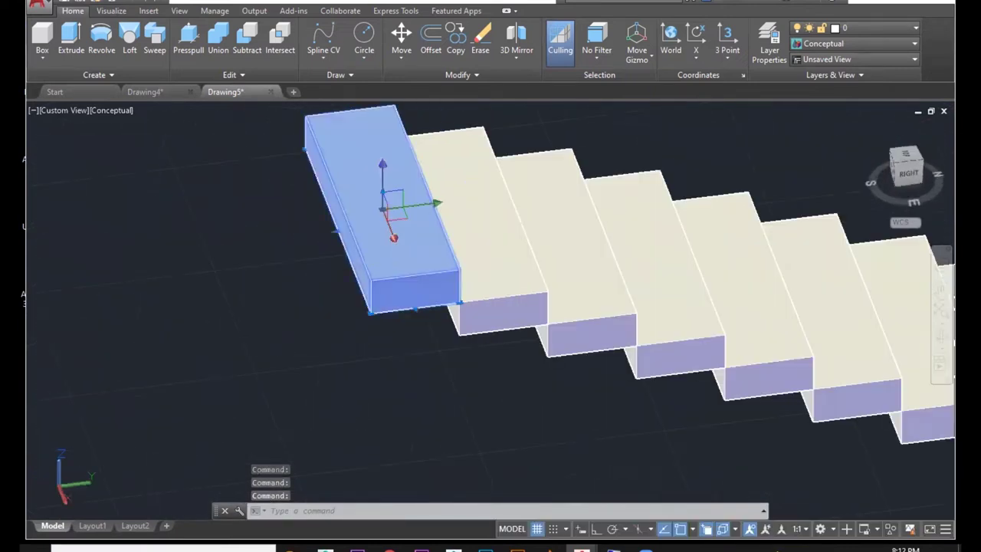
{"action": "left_click", "coordinate": [336, 231]}
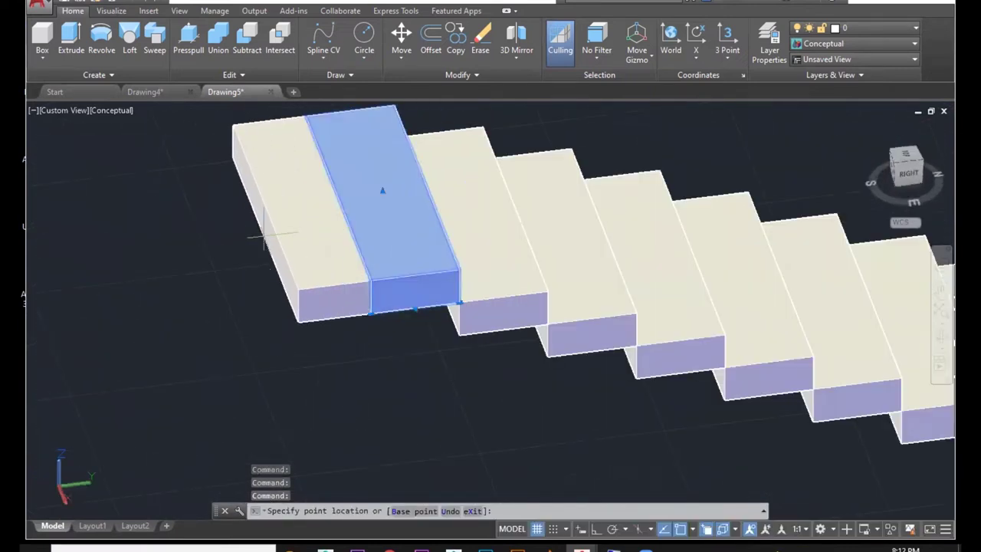
{"action": "type", "text": "1"}
{"action": "key", "text": "Return"}
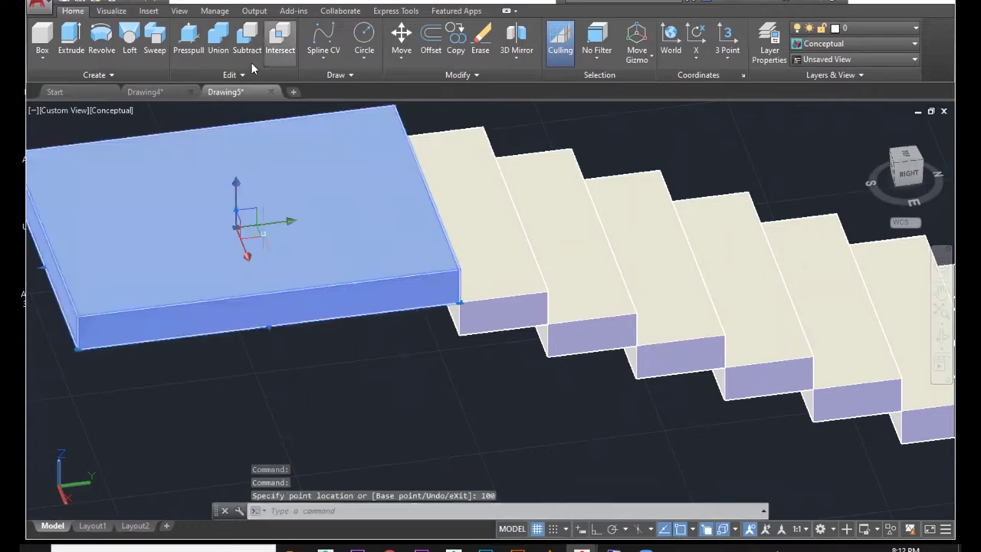
Extend the enlarged top slab by 100 in the X direction from its end face to form a landing.
{"action": "scroll", "coordinate": [234, 196], "scroll_direction": "down", "scroll_amount": 5}
{"action": "middle_click_drag", "start_coordinate": [277, 302], "coordinate": [376, 298], "text": "shift"}
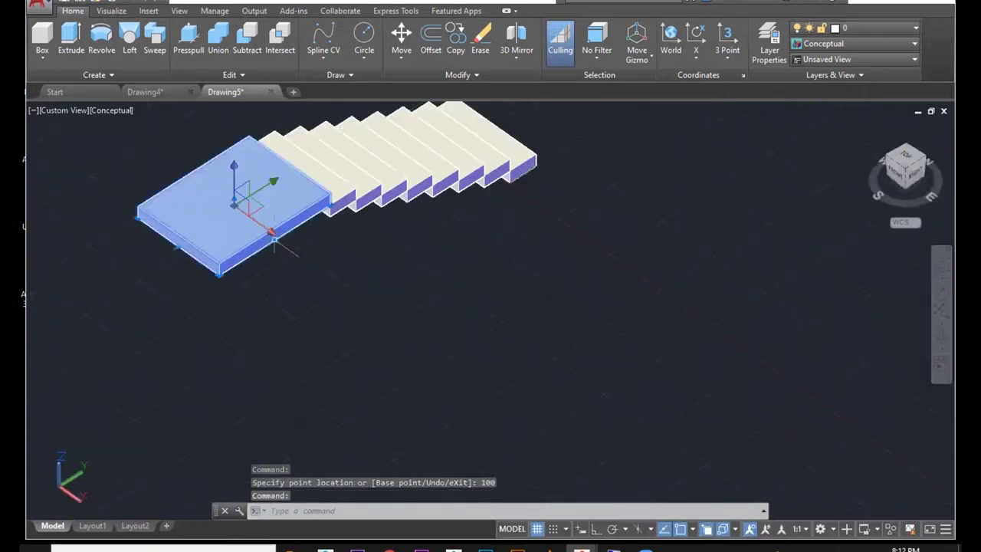
{"action": "left_click", "coordinate": [274, 239]}
{"action": "type", "text": "100"}
{"action": "key", "text": "Return"}
{"action": "middle_click_drag", "start_coordinate": [301, 295], "coordinate": [543, 247], "text": "shift"}
{"action": "key", "text": "Escape"}
Copy the lowest tread from its lower back corner to the landing's upper outer corner on the stair side, starting a second flight.
{"action": "type", "text": "co"}
{"action": "key", "text": "Return"}
{"action": "middle_click_drag", "start_coordinate": [499, 461], "coordinate": [561, 392]}
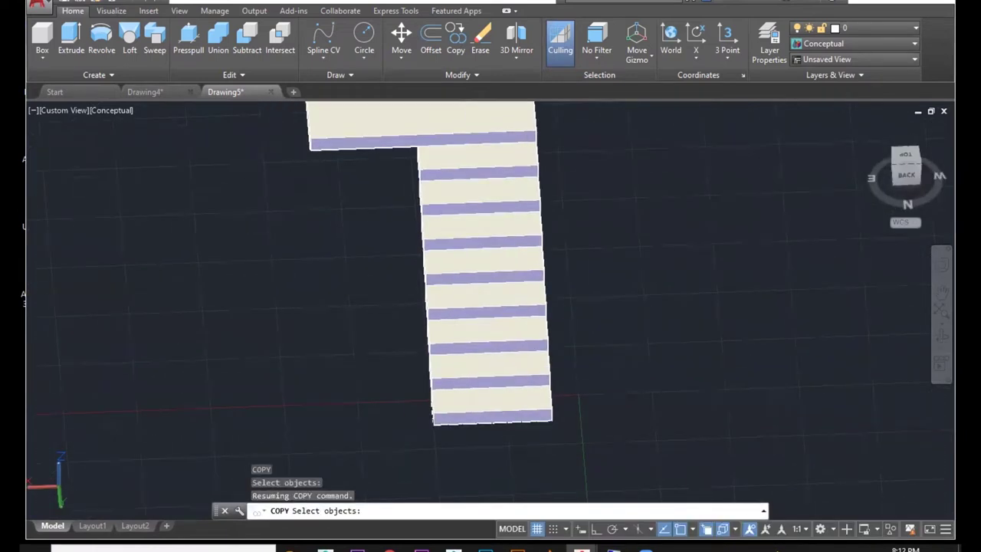
{"action": "left_click", "coordinate": [529, 408]}
{"action": "key", "text": "Return"}
{"action": "scroll", "coordinate": [495, 426], "scroll_direction": "up", "scroll_amount": 2}
{"action": "middle_click_drag", "start_coordinate": [558, 437], "coordinate": [430, 440], "text": "shift"}
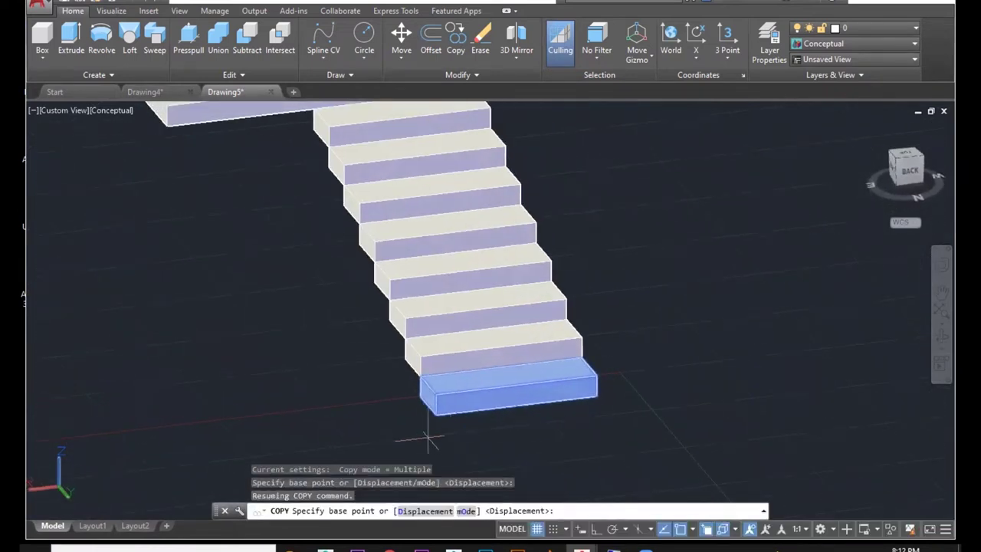
{"action": "left_click", "coordinate": [420, 397]}
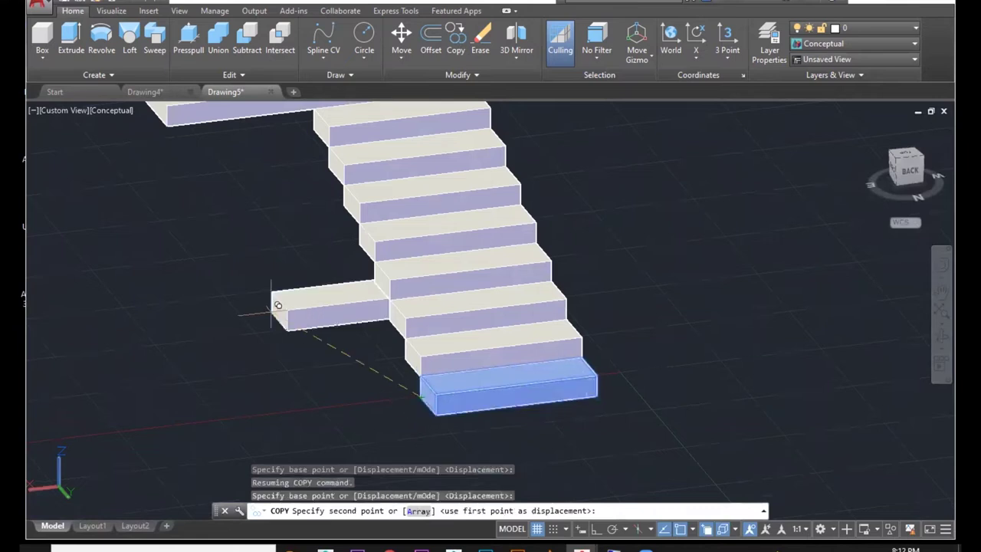
{"action": "middle_click_drag", "start_coordinate": [284, 299], "coordinate": [462, 430]}
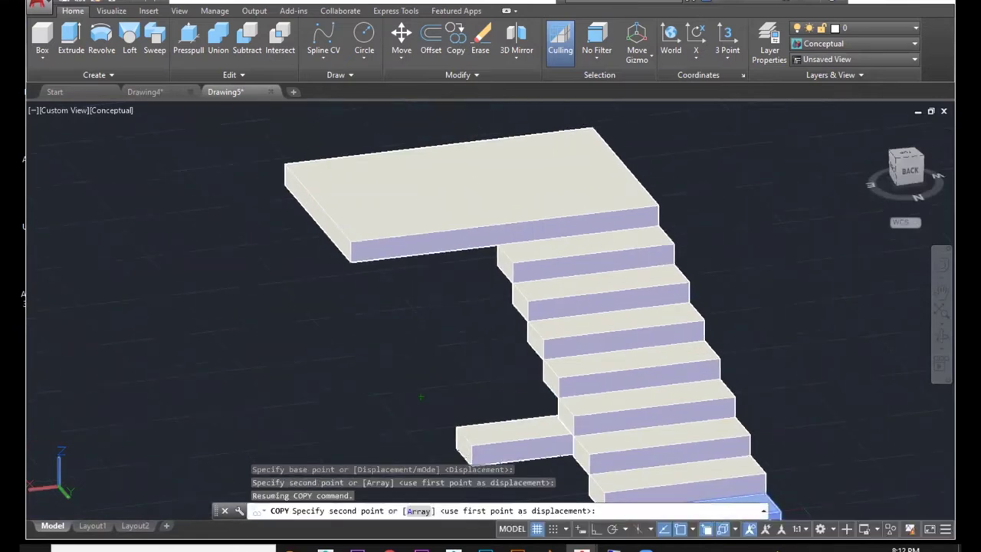
{"action": "left_click", "coordinate": [352, 242]}
Place four more rising tread copies in the second flight, each starting at the previous tread's upper front corner.
{"action": "middle_click_drag", "start_coordinate": [456, 291], "coordinate": [390, 279], "text": "shift"}
{"action": "scroll", "coordinate": [340, 328], "scroll_direction": "up", "scroll_amount": 2}
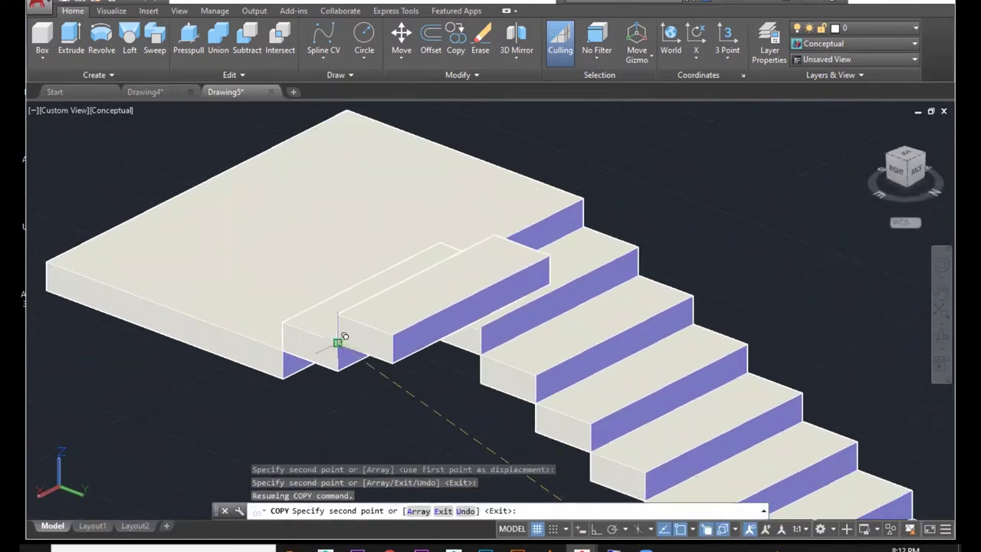
{"action": "left_click", "coordinate": [338, 342]}
{"action": "left_click", "coordinate": [392, 334]}
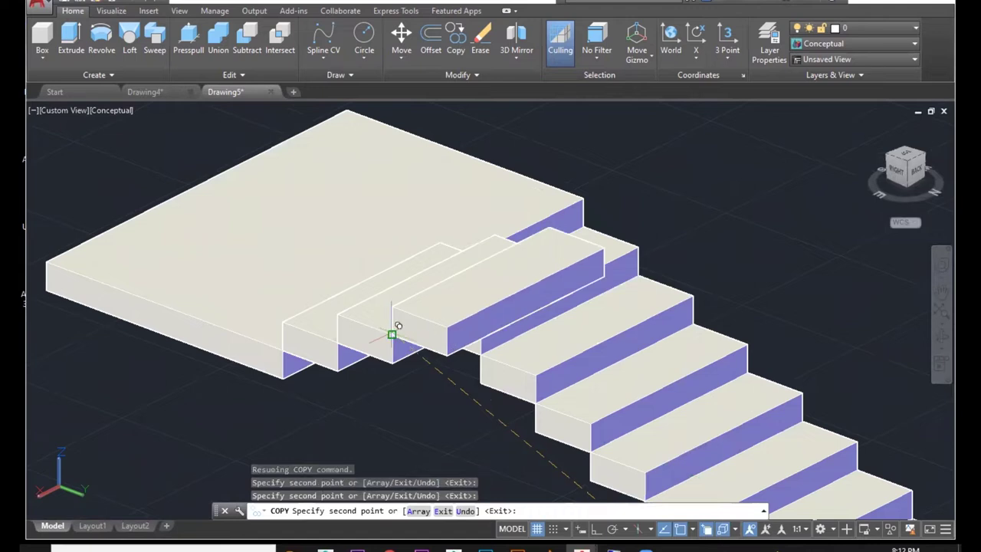
{"action": "left_click", "coordinate": [449, 323]}
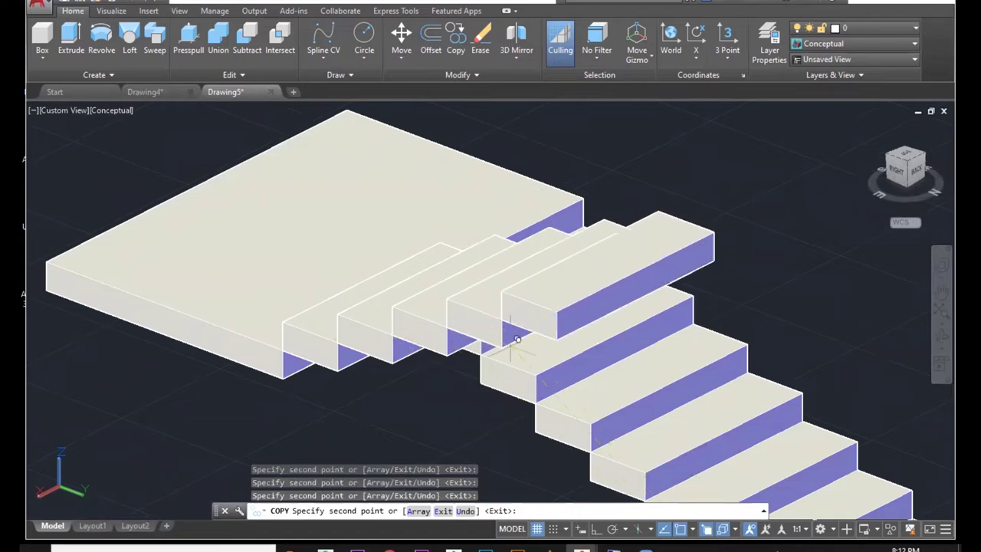
{"action": "scroll", "coordinate": [515, 339], "scroll_direction": "down", "scroll_amount": 5}
{"action": "key", "text": "Escape"}
{"action": "middle_click_drag", "start_coordinate": [502, 345], "coordinate": [490, 387], "text": "shift"}
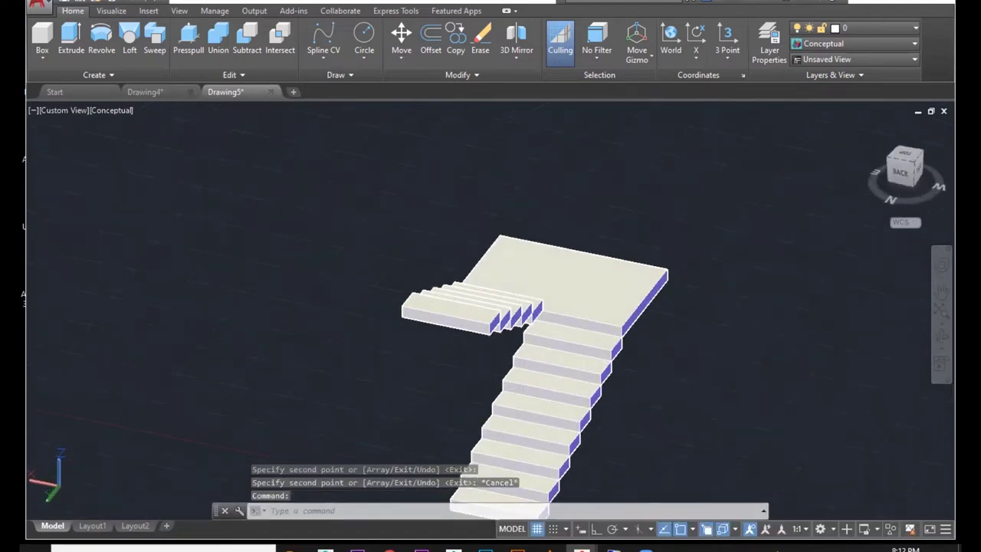
Create a tall, thin box as a side wall along the outer edge of the first flight, starting at the lowest tread's bottom corner.
{"action": "left_click", "coordinate": [42, 42]}
{"action": "middle_click_drag", "start_coordinate": [635, 324], "coordinate": [586, 182]}
{"action": "left_click", "coordinate": [488, 385]}
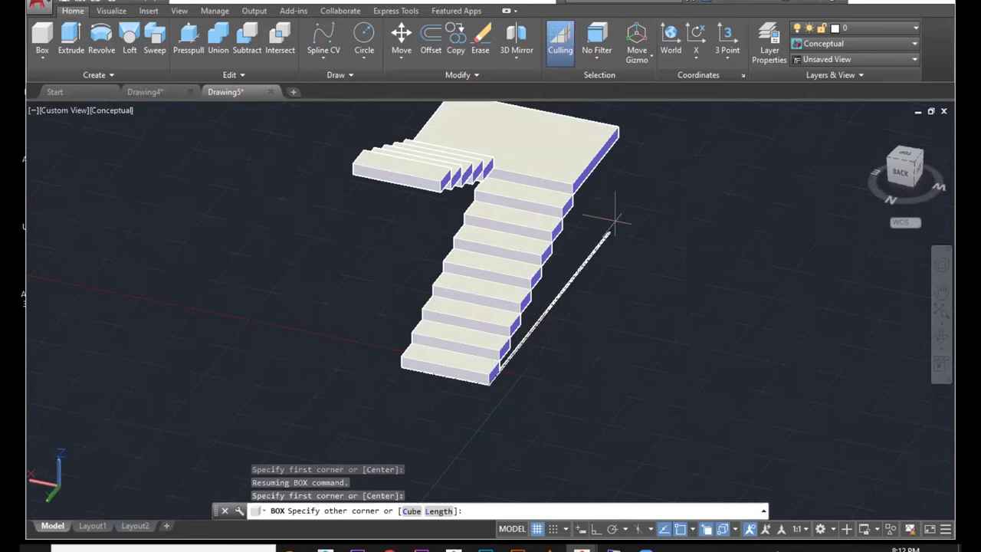
{"action": "left_click", "coordinate": [649, 182]}
{"action": "middle_click_drag", "start_coordinate": [625, 178], "coordinate": [608, 394]}
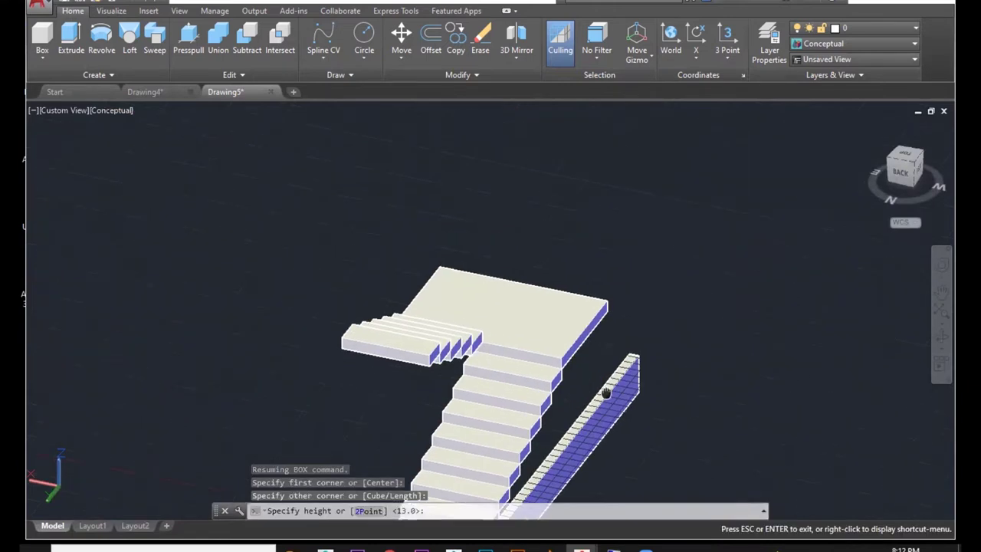
{"action": "left_click", "coordinate": [635, 161]}
{"action": "scroll", "coordinate": [613, 344], "scroll_direction": "up", "scroll_amount": 3}
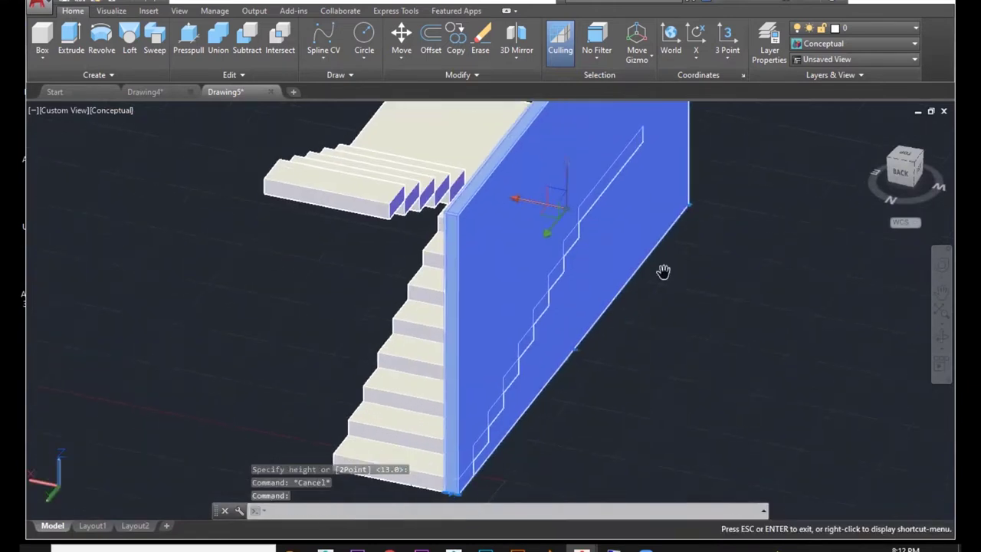
{"action": "left_click", "coordinate": [517, 201]}
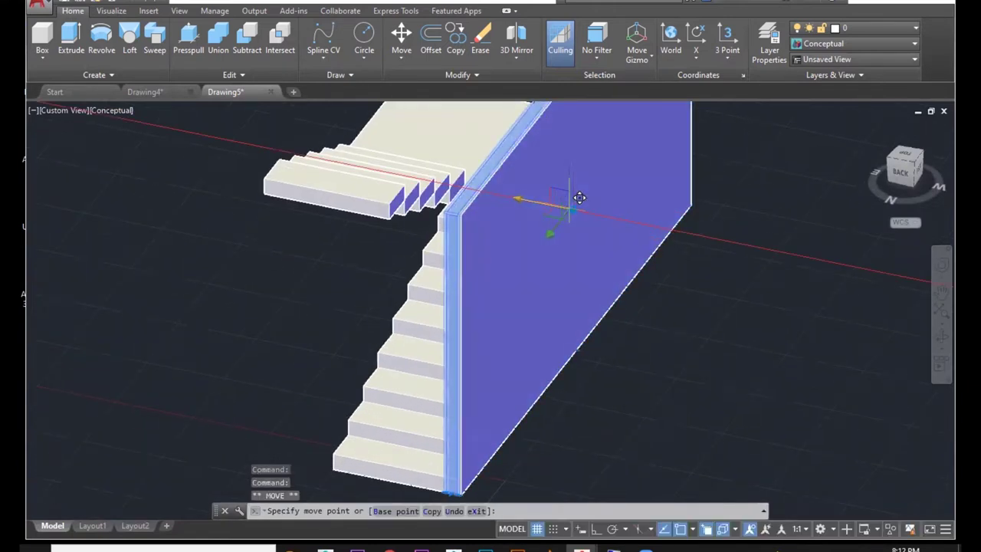
{"action": "key", "text": "Escape"}
{"action": "middle_click_drag", "start_coordinate": [552, 294], "coordinate": [574, 322], "text": "shift"}
{"action": "key", "text": "Escape"}
{"action": "key", "text": "Escape"}
Copy the side wall from its lower front corner to the opposite, outer side of the second flight.
{"action": "type", "text": "co"}
{"action": "key", "text": "Return"}
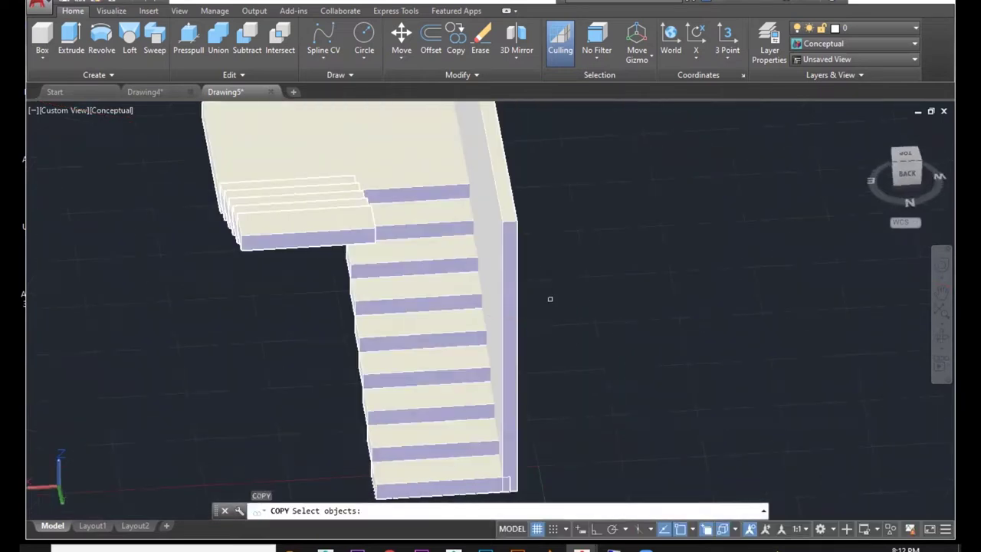
{"action": "left_click", "coordinate": [510, 326]}
{"action": "key", "text": "Return"}
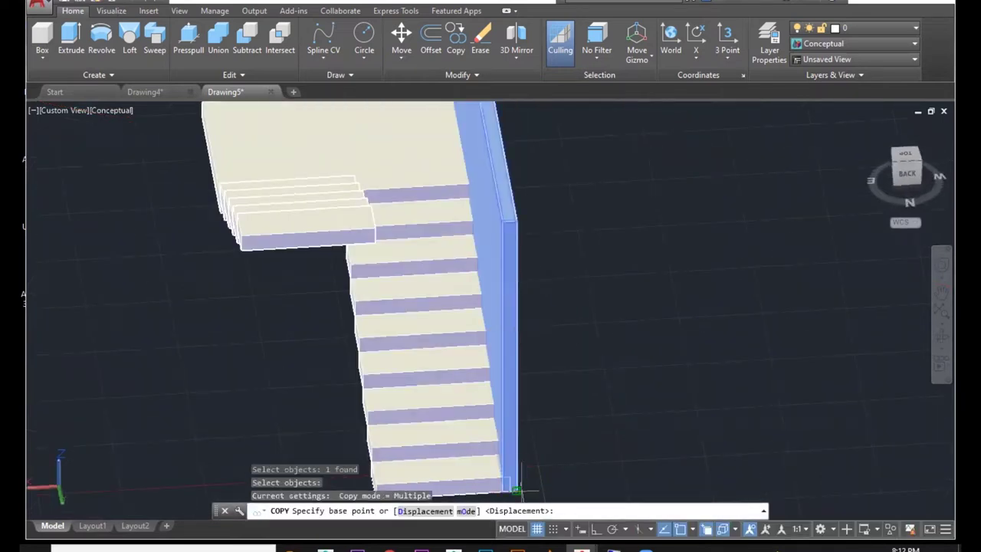
{"action": "left_click", "coordinate": [515, 489]}
{"action": "middle_click_drag", "start_coordinate": [330, 491], "coordinate": [333, 372], "text": "shift"}
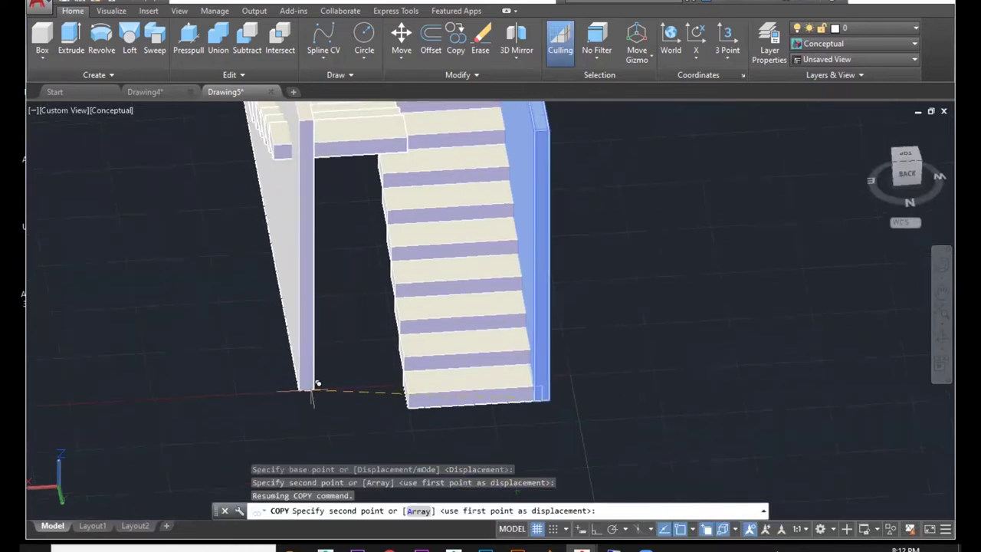
{"action": "left_click", "coordinate": [293, 389]}
{"action": "key", "text": "Escape"}
{"action": "middle_click_drag", "start_coordinate": [537, 414], "coordinate": [587, 358], "text": "shift"}
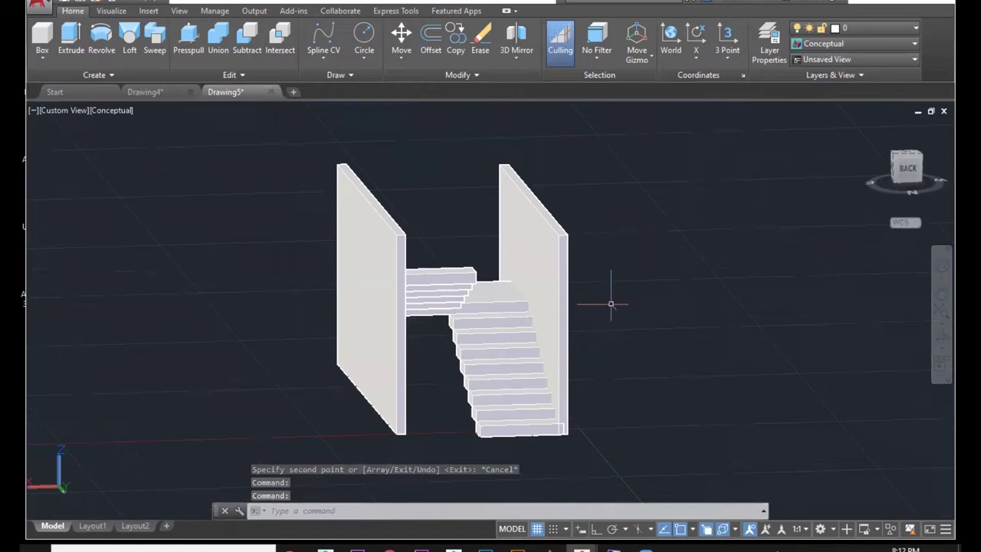
Erase the whole staircase with both walls, including the remaining lowest tread.
{"action": "left_click", "coordinate": [657, 163]}
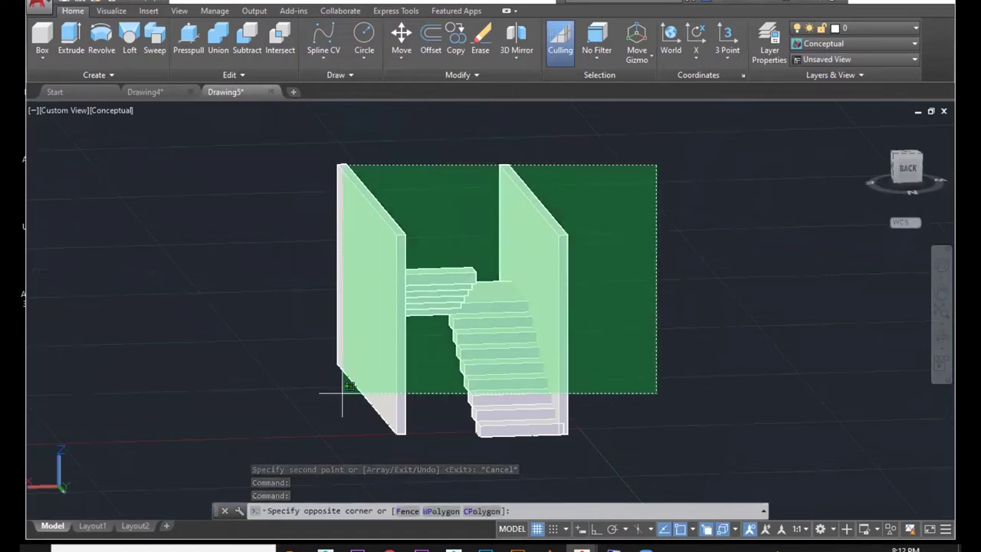
{"action": "left_click", "coordinate": [320, 419]}
{"action": "key", "text": "Delete"}
{"action": "left_click", "coordinate": [576, 302]}
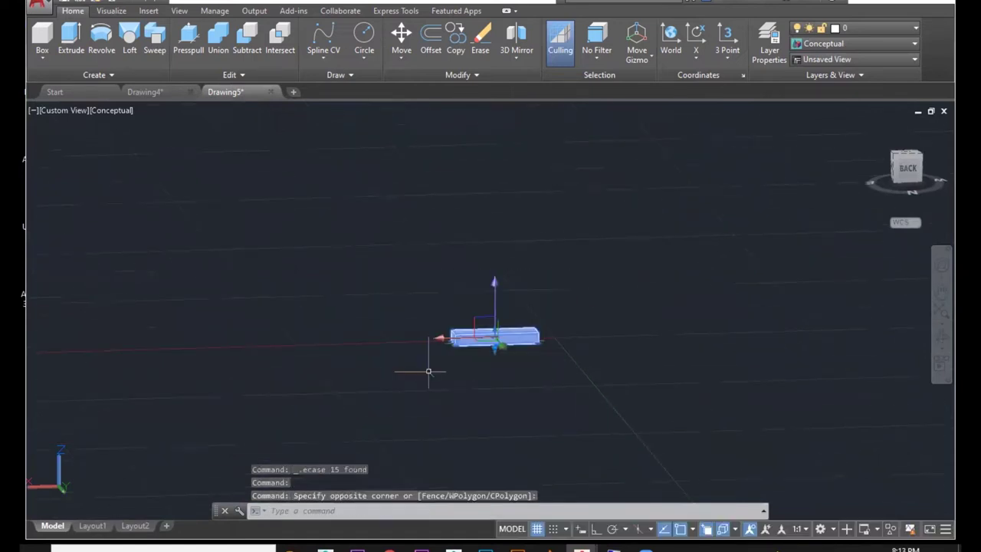
{"action": "left_click", "coordinate": [428, 371]}
{"action": "key", "text": "Delete"}
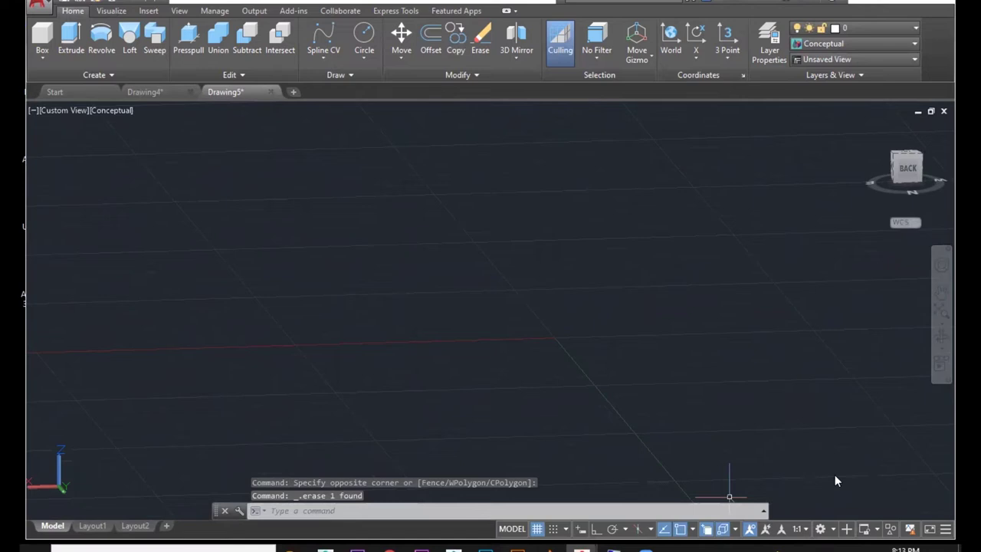
Switch to the 2D drafting workspace and draw a circle with a radius of about 86.2 near the origin.
{"action": "left_click", "coordinate": [820, 529]}
{"action": "left_click", "coordinate": [841, 415]}
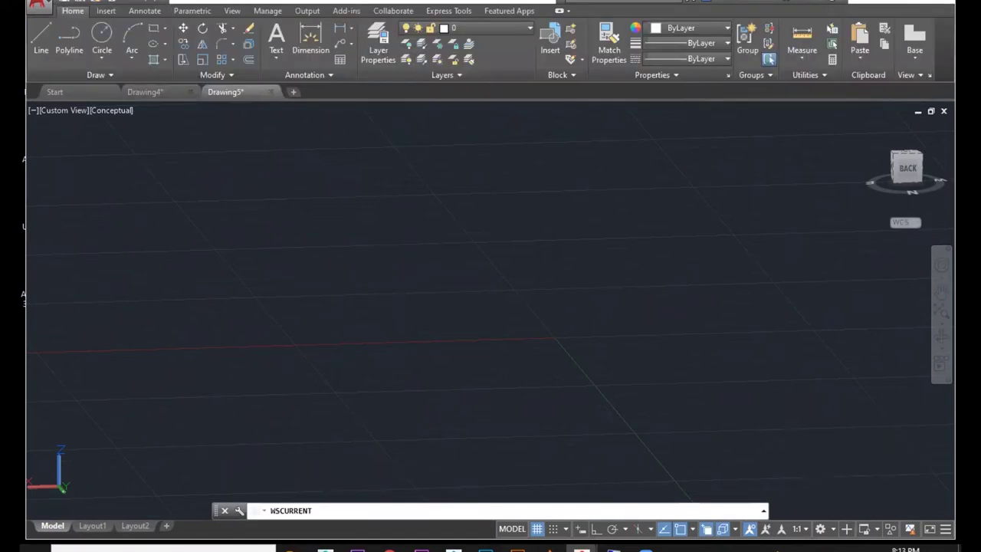
{"action": "left_click", "coordinate": [105, 40]}
{"action": "middle_click_drag", "start_coordinate": [613, 357], "coordinate": [561, 382]}
{"action": "middle_click_drag", "start_coordinate": [561, 257], "coordinate": [558, 260], "text": "shift"}
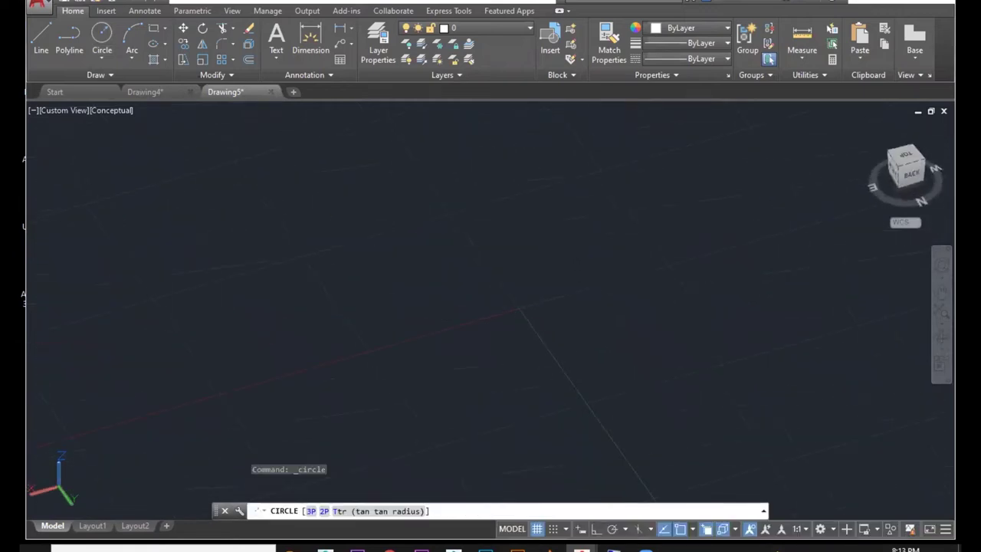
{"action": "key", "text": "Escape"}
{"action": "left_click", "coordinate": [105, 38]}
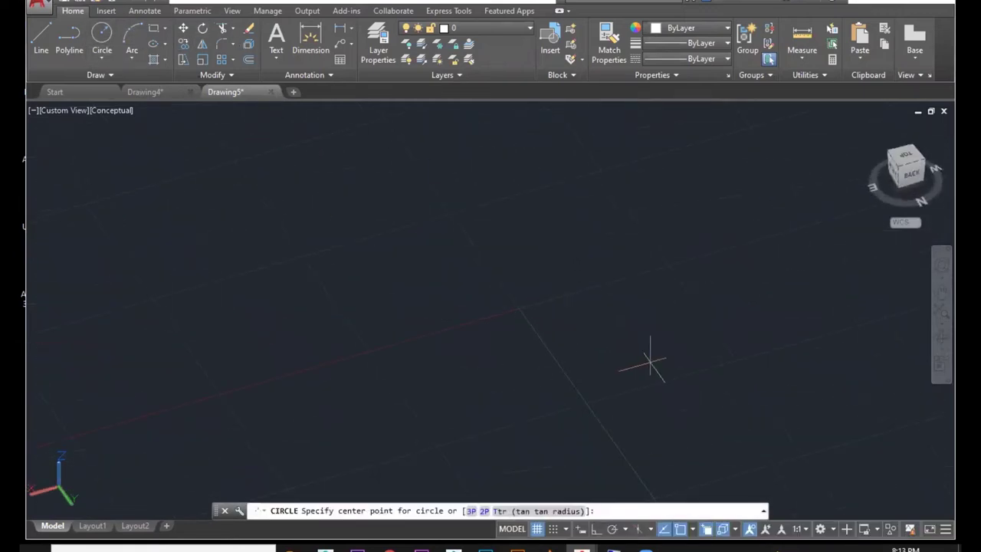
{"action": "left_click", "coordinate": [560, 248]}
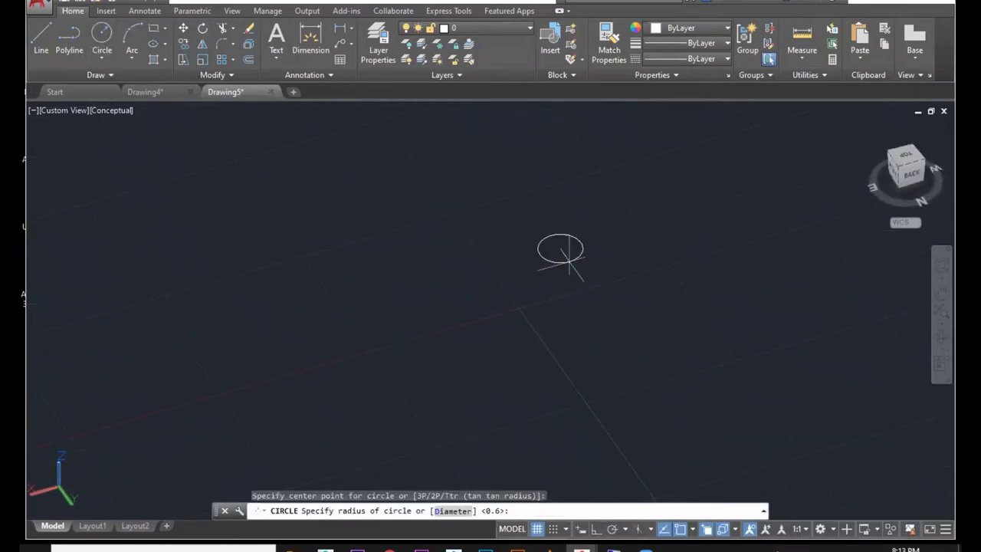
{"action": "left_click", "coordinate": [578, 274]}
Draw a second circle, roughly five times larger, concentric with the small circle.
{"action": "scroll", "coordinate": [685, 353], "scroll_direction": "down", "scroll_amount": 2}
{"action": "middle_click_drag", "start_coordinate": [652, 338], "coordinate": [522, 334]}
{"action": "left_click", "coordinate": [102, 37]}
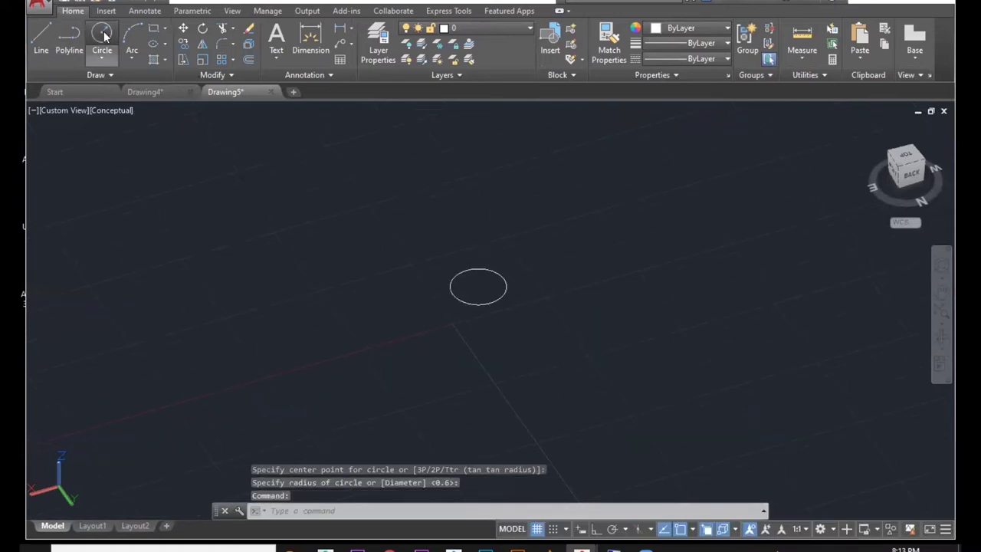
{"action": "left_click", "coordinate": [479, 286]}
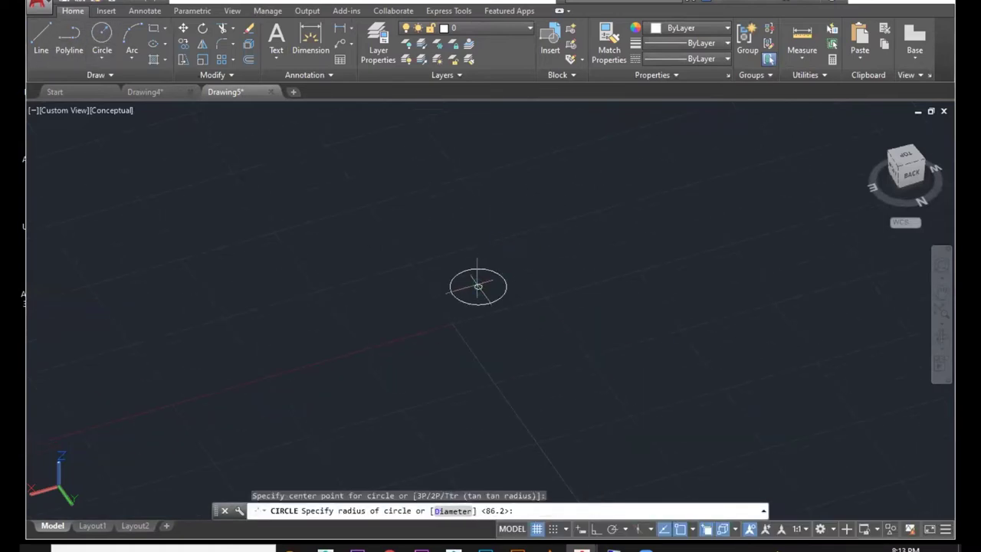
{"action": "left_click", "coordinate": [537, 382]}
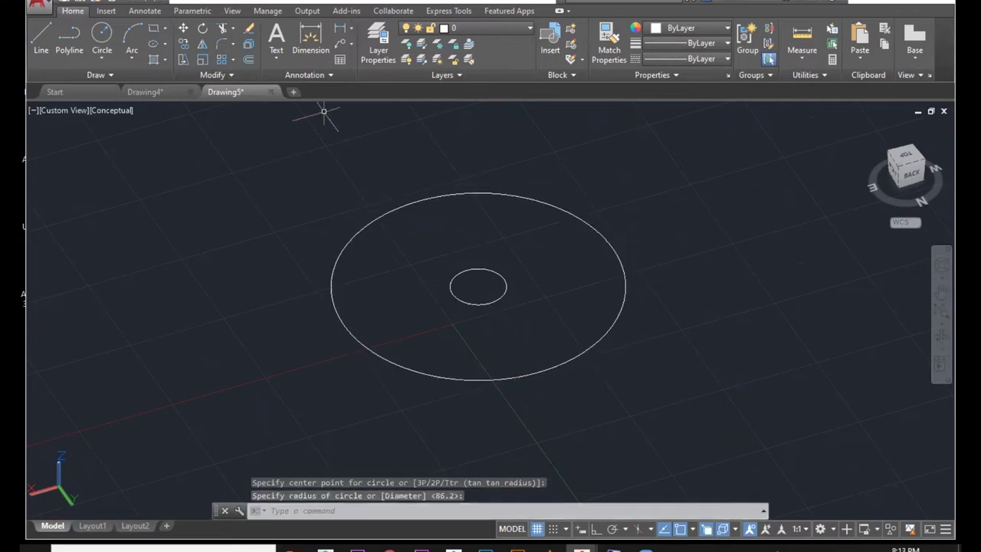
Draw a line along the Y direction with Ortho on, from the circles' common centre to beyond the large circle.
{"action": "left_click", "coordinate": [40, 37]}
{"action": "left_click", "coordinate": [478, 286]}
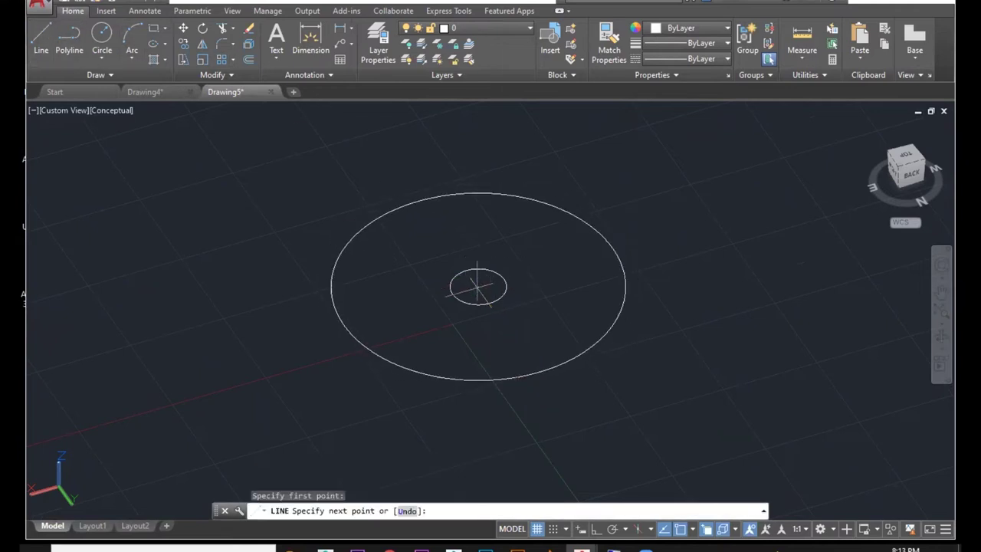
{"action": "left_click", "coordinate": [623, 456]}
{"action": "key", "text": "Escape"}
Trim the line's parts outside the large circle and inside the small circle, leaving only the segment between the circles.
{"action": "type", "text": "tr"}
{"action": "key", "text": "Return"}
{"action": "key", "text": "Return"}
{"action": "left_click", "coordinate": [646, 389]}
{"action": "left_click", "coordinate": [532, 447]}
{"action": "left_click", "coordinate": [488, 292]}
{"action": "left_click", "coordinate": [476, 292]}
{"action": "key", "text": "Escape"}
{"action": "key", "text": "Escape"}
{"action": "key", "text": "Escape"}
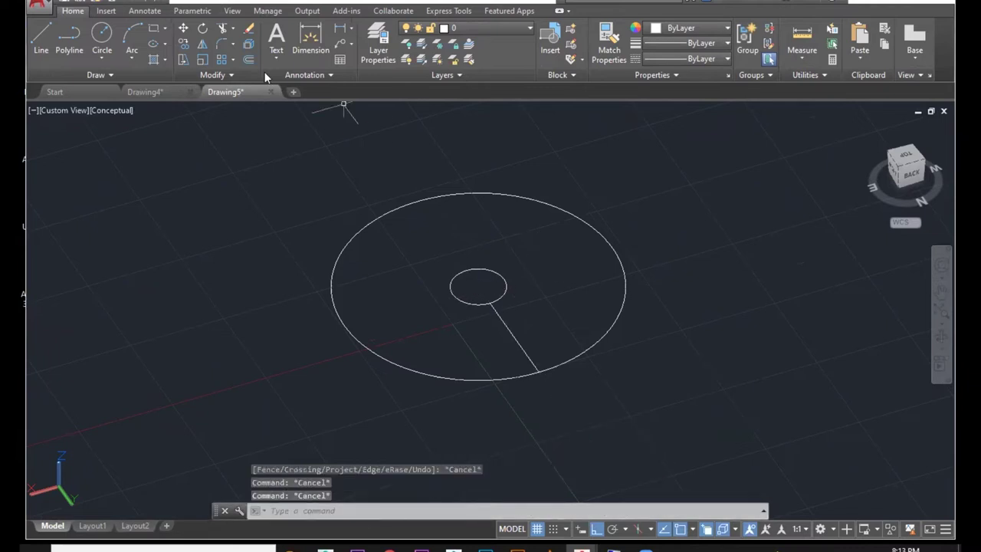
Create a polar array of the radial line around the circles' centre with 12 items filling 360 degrees.
{"action": "left_click", "coordinate": [234, 61]}
{"action": "left_click", "coordinate": [243, 132]}
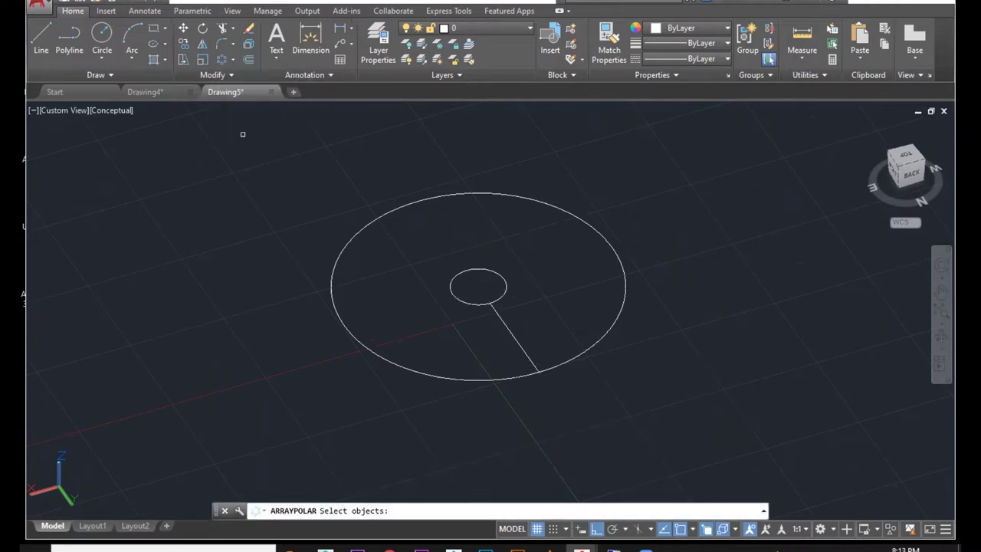
{"action": "left_click", "coordinate": [537, 340]}
{"action": "left_click", "coordinate": [500, 351]}
{"action": "key", "text": "Return"}
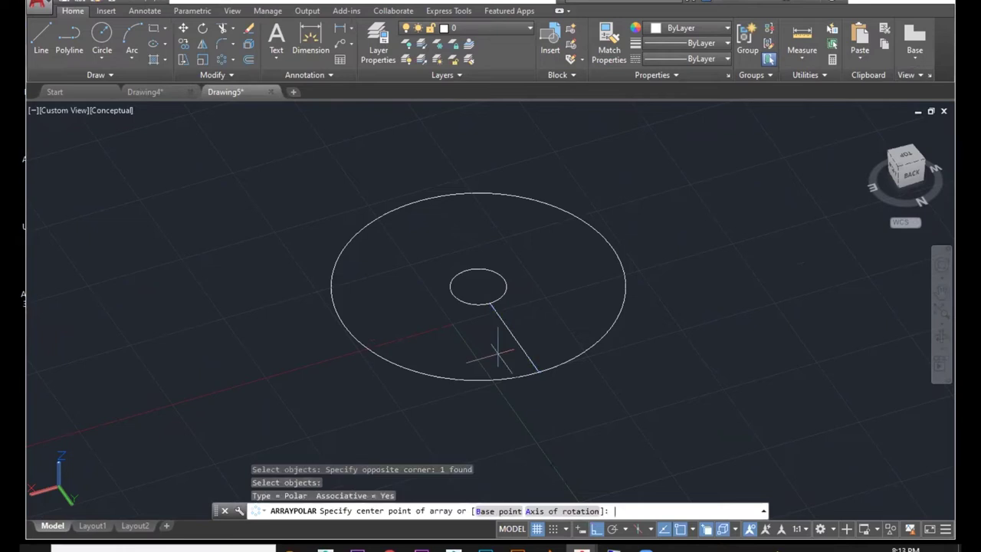
{"action": "left_click", "coordinate": [478, 287]}
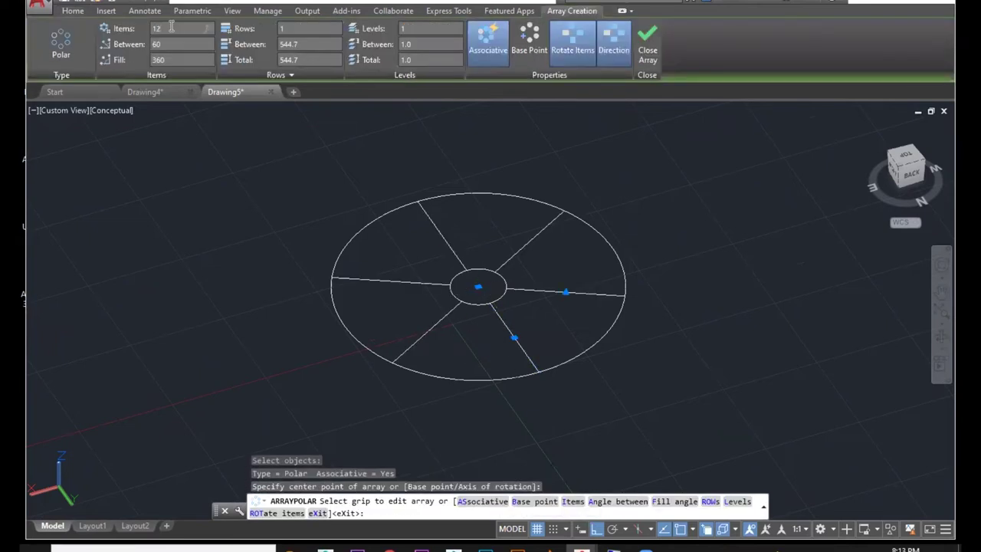
{"action": "key", "text": "Return"}
{"action": "key", "text": "Escape"}
{"action": "middle_click_drag", "start_coordinate": [469, 195], "coordinate": [433, 236]}
{"action": "left_click", "coordinate": [532, 254]}
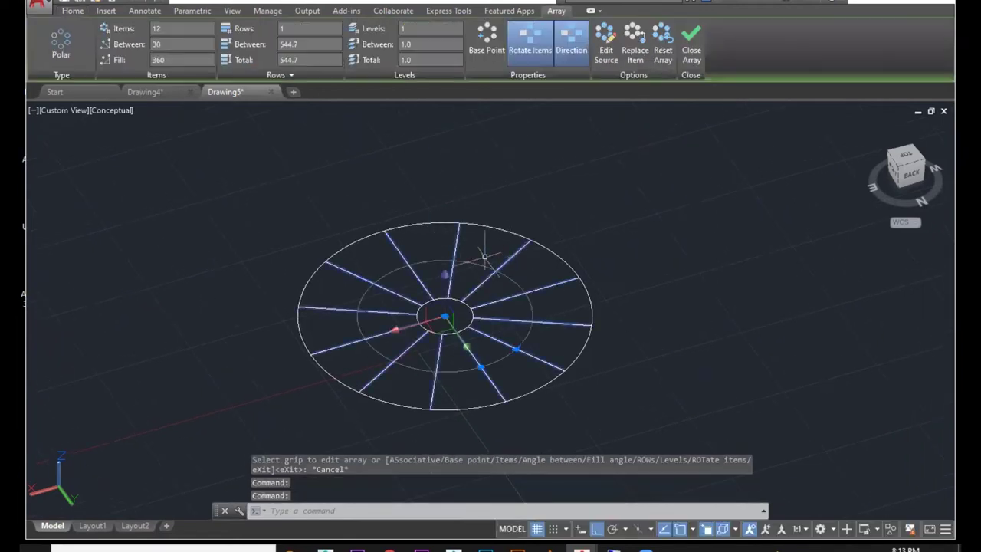
{"action": "scroll", "coordinate": [516, 329], "scroll_direction": "up", "scroll_amount": 2}
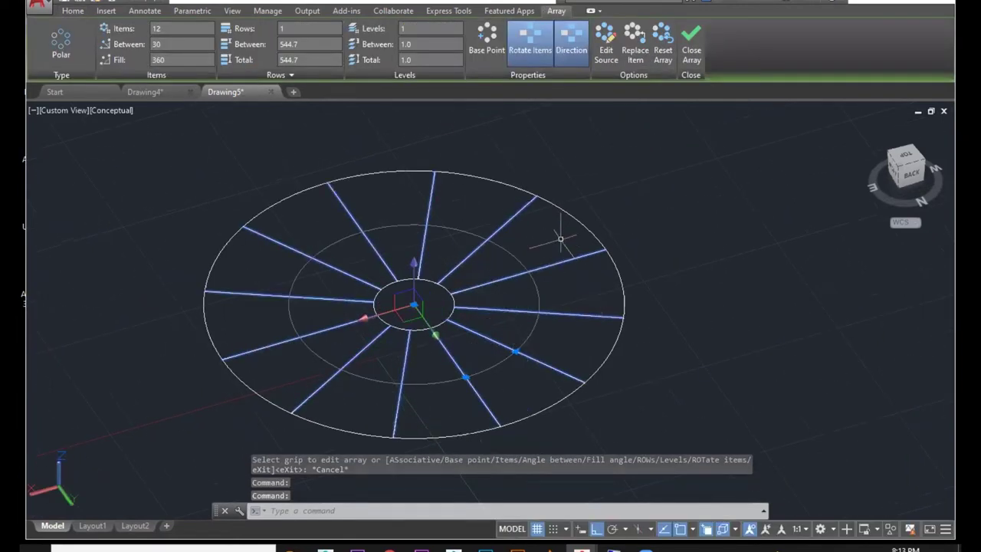
{"action": "middle_click_drag", "start_coordinate": [505, 283], "coordinate": [422, 267]}
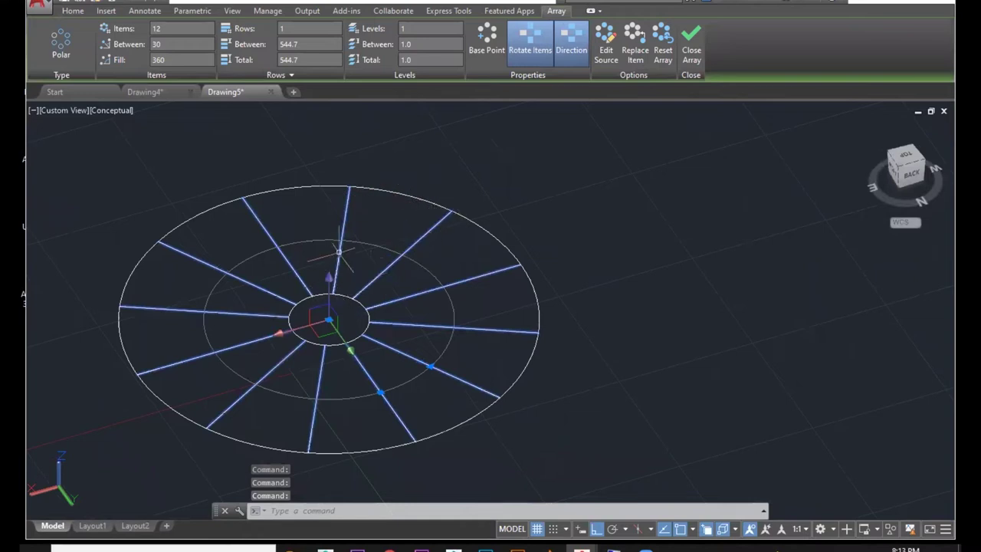
{"action": "key", "text": "Escape"}
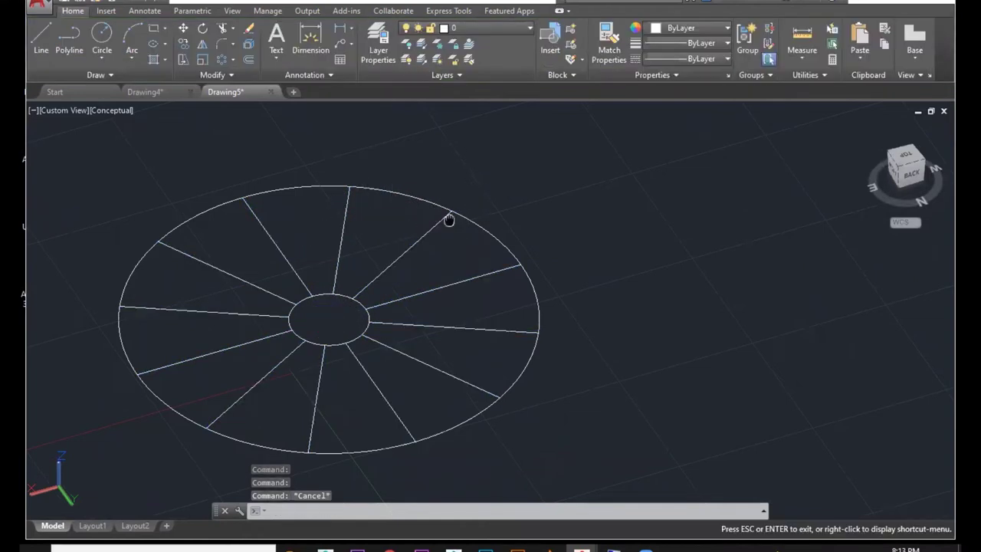
Draw two large overlapping circles in the empty area beside the radial plan, the first with a radius of about 369.
{"action": "left_click", "coordinate": [166, 57]}
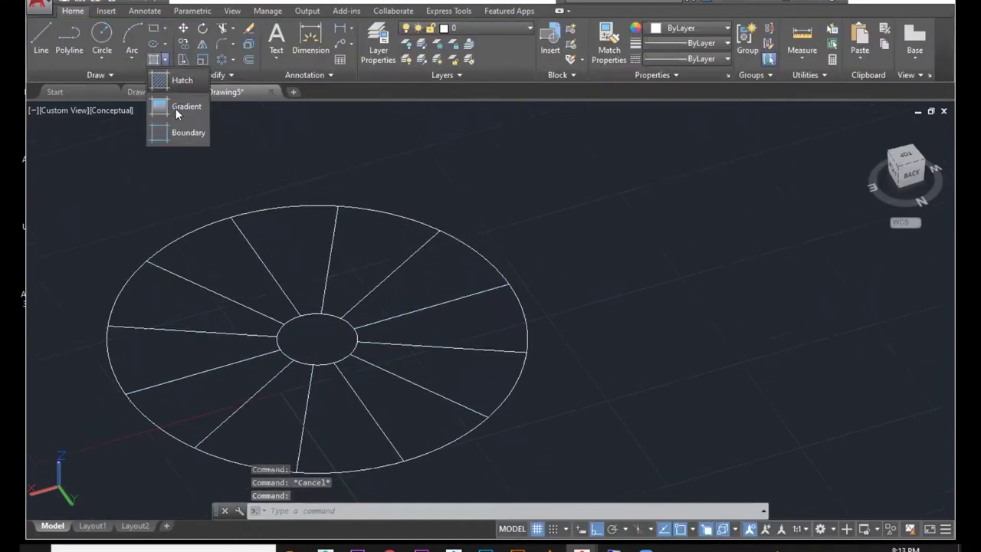
{"action": "left_click", "coordinate": [106, 37]}
{"action": "middle_click_drag", "start_coordinate": [797, 304], "coordinate": [557, 339]}
{"action": "left_click", "coordinate": [623, 208]}
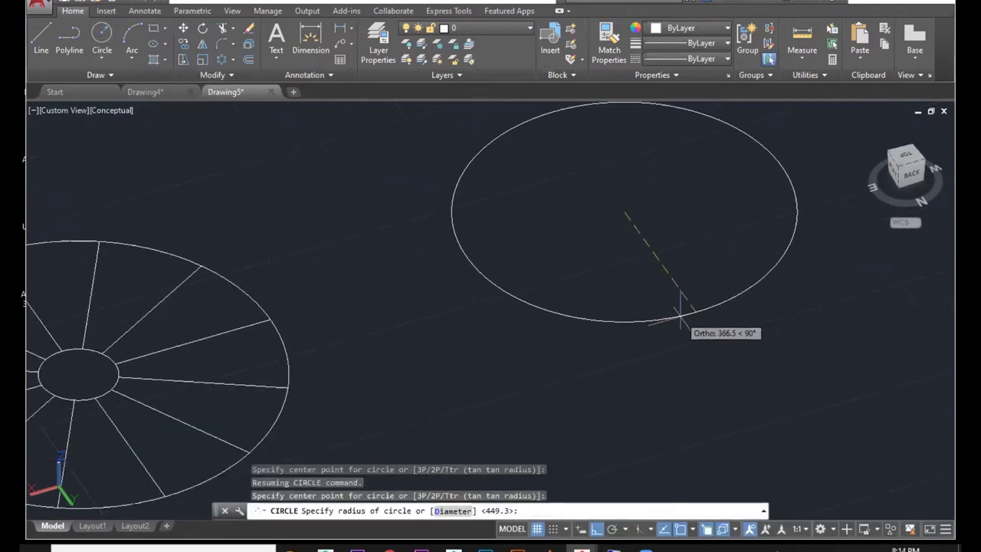
{"action": "left_click", "coordinate": [680, 314]}
{"action": "middle_click_drag", "start_coordinate": [740, 248], "coordinate": [686, 280]}
{"action": "key", "text": "Return"}
{"action": "left_click", "coordinate": [696, 237]}
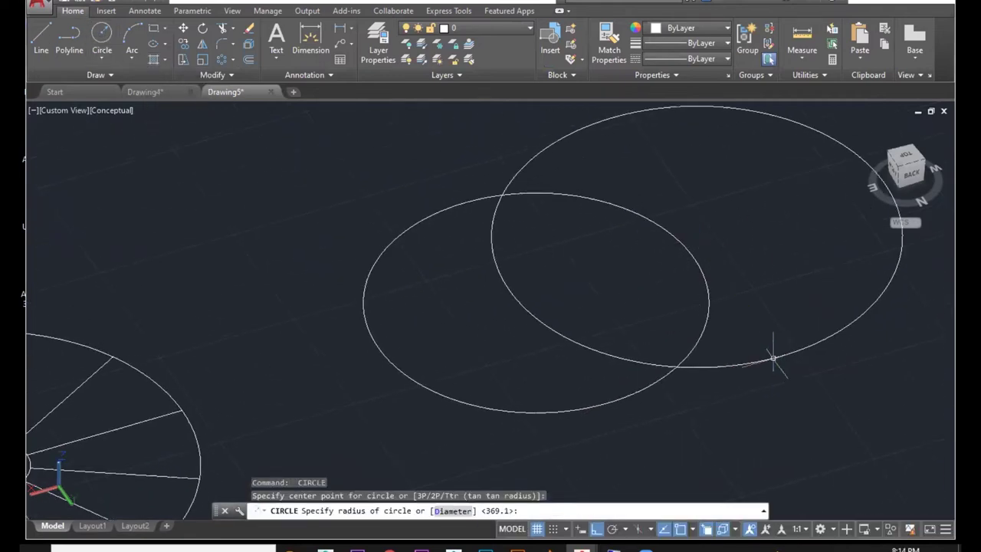
{"action": "key", "text": "Escape"}
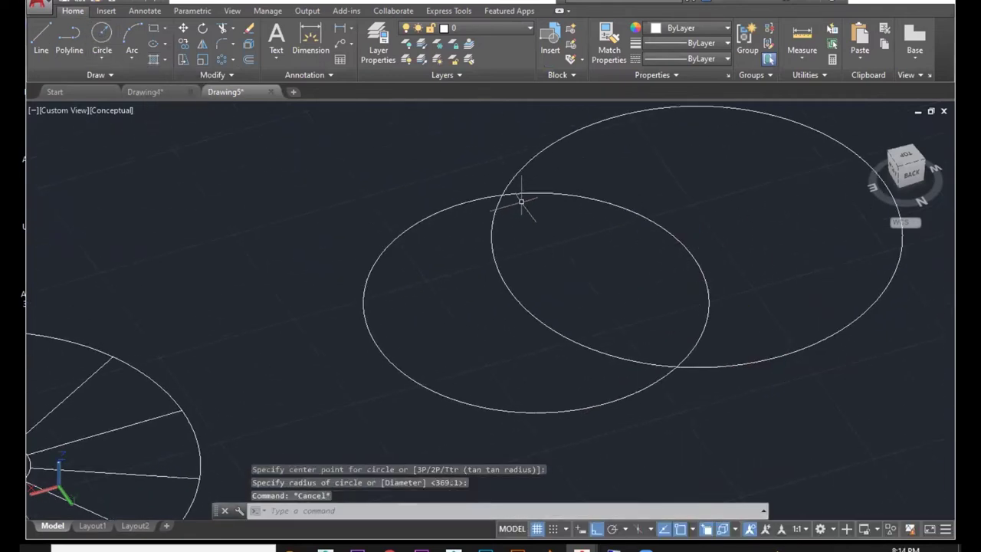
Create a polyline boundary with island detection by picking a point inside the two circles' overlapping area.
{"action": "left_click", "coordinate": [164, 61]}
{"action": "left_click", "coordinate": [173, 133]}
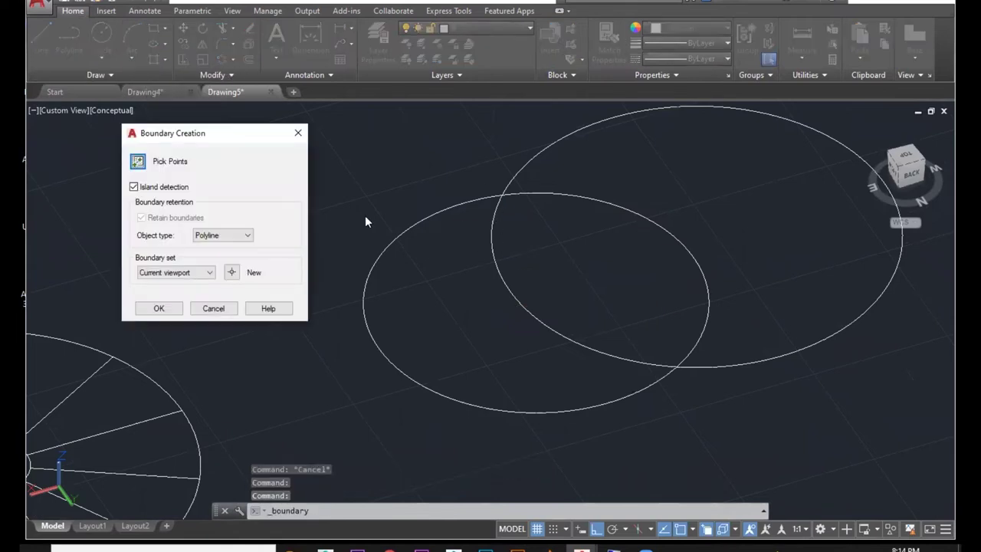
{"action": "left_click", "coordinate": [138, 161]}
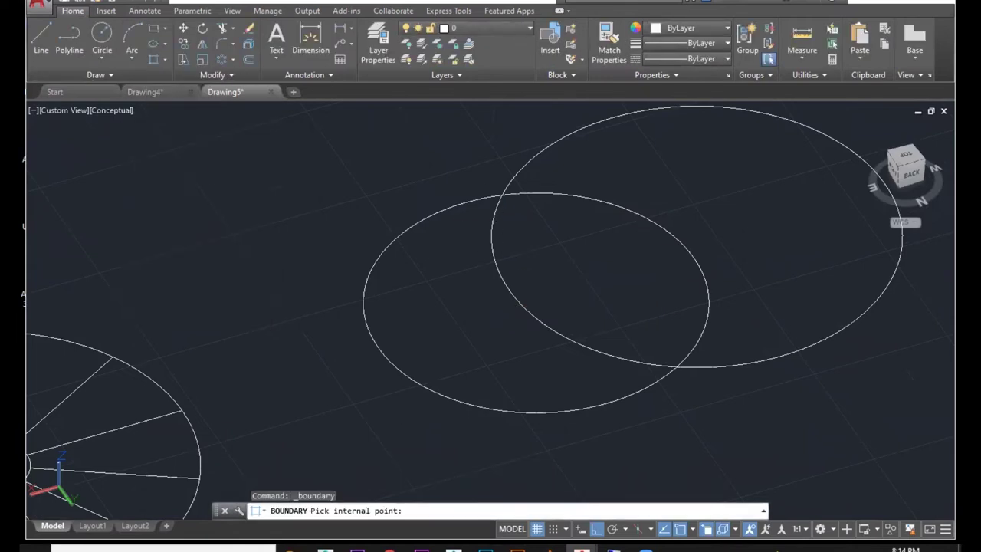
{"action": "left_click", "coordinate": [580, 258]}
{"action": "key", "text": "Return"}
{"action": "key", "text": "Escape"}
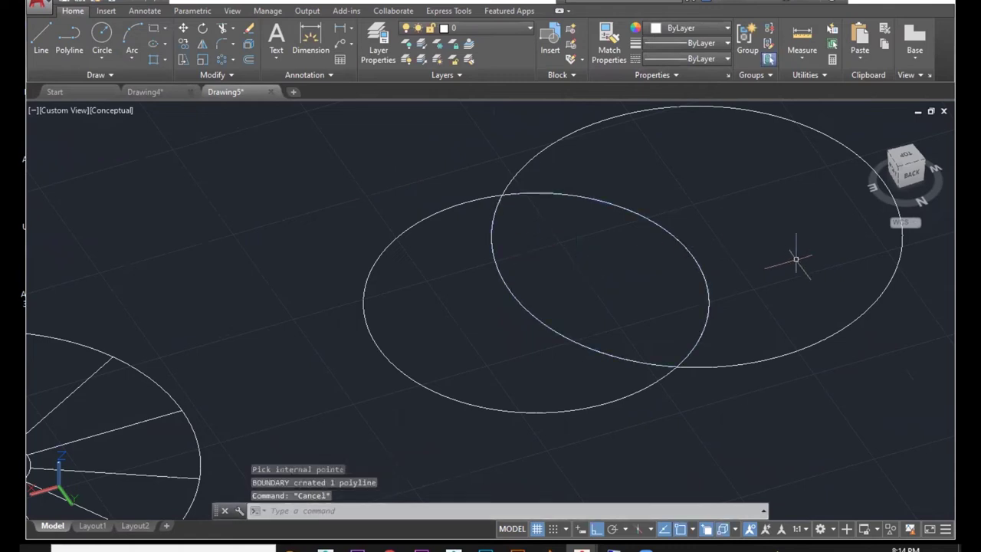
Erase both overlapping circles while keeping the boundary polyline of their intersection.
{"action": "left_click", "coordinate": [799, 263]}
{"action": "left_click", "coordinate": [771, 375]}
{"action": "left_click", "coordinate": [706, 282]}
{"action": "left_click", "coordinate": [651, 352]}
{"action": "key", "text": "Escape"}
{"action": "left_click", "coordinate": [646, 362]}
{"action": "key", "text": "Escape"}
{"action": "left_click", "coordinate": [664, 388]}
{"action": "left_click", "coordinate": [620, 390]}
{"action": "key", "text": "Delete"}
{"action": "left_click", "coordinate": [793, 346]}
{"action": "key", "text": "Delete"}
Undo the two circle deletions and check the boundary polyline's outline by selecting it.
{"action": "left_click", "coordinate": [706, 315]}
{"action": "key", "text": "ctrl+z"}
{"action": "key", "text": "ctrl+z"}
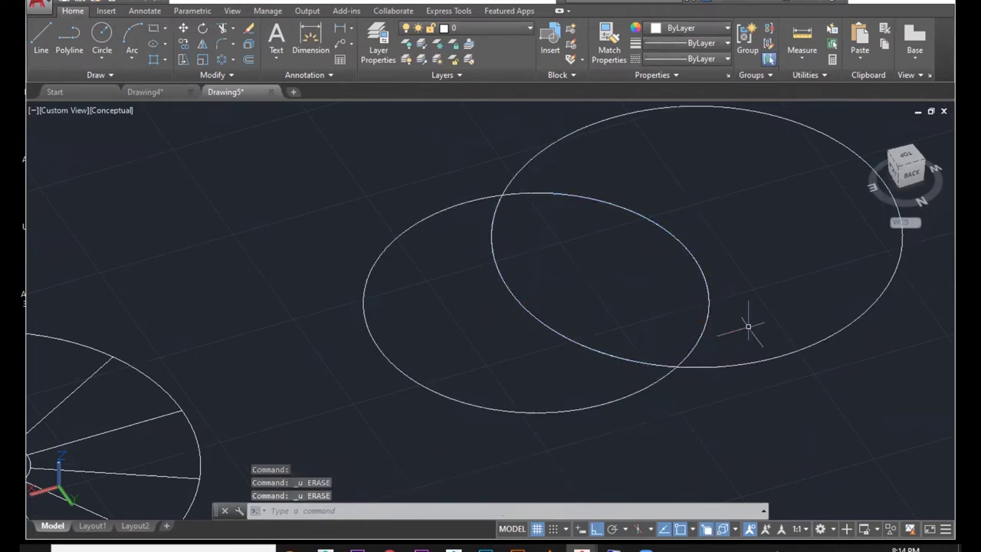
{"action": "left_click", "coordinate": [707, 280]}
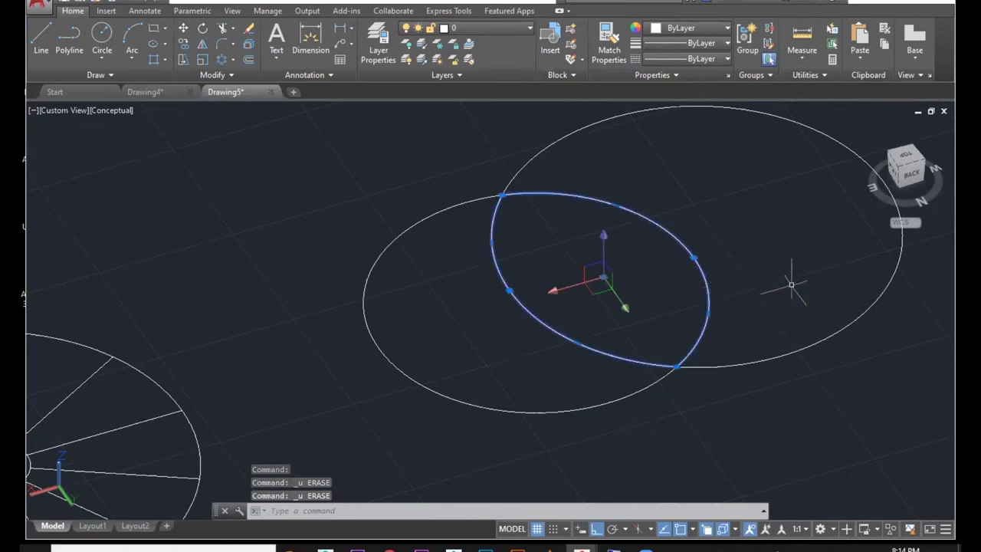
{"action": "key", "text": "Escape"}
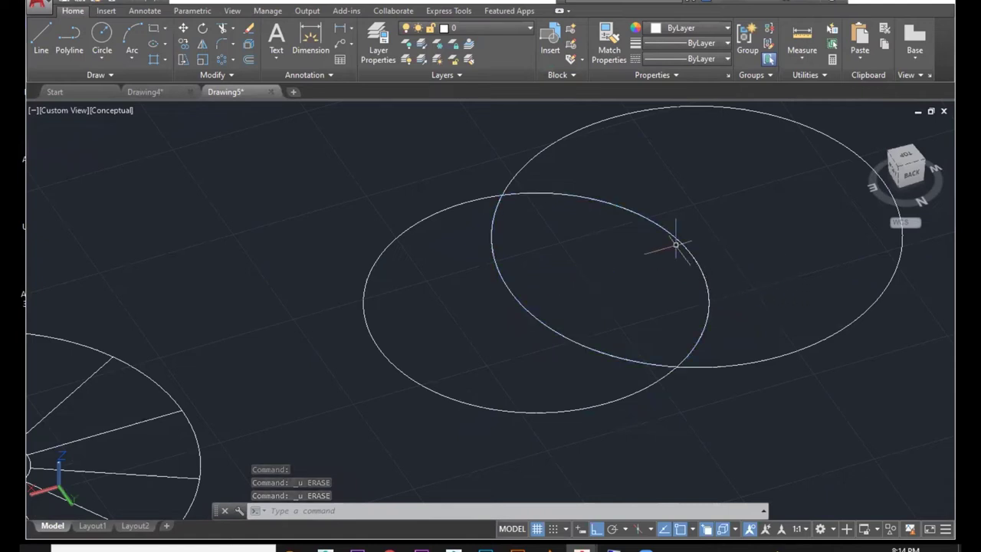
Delete both overlapping circles together with the boundary polyline between them.
{"action": "scroll", "coordinate": [675, 244], "scroll_direction": "down", "scroll_amount": 2}
{"action": "left_click", "coordinate": [705, 208]}
{"action": "left_click", "coordinate": [544, 326]}
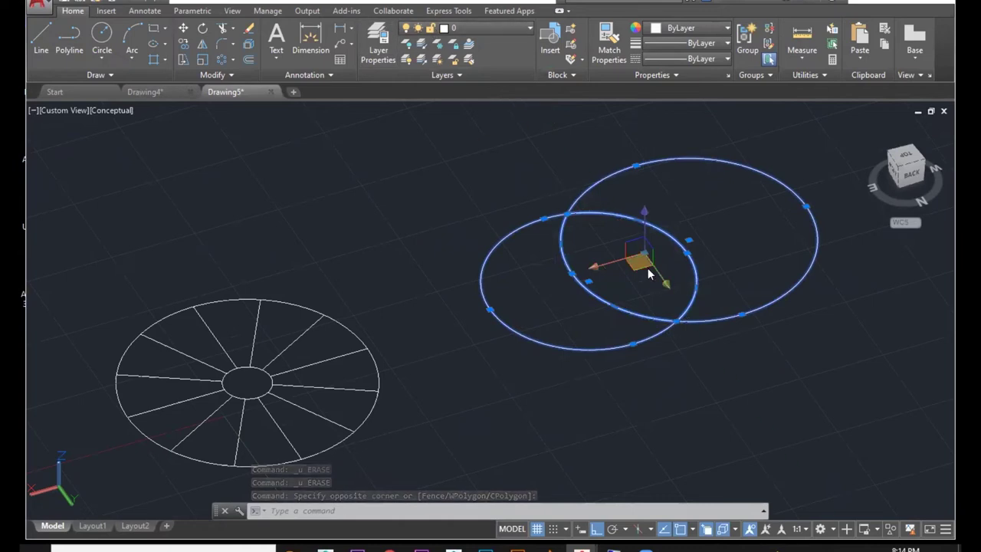
{"action": "key", "text": "Delete"}
{"action": "middle_click_drag", "start_coordinate": [220, 444], "coordinate": [362, 376]}
{"action": "scroll", "coordinate": [404, 346], "scroll_direction": "up", "scroll_amount": 2}
{"action": "left_click", "coordinate": [555, 252]}
{"action": "left_click", "coordinate": [462, 311]}
{"action": "key", "text": "Escape"}
{"action": "key", "text": "Escape"}
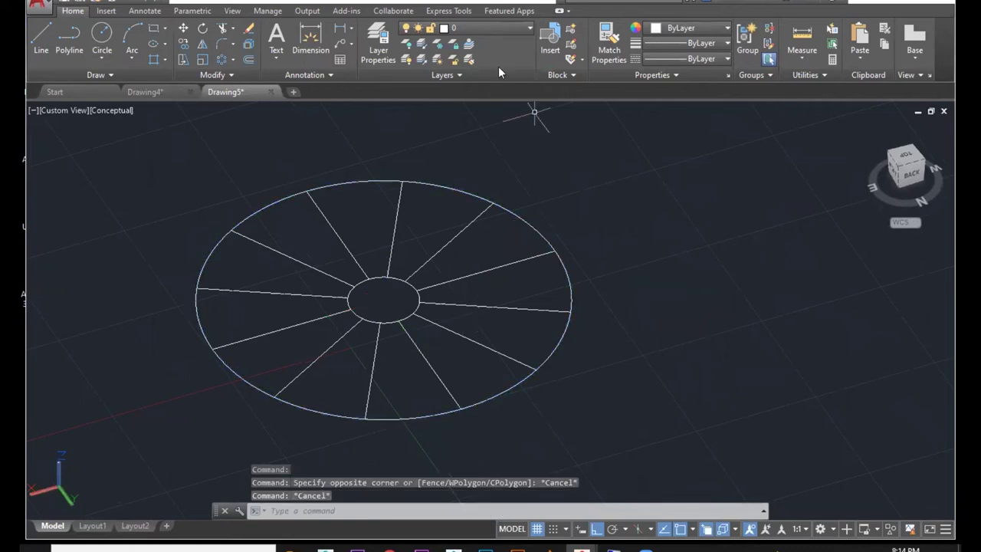
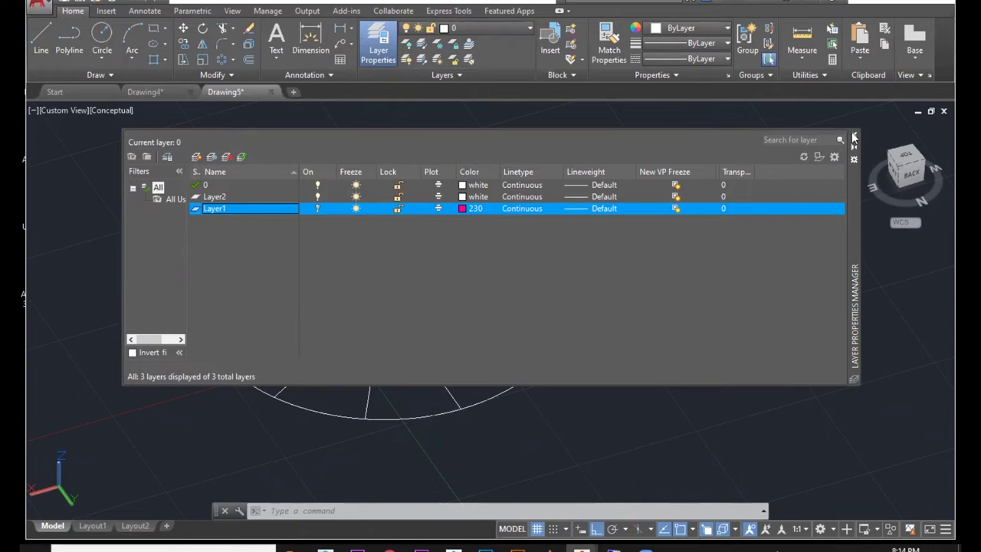
Select the whole radial plan and switch Layer1's visibility off and on again.
{"action": "left_click", "coordinate": [657, 176]}
{"action": "left_click", "coordinate": [252, 467]}
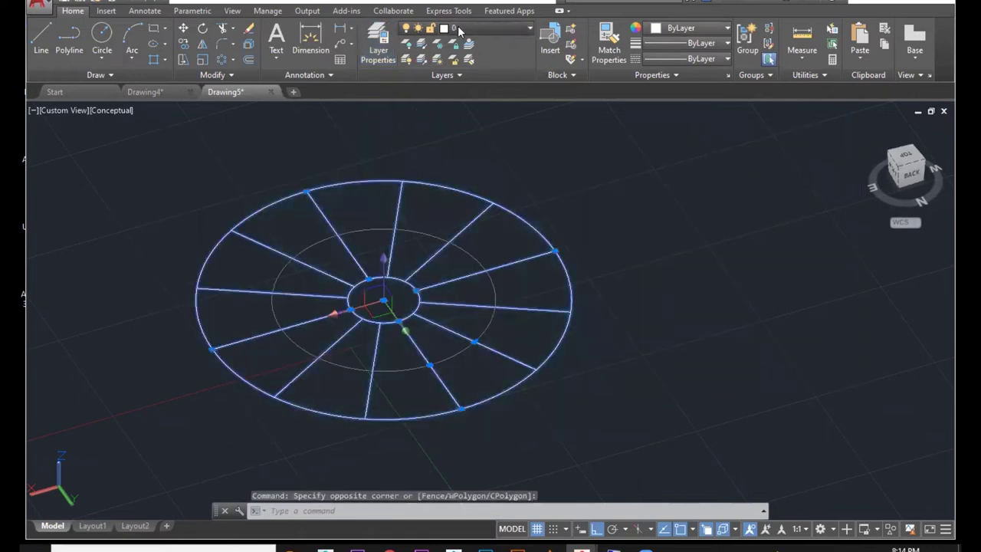
{"action": "left_click", "coordinate": [458, 29]}
{"action": "left_click", "coordinate": [409, 60]}
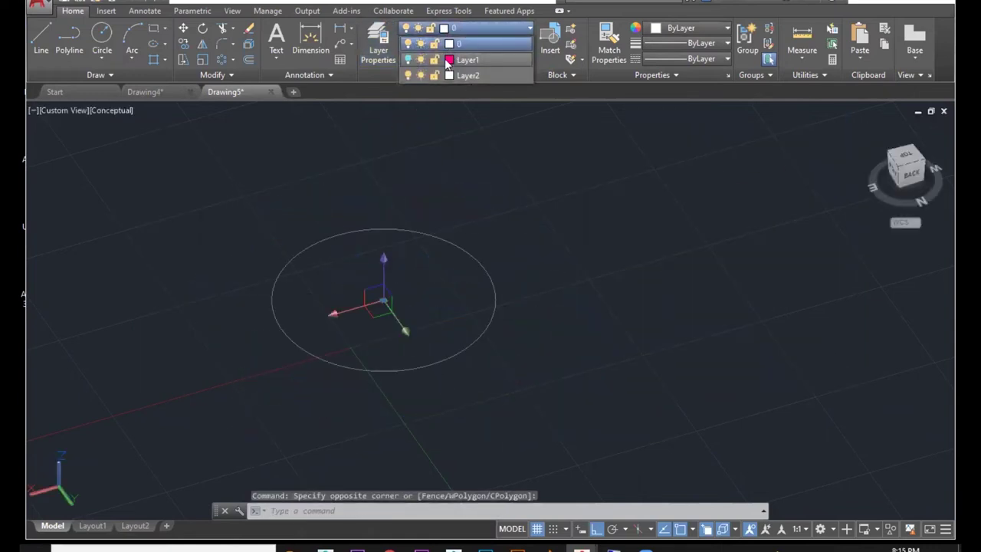
{"action": "left_click", "coordinate": [408, 60]}
Clear the selection and undo the last two layer changes.
{"action": "left_click", "coordinate": [581, 227]}
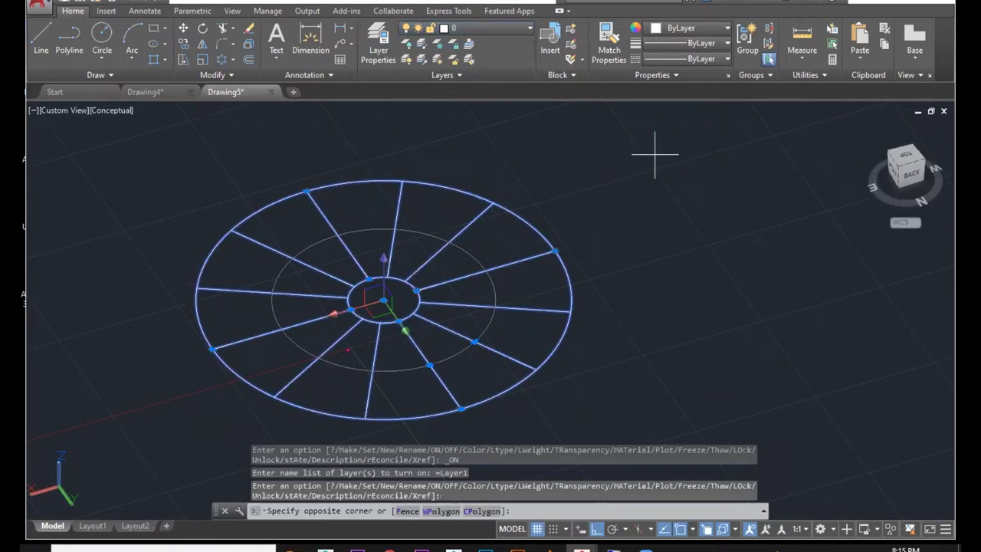
{"action": "key", "text": "Escape"}
{"action": "key", "text": "Escape"}
{"action": "key", "text": "ctrl+z"}
{"action": "key", "text": "ctrl+z"}
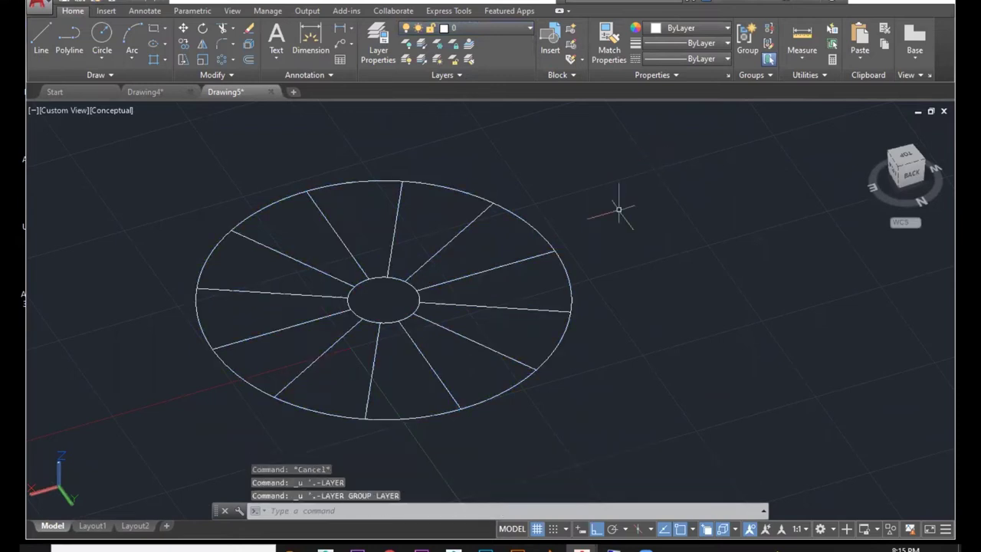
Turn on Layer1 to display the objects it contains.
{"action": "left_click", "coordinate": [482, 26]}
{"action": "left_click", "coordinate": [407, 59]}
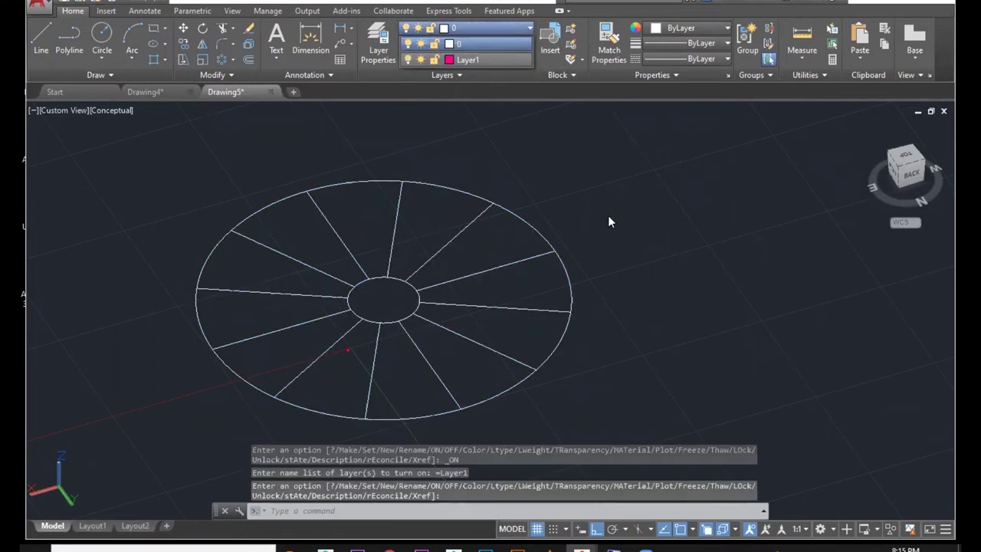
{"action": "scroll", "coordinate": [584, 305], "scroll_direction": "down", "scroll_amount": 5}
{"action": "scroll", "coordinate": [583, 307], "scroll_direction": "up", "scroll_amount": 5}
{"action": "left_click", "coordinate": [574, 315]}
{"action": "key", "text": "Escape"}
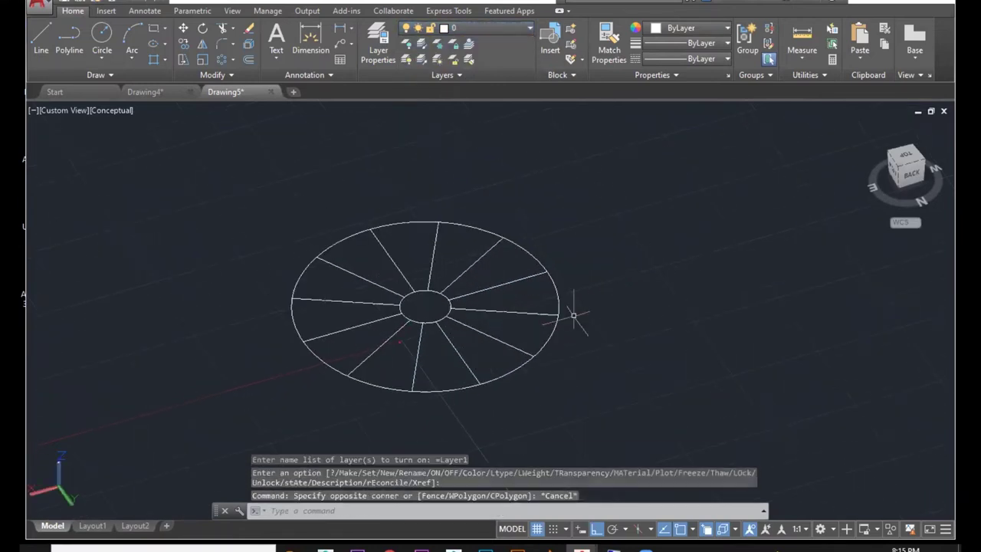
Try erasing the small stray objects near the origin and undo that deletion.
{"action": "left_click", "coordinate": [416, 334]}
{"action": "left_click", "coordinate": [391, 351]}
{"action": "key", "text": "Delete"}
{"action": "scroll", "coordinate": [449, 325], "scroll_direction": "up", "scroll_amount": 3}
{"action": "scroll", "coordinate": [364, 357], "scroll_direction": "down", "scroll_amount": 3}
{"action": "key", "text": "ctrl+z"}
Erase the small stray objects near the origin, leaving the radial plan intact.
{"action": "scroll", "coordinate": [422, 308], "scroll_direction": "up", "scroll_amount": 6}
{"action": "left_click", "coordinate": [422, 307]}
{"action": "left_click", "coordinate": [357, 324]}
{"action": "key", "text": "Delete"}
{"action": "scroll", "coordinate": [667, 284], "scroll_direction": "down", "scroll_amount": 5}
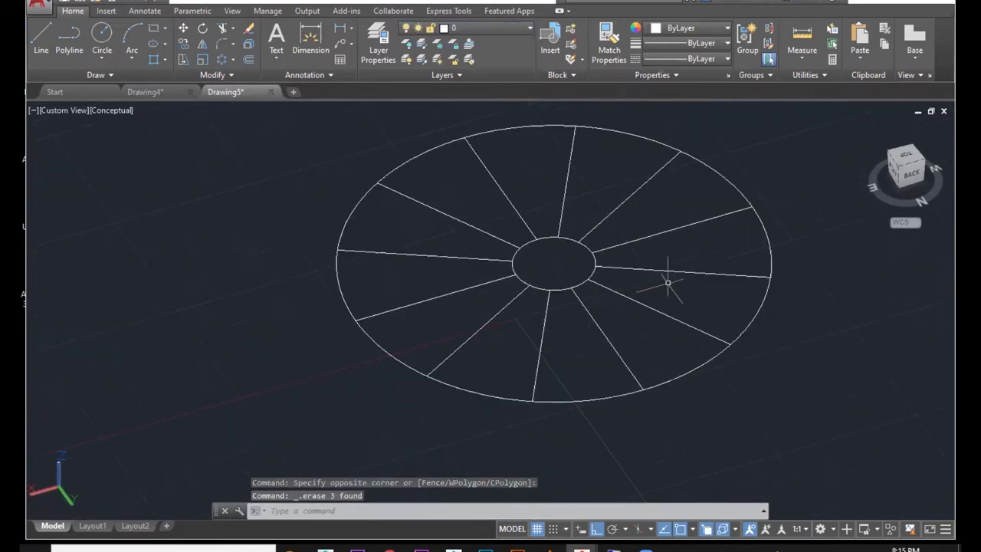
Try to delete Layer1 from the layer properties manager.
{"action": "middle_click_drag", "start_coordinate": [668, 283], "coordinate": [556, 318]}
{"action": "left_click", "coordinate": [486, 27]}
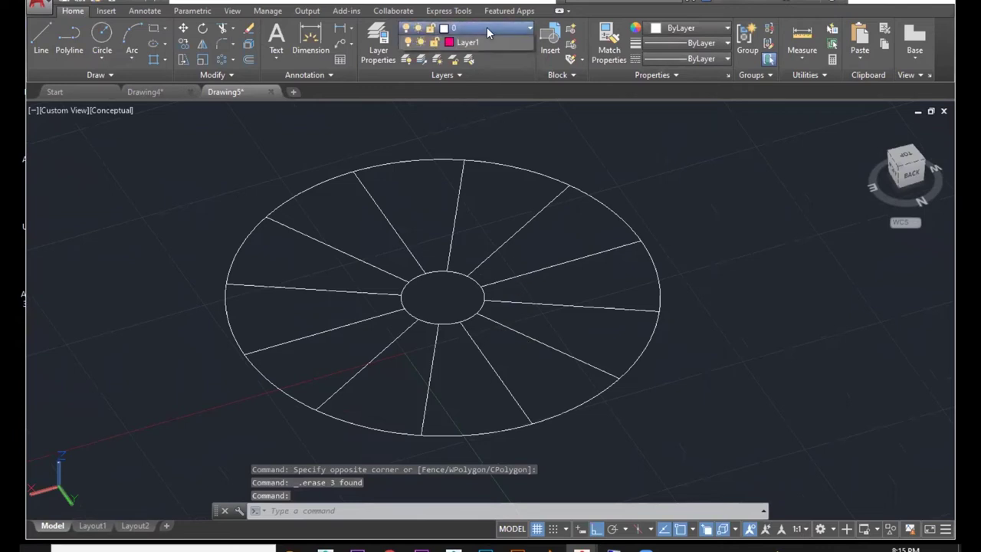
{"action": "left_click", "coordinate": [381, 39]}
{"action": "left_click", "coordinate": [380, 42]}
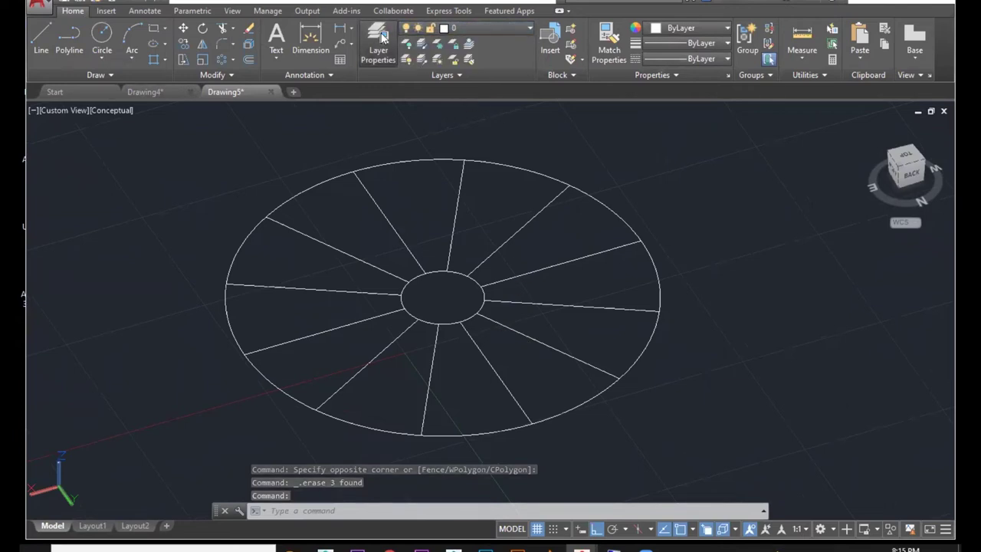
{"action": "left_click", "coordinate": [218, 198]}
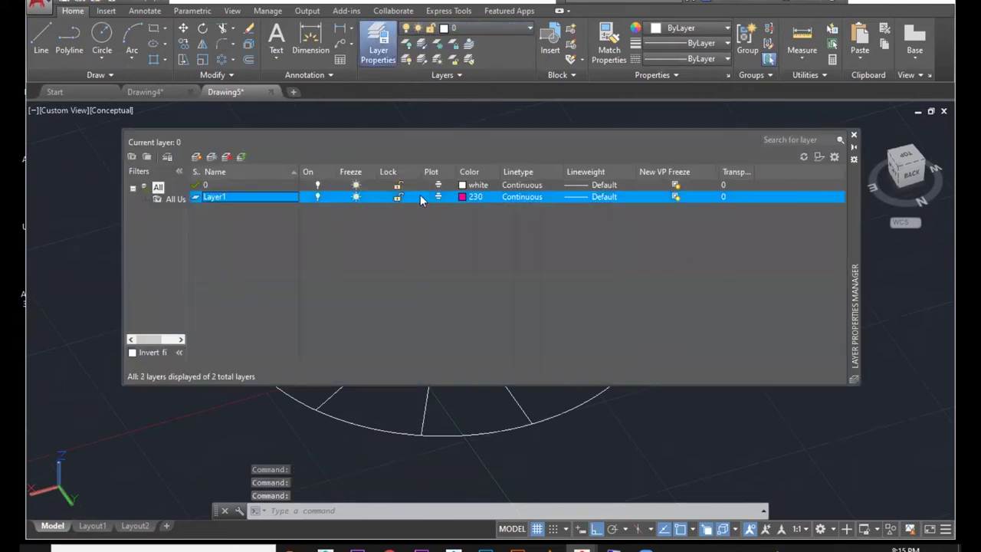
{"action": "left_click", "coordinate": [227, 157]}
{"action": "left_click", "coordinate": [569, 291]}
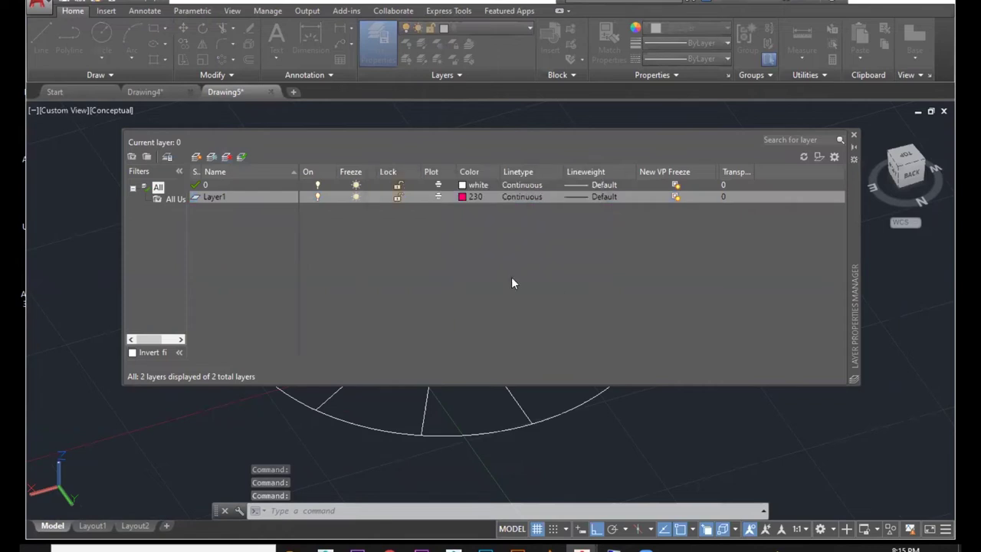
{"action": "left_click", "coordinate": [242, 197]}
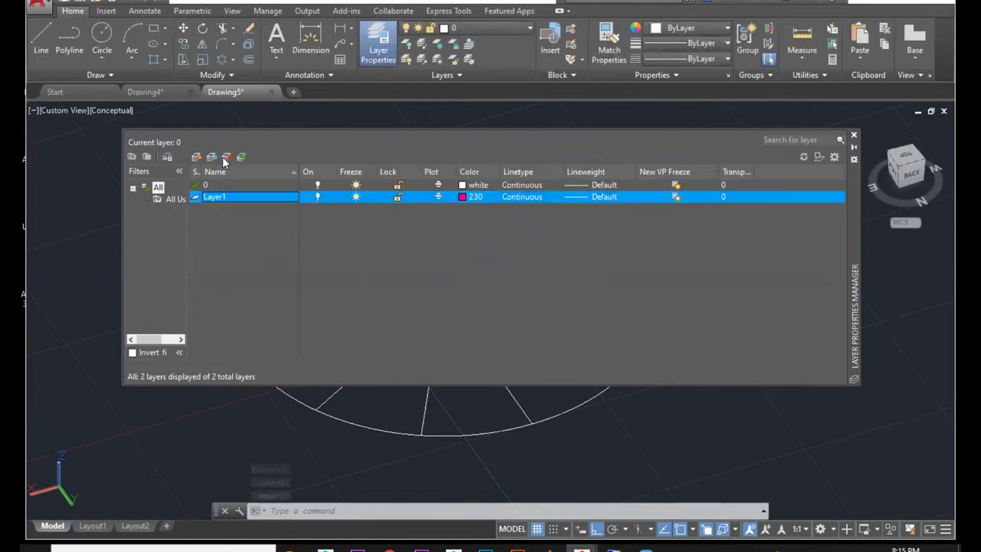
{"action": "left_click", "coordinate": [225, 157]}
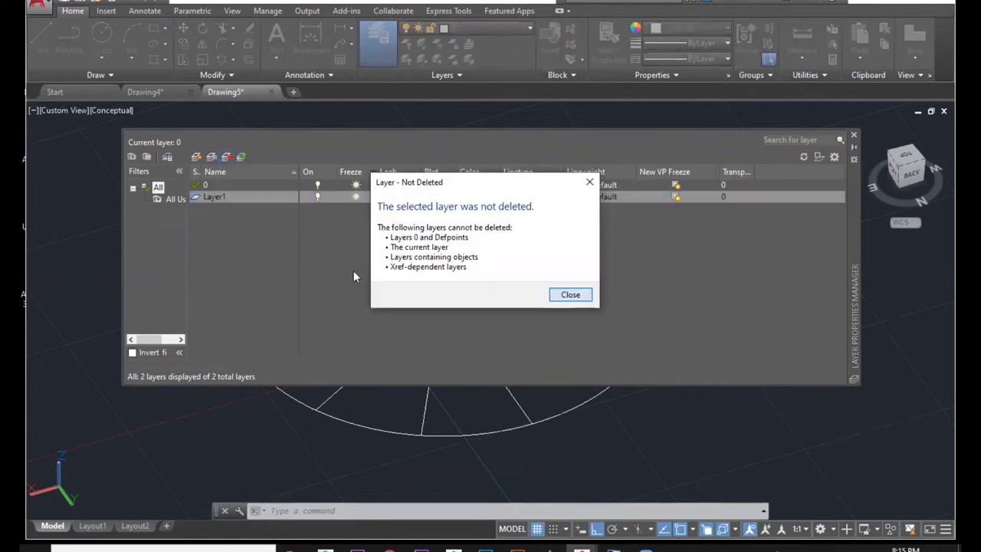
{"action": "key", "text": "Return"}
Create a new layer named Layer2 with yellow index color 50 and close the layer properties manager.
{"action": "left_click", "coordinate": [197, 156]}
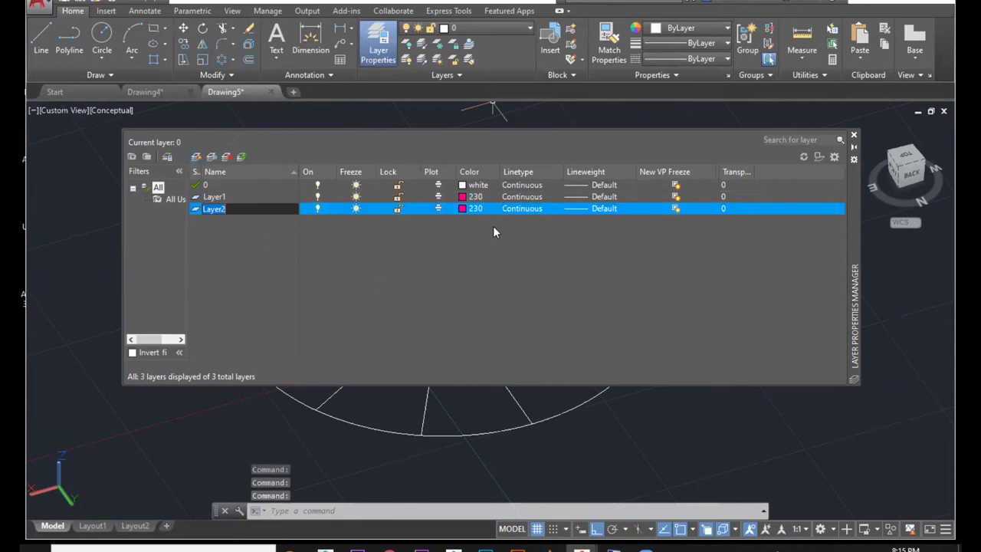
{"action": "left_click", "coordinate": [463, 209]}
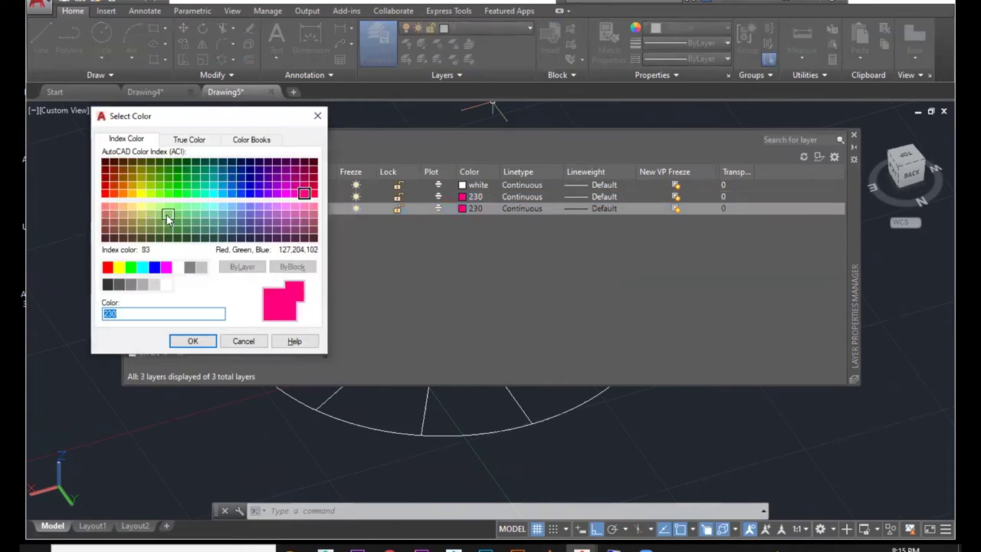
{"action": "left_click", "coordinate": [140, 194]}
{"action": "left_click", "coordinate": [193, 341]}
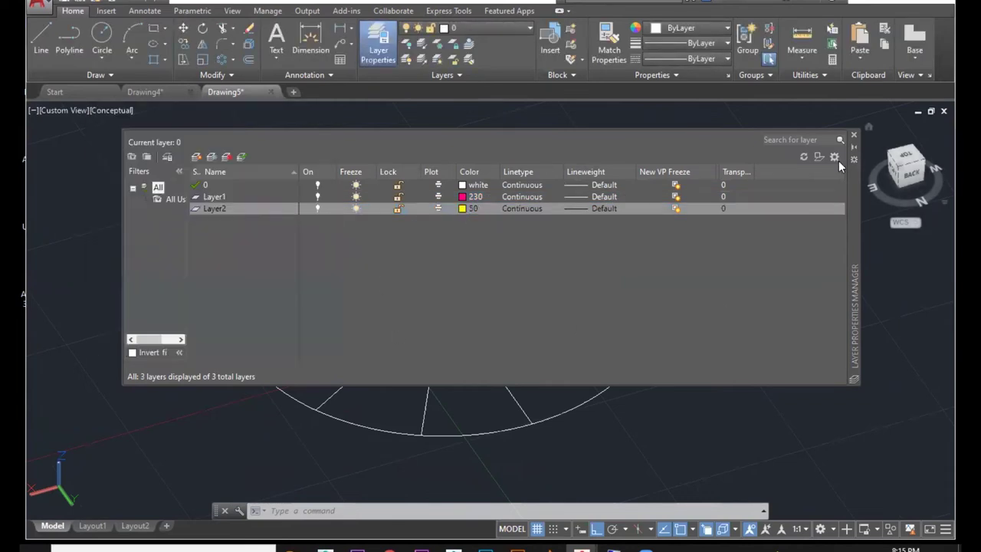
{"action": "left_click", "coordinate": [854, 136]}
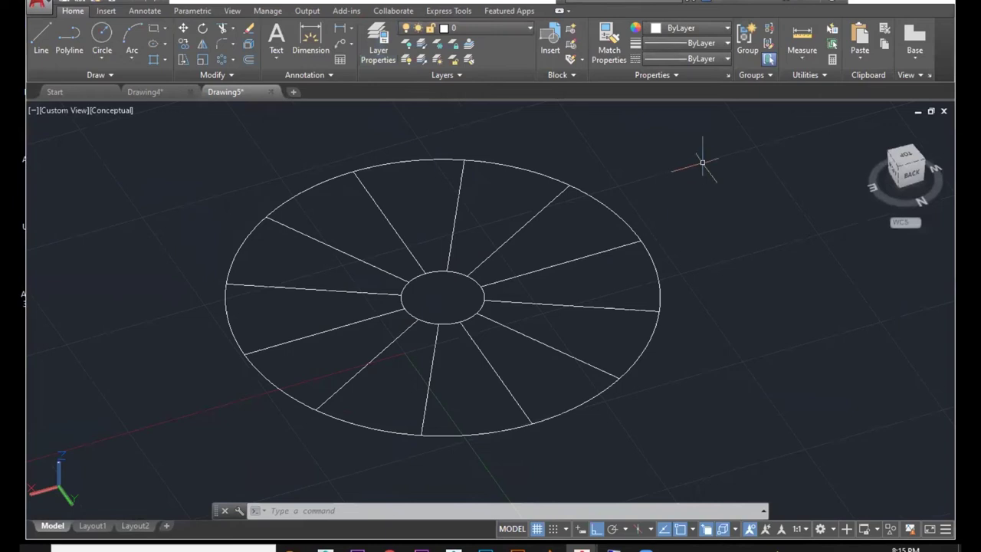
Move the circles and all radial lines of the plan onto Layer2.
{"action": "left_click", "coordinate": [675, 158]}
{"action": "left_click", "coordinate": [245, 412]}
{"action": "left_click", "coordinate": [493, 26]}
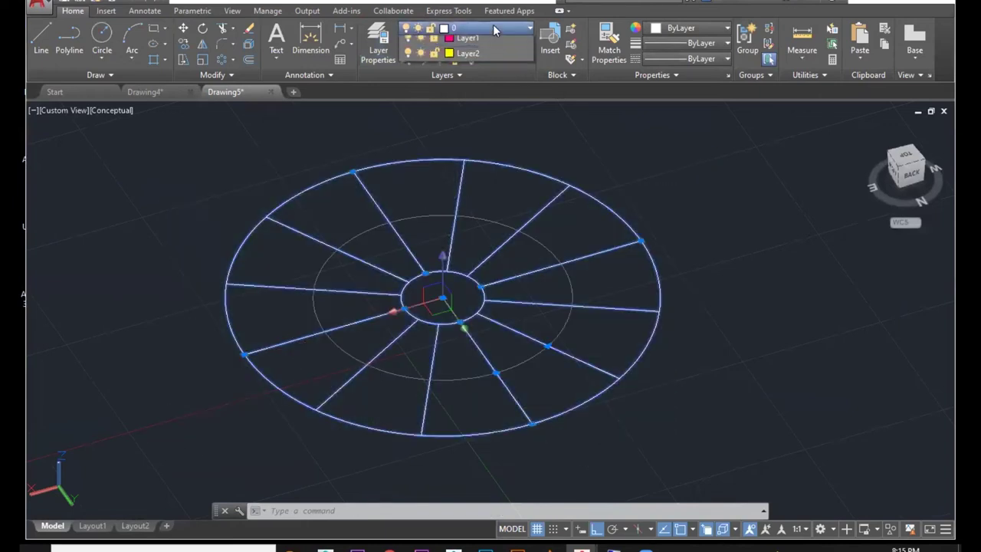
{"action": "left_click", "coordinate": [474, 70]}
{"action": "key", "text": "Escape"}
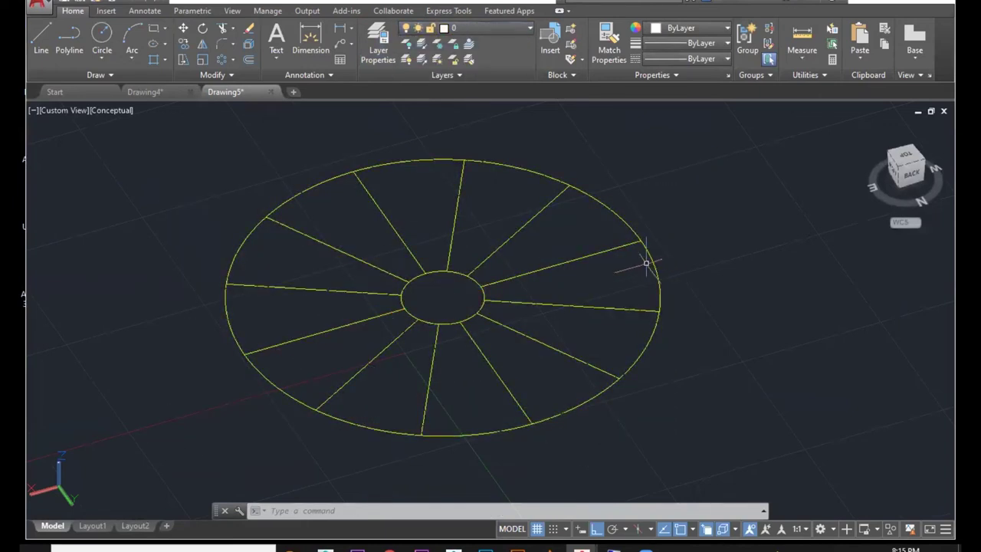
Toggle Layer2's visibility off and on several times to demonstrate hiding the plan, finishing with it turned on.
{"action": "left_click", "coordinate": [518, 30]}
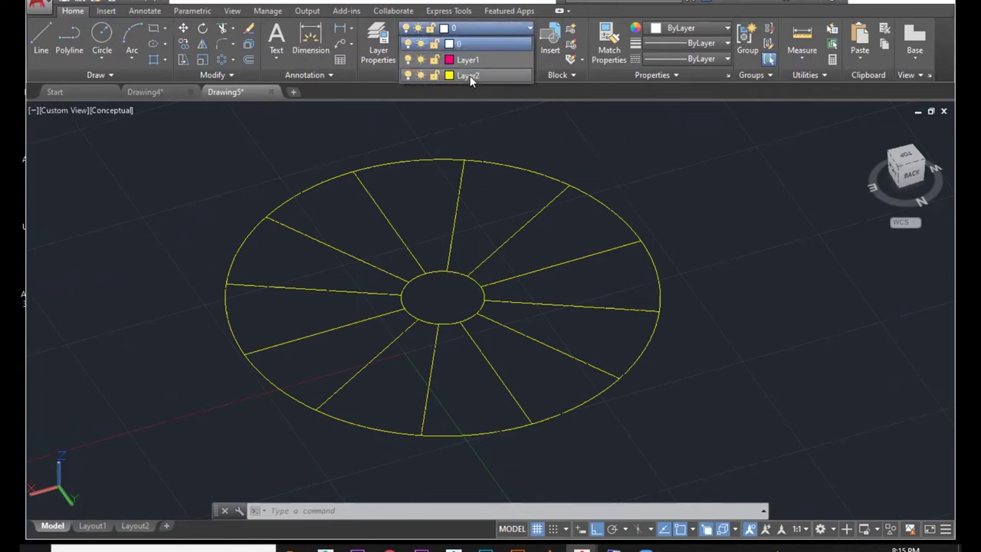
{"action": "left_click", "coordinate": [408, 75]}
{"action": "left_click", "coordinate": [409, 75]}
{"action": "left_click", "coordinate": [410, 75]}
{"action": "left_click", "coordinate": [409, 74]}
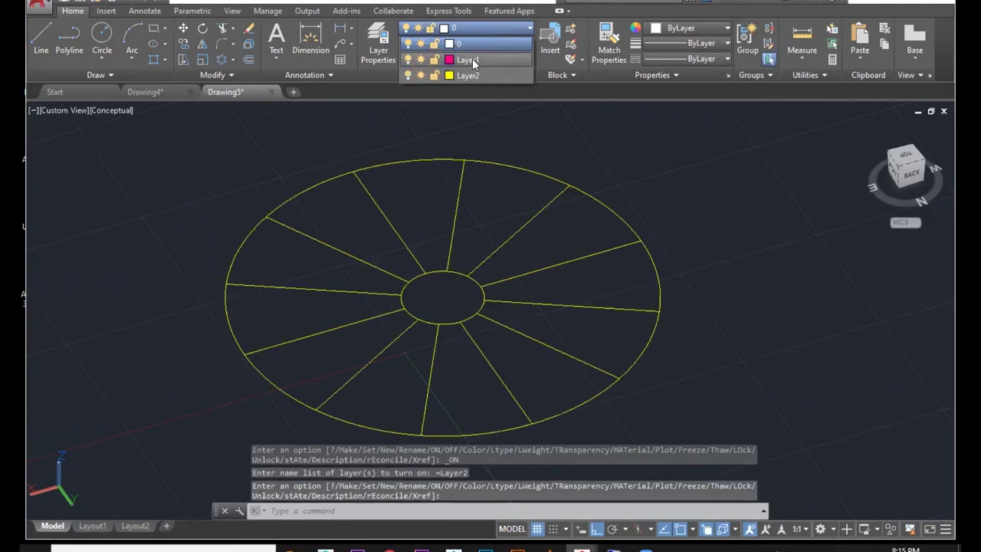
{"action": "left_click", "coordinate": [406, 73]}
{"action": "left_click", "coordinate": [406, 73]}
{"action": "left_click", "coordinate": [406, 73]}
{"action": "left_click", "coordinate": [406, 72]}
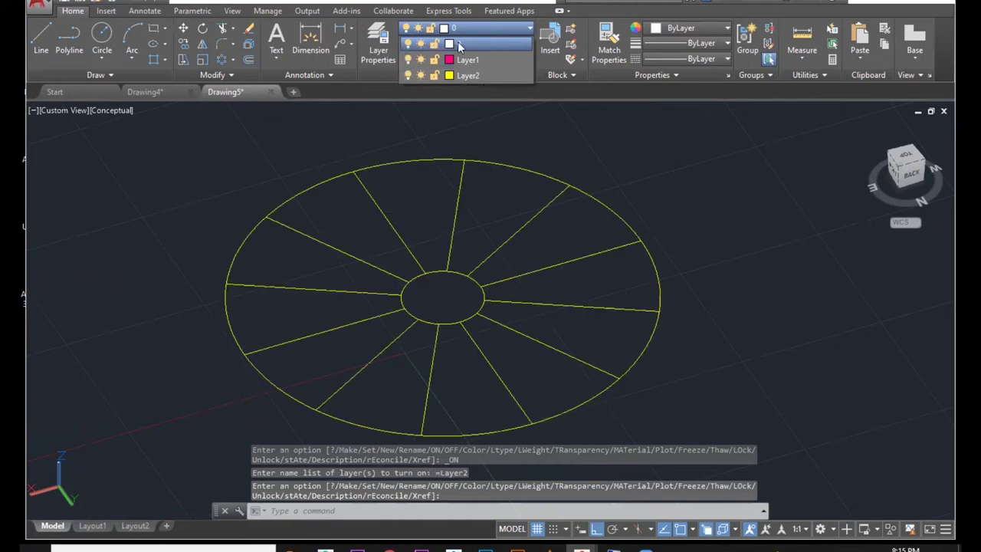
Make layer 0 current and create closed polyline boundaries from the 12 wedge-shaped sectors of the circular plan.
{"action": "left_click", "coordinate": [458, 43]}
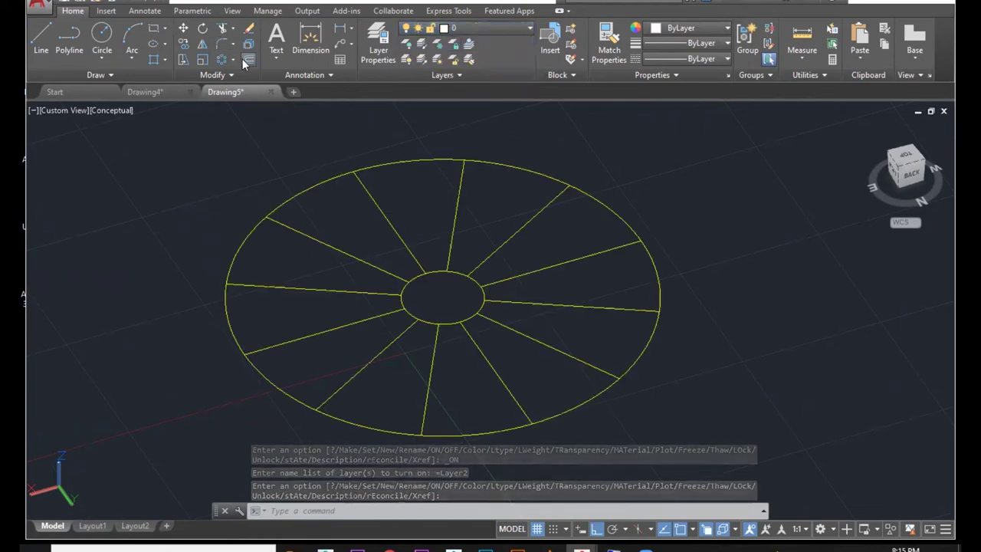
{"action": "left_click", "coordinate": [165, 61]}
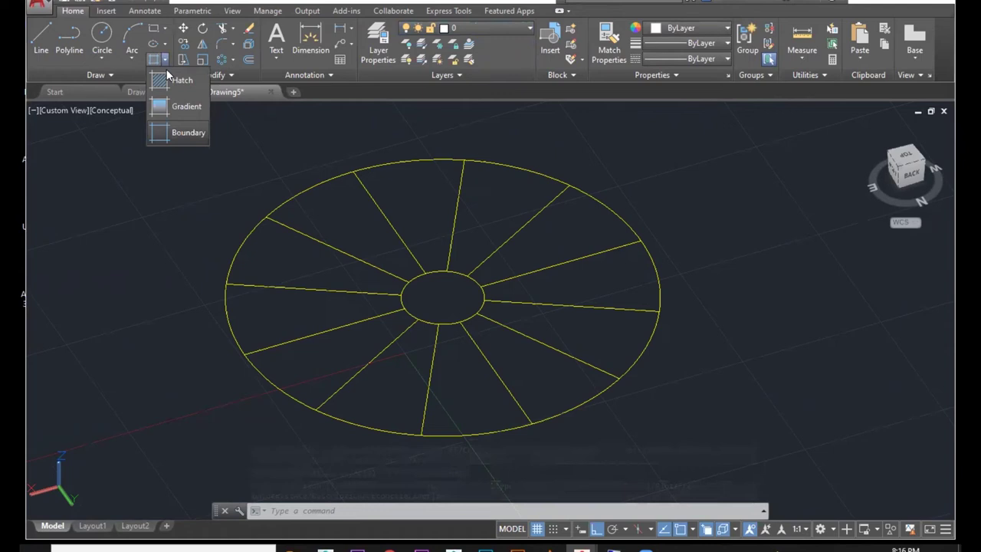
{"action": "left_click", "coordinate": [181, 134]}
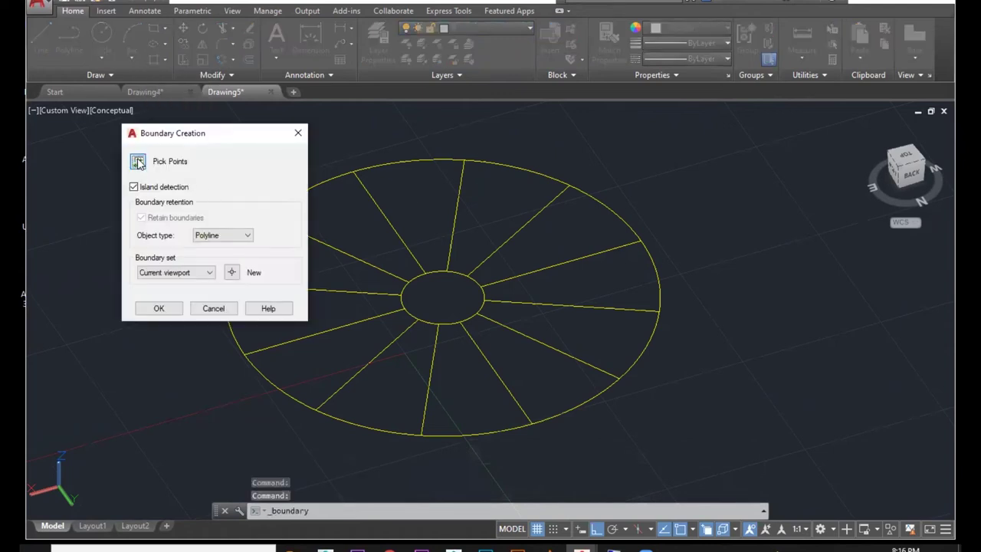
{"action": "left_click", "coordinate": [138, 162]}
{"action": "left_click", "coordinate": [565, 223]}
{"action": "left_click", "coordinate": [507, 201]}
{"action": "left_click", "coordinate": [424, 194]}
{"action": "left_click", "coordinate": [333, 212]}
{"action": "left_click", "coordinate": [310, 251]}
{"action": "left_click", "coordinate": [341, 318]}
{"action": "left_click", "coordinate": [342, 348]}
{"action": "left_click", "coordinate": [407, 372]}
{"action": "left_click", "coordinate": [449, 372]}
{"action": "left_click", "coordinate": [540, 364]}
{"action": "left_click", "coordinate": [595, 333]}
{"action": "left_click", "coordinate": [609, 295]}
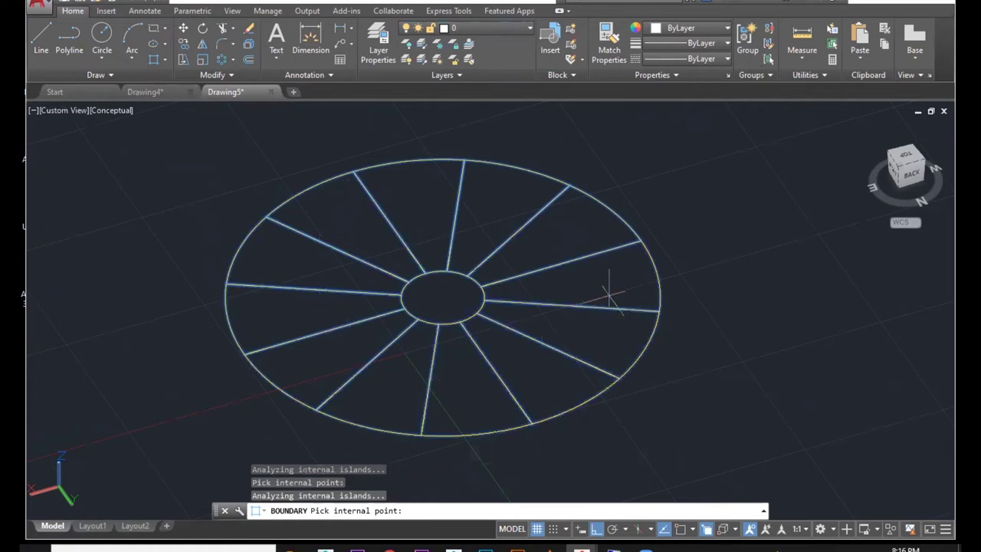
{"action": "key", "text": "Return"}
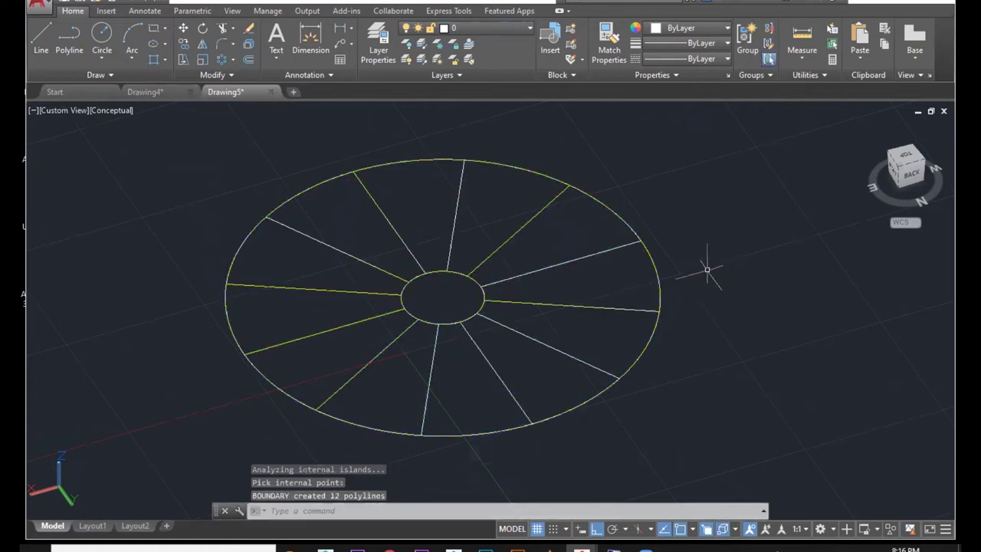
Turn off Layer2 to hide the original plan lines.
{"action": "left_click", "coordinate": [519, 29]}
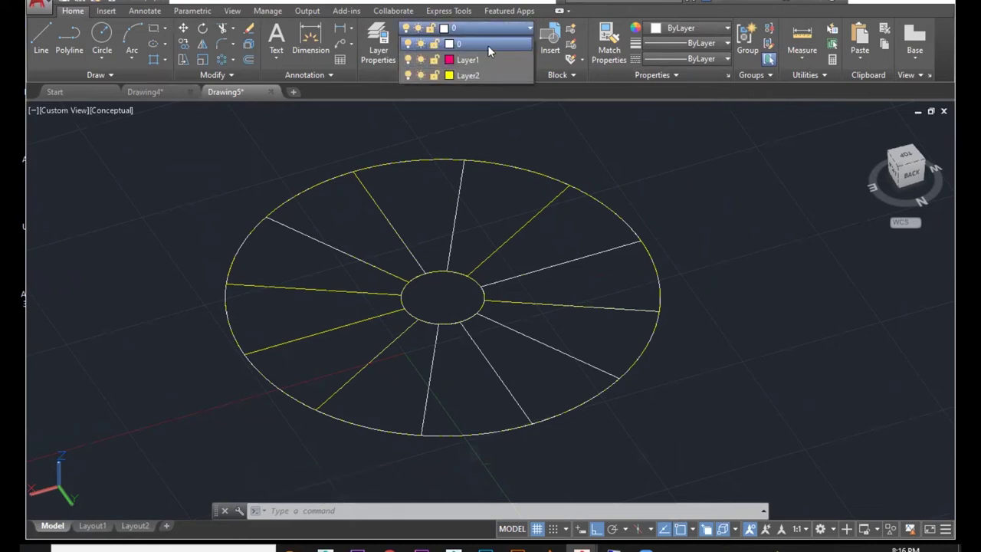
{"action": "left_click", "coordinate": [408, 75]}
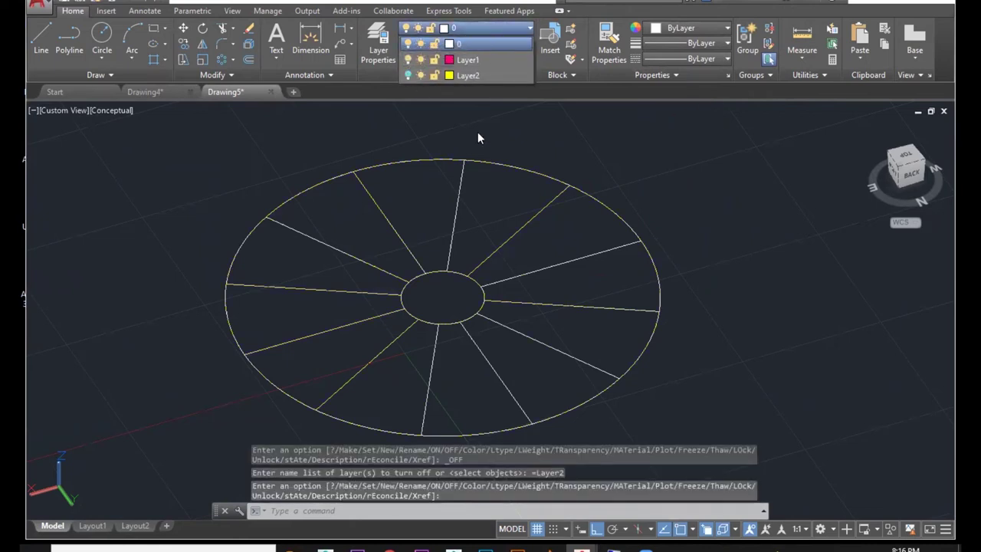
{"action": "left_click", "coordinate": [696, 184]}
{"action": "left_click", "coordinate": [595, 203]}
{"action": "left_click", "coordinate": [542, 198]}
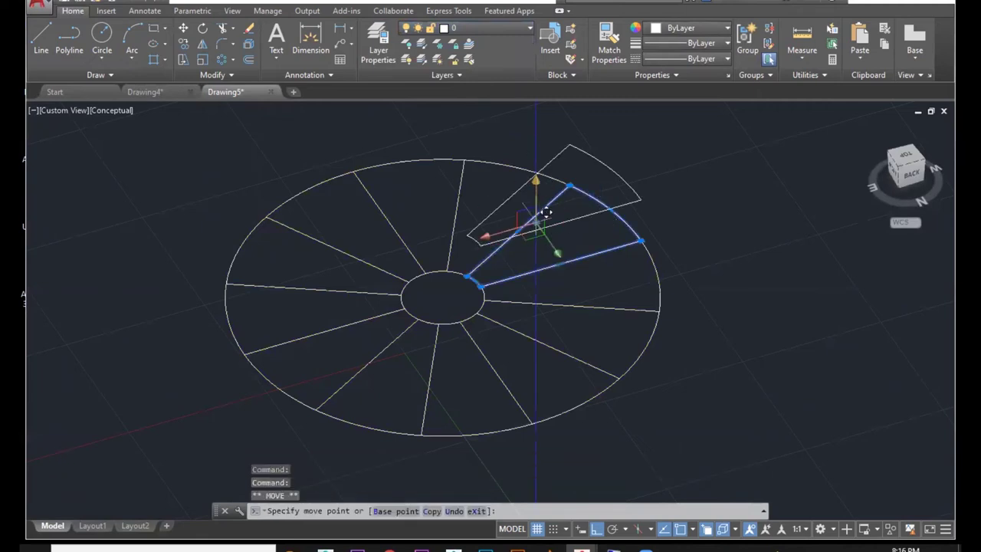
{"action": "key", "text": "Escape"}
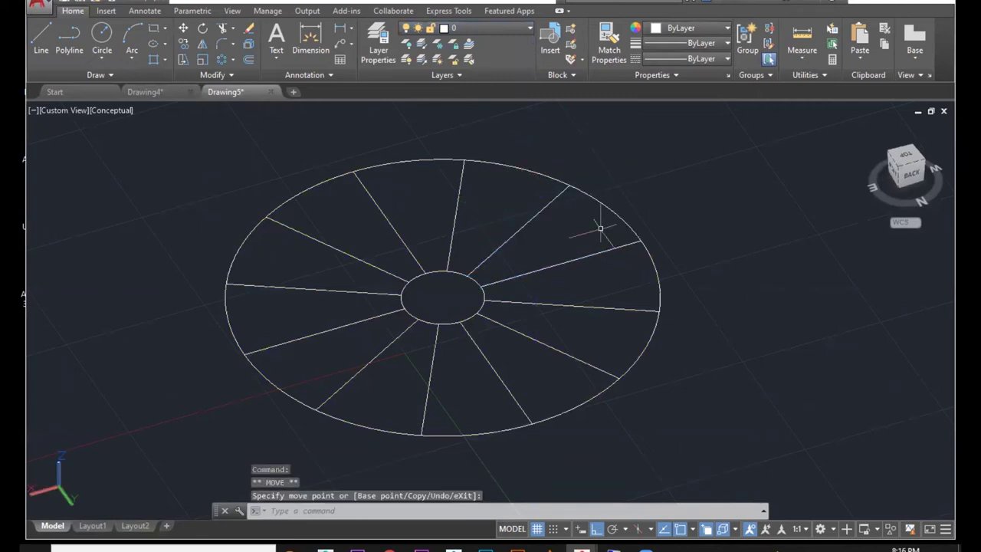
{"action": "key", "text": "Escape"}
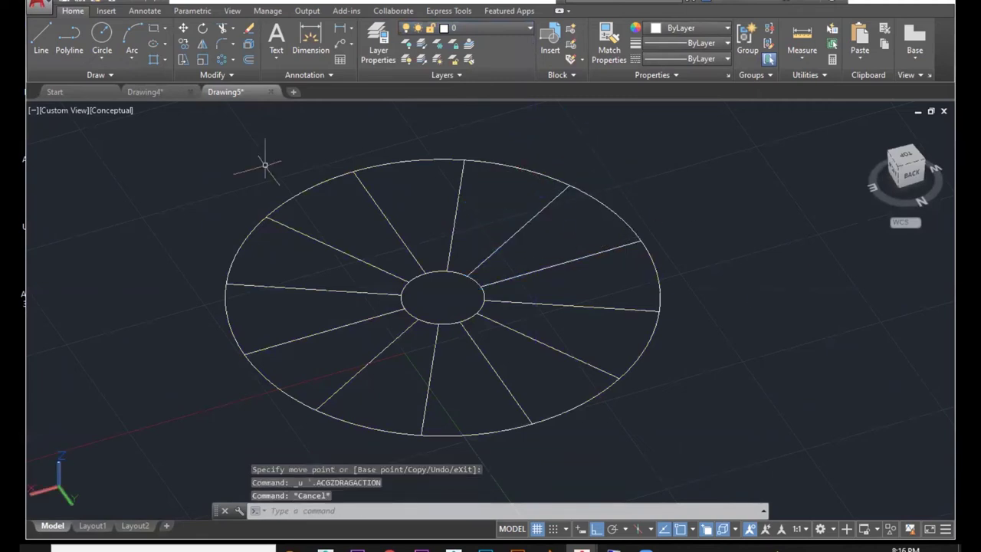
Draw a small circle inside one wedge, close to the plan's outer edge.
{"action": "left_click", "coordinate": [102, 38]}
{"action": "scroll", "coordinate": [567, 389], "scroll_direction": "up", "scroll_amount": 3}
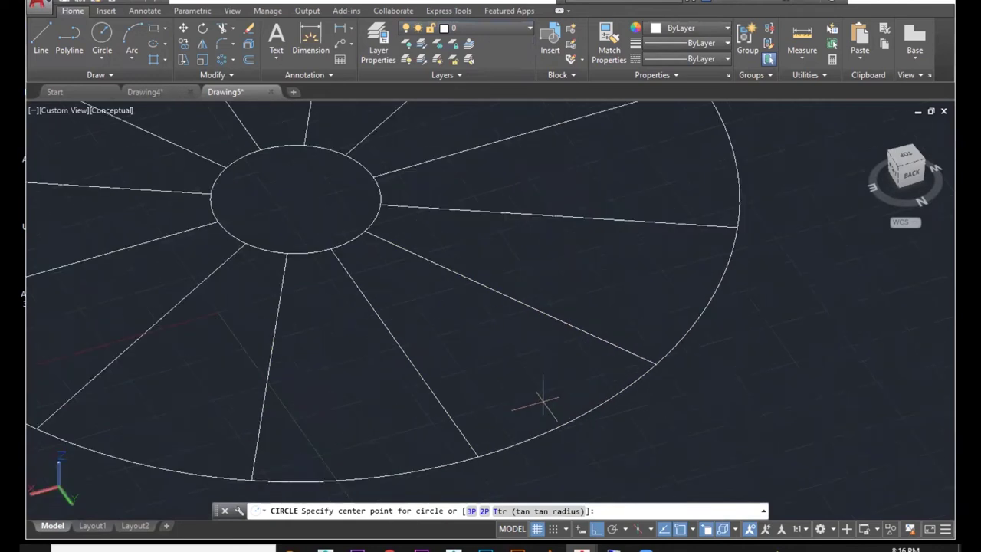
{"action": "left_click", "coordinate": [545, 403]}
{"action": "left_click", "coordinate": [553, 414]}
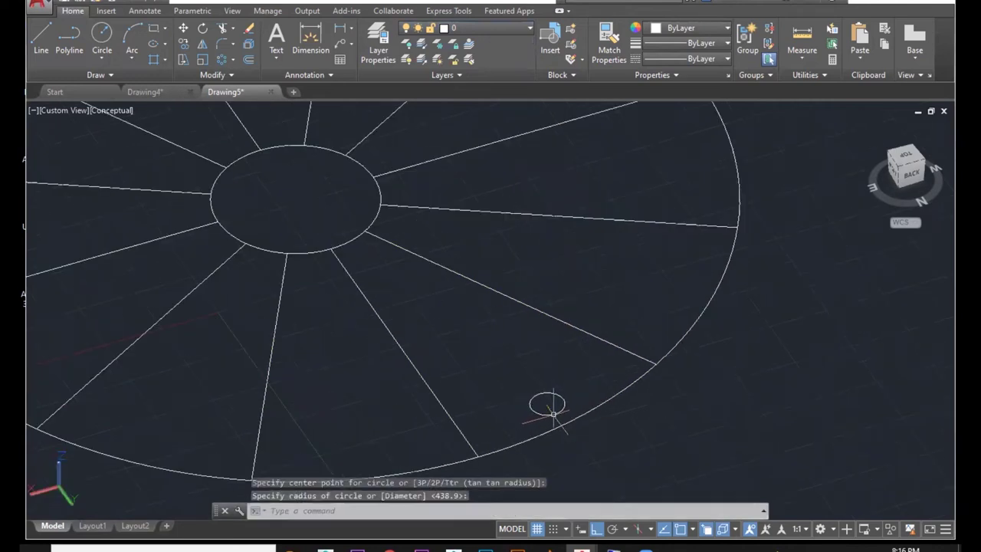
Polar array the small circle around the plan's center with 12 items over 360 degrees.
{"action": "scroll", "coordinate": [554, 414], "scroll_direction": "down", "scroll_amount": 2}
{"action": "left_click", "coordinate": [222, 60]}
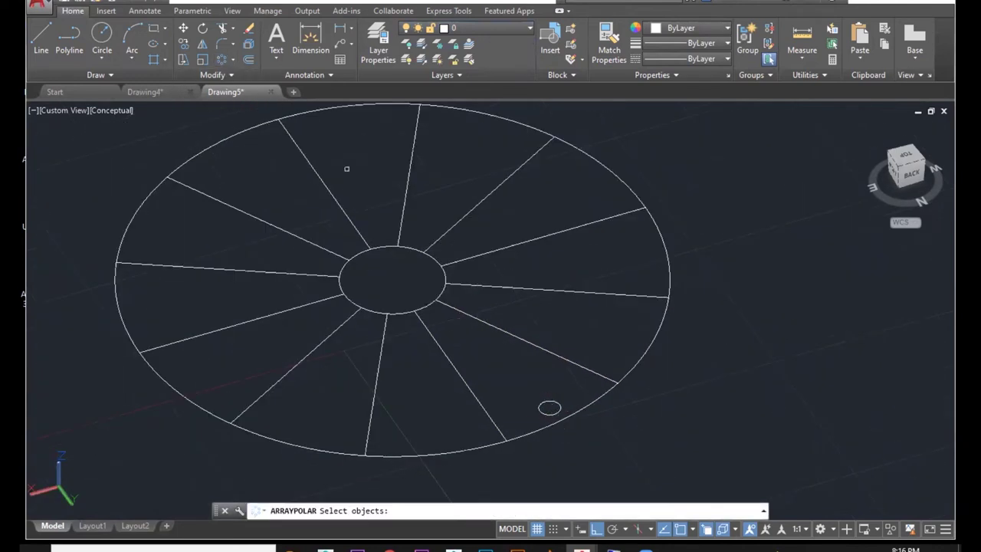
{"action": "left_click", "coordinate": [544, 403]}
{"action": "key", "text": "Return"}
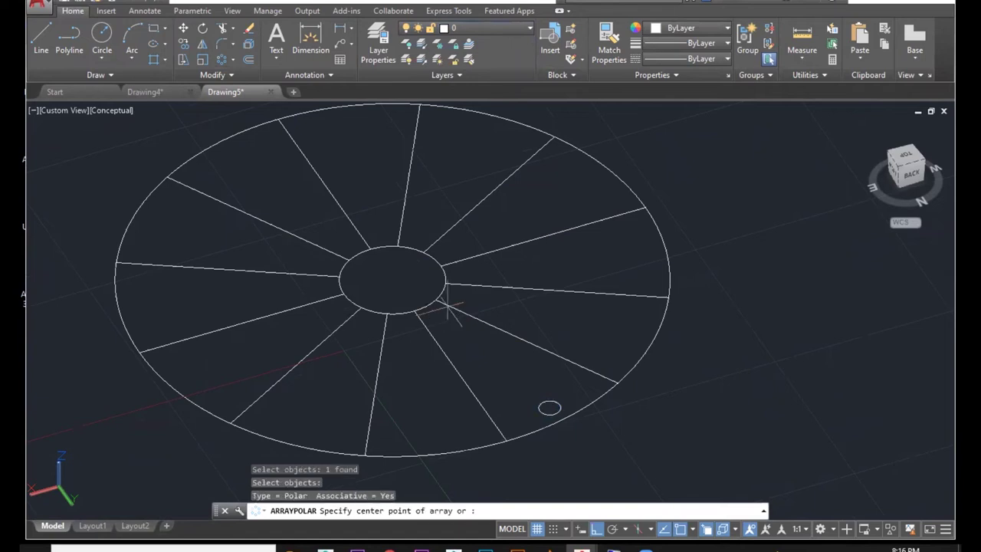
{"action": "left_click", "coordinate": [392, 281]}
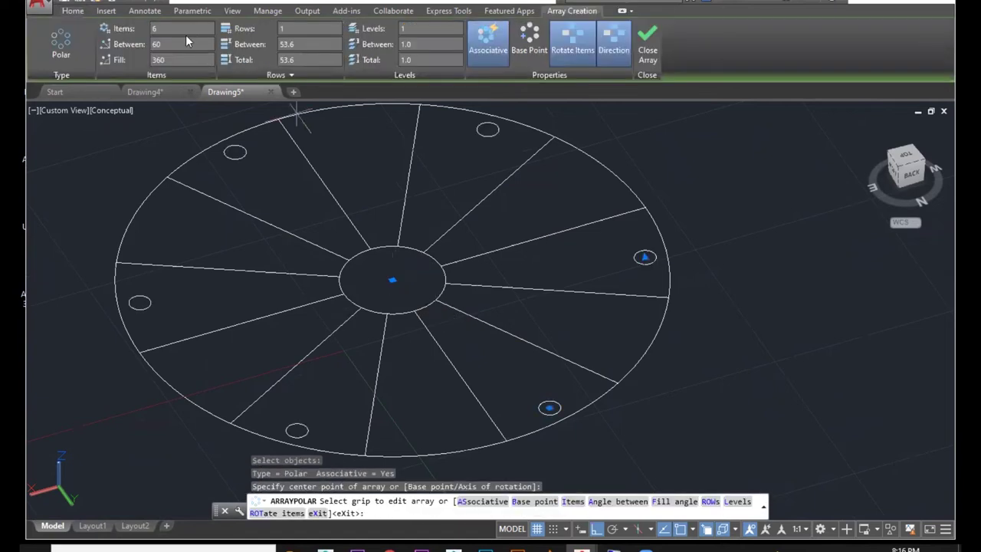
{"action": "key", "text": "Return"}
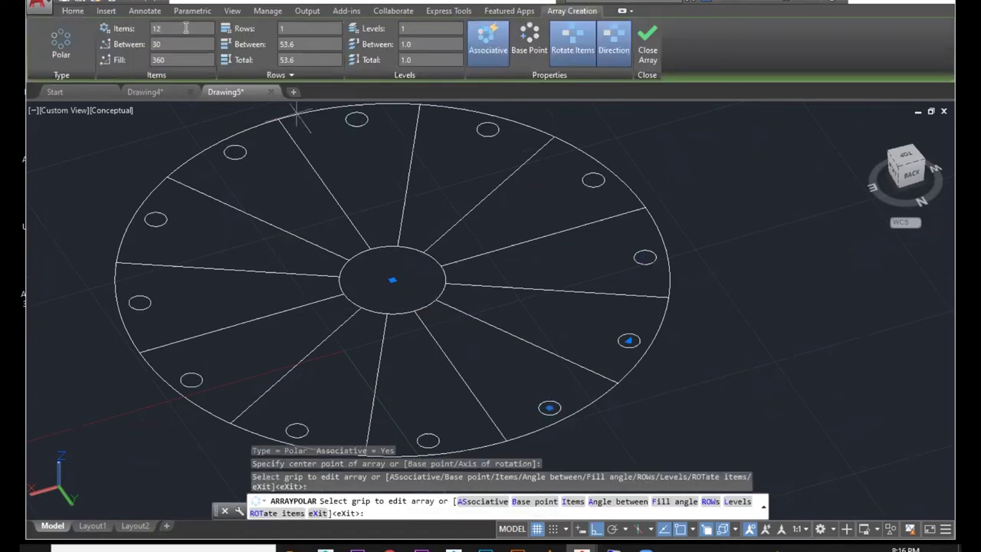
{"action": "key", "text": "Return"}
{"action": "key", "text": "Return"}
{"action": "key", "text": "Escape"}
Explode the polar array into individual circles and check that they can be selected separately.
{"action": "scroll", "coordinate": [376, 158], "scroll_direction": "down", "scroll_amount": 2}
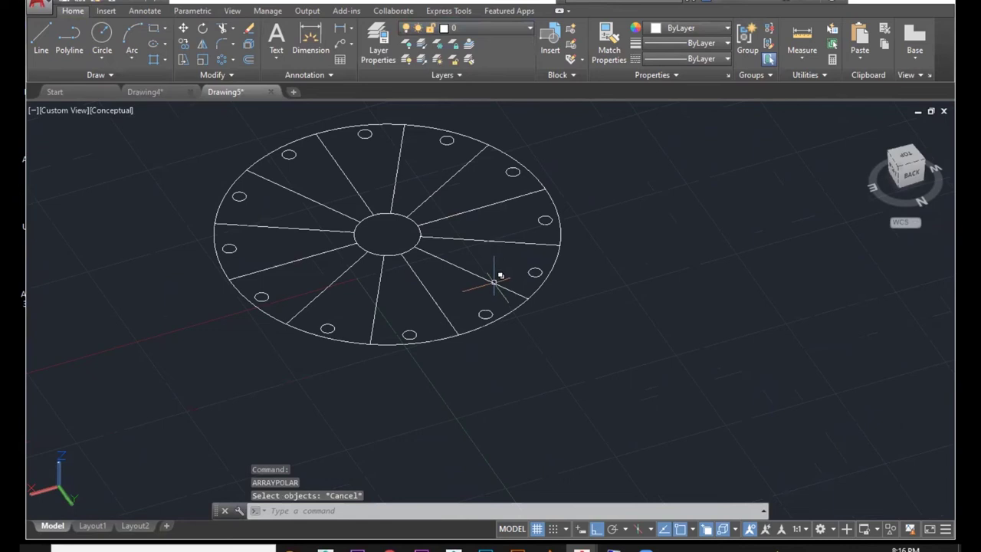
{"action": "middle_click_drag", "start_coordinate": [493, 282], "coordinate": [482, 359]}
{"action": "left_click", "coordinate": [507, 252]}
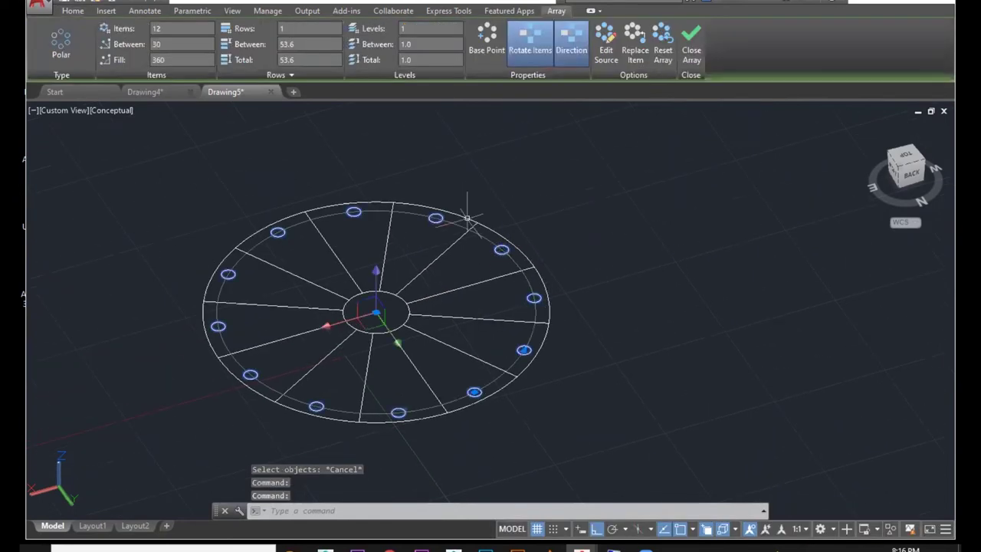
{"action": "left_click", "coordinate": [71, 12]}
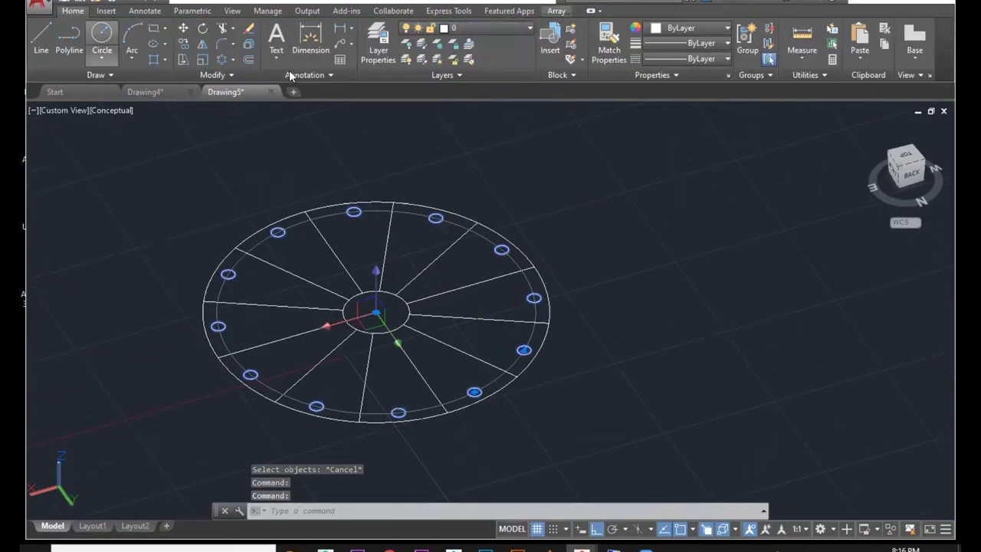
{"action": "left_click", "coordinate": [248, 47]}
{"action": "key", "text": "Escape"}
{"action": "left_click", "coordinate": [439, 223]}
{"action": "left_click", "coordinate": [426, 215]}
{"action": "left_click", "coordinate": [355, 212]}
{"action": "left_click", "coordinate": [345, 206]}
{"action": "key", "text": "Escape"}
{"action": "left_click", "coordinate": [278, 231]}
{"action": "key", "text": "Escape"}
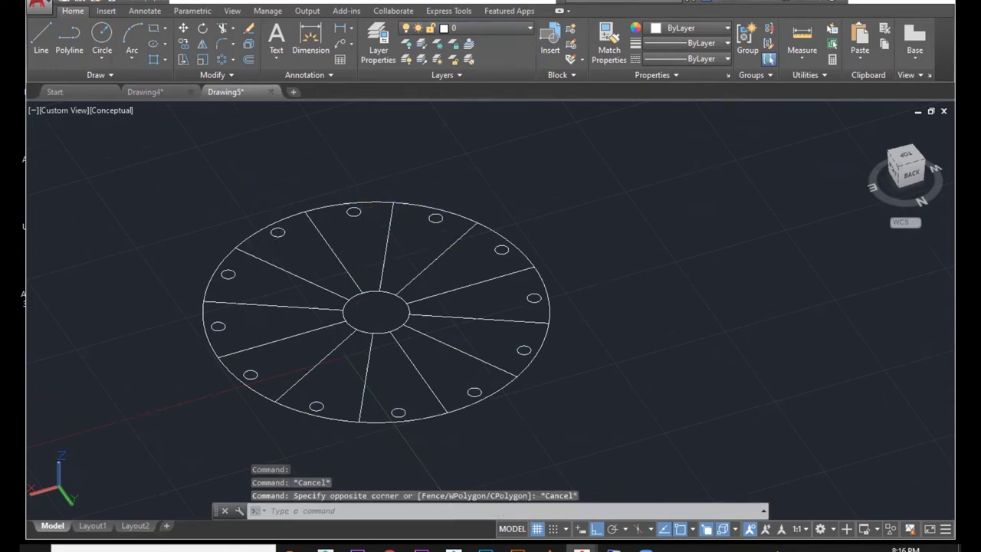
Switch the workspace to 3D Basics.
{"action": "middle_click_drag", "start_coordinate": [565, 231], "coordinate": [572, 219]}
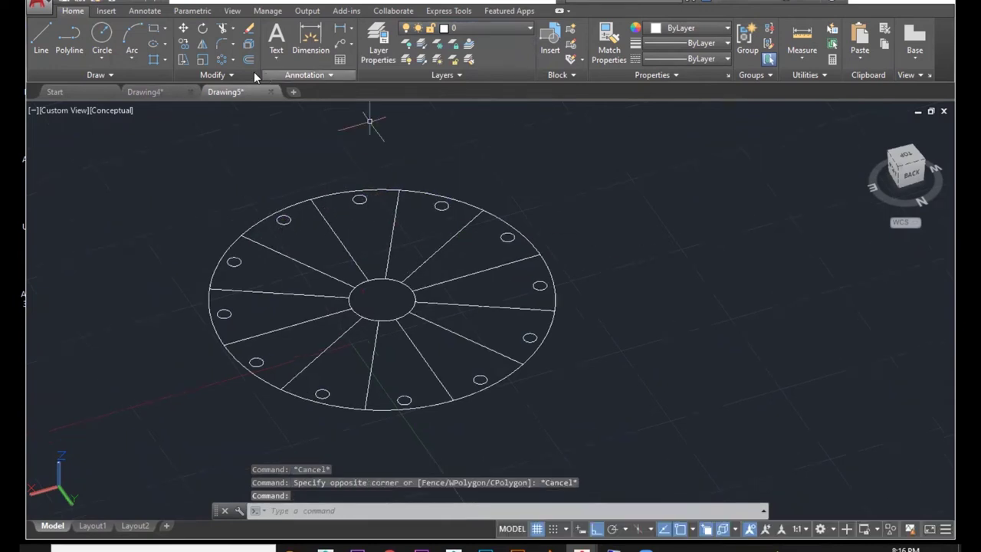
{"action": "left_click", "coordinate": [833, 529]}
{"action": "left_click", "coordinate": [836, 431]}
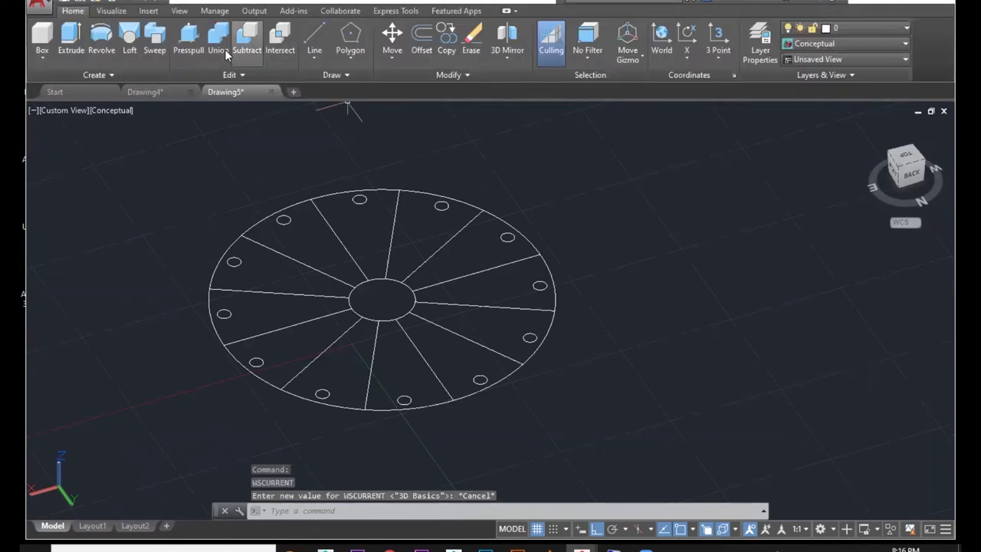
Extrude all 12 small circles upward into vertical posts.
{"action": "left_click", "coordinate": [77, 51]}
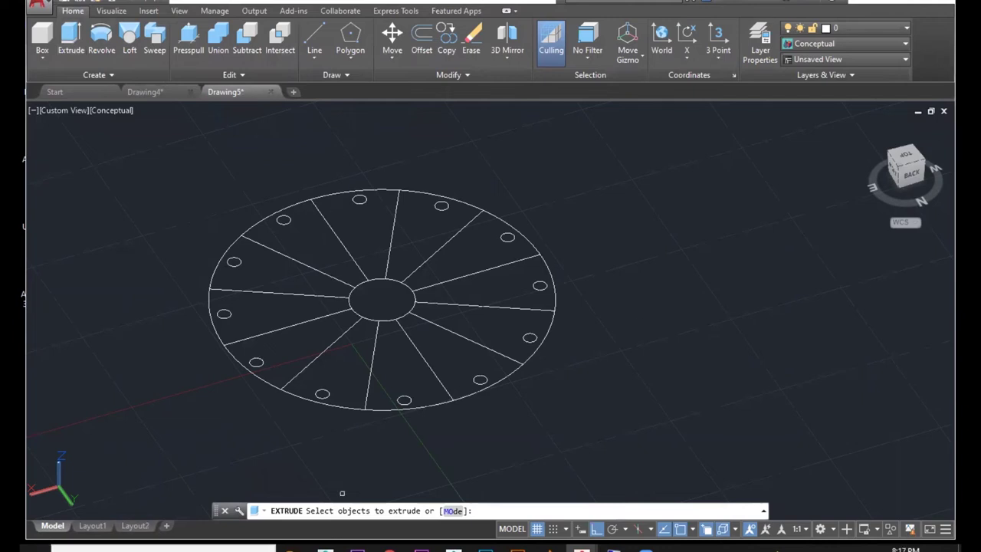
{"action": "left_click", "coordinate": [406, 397]}
{"action": "left_click", "coordinate": [480, 371]}
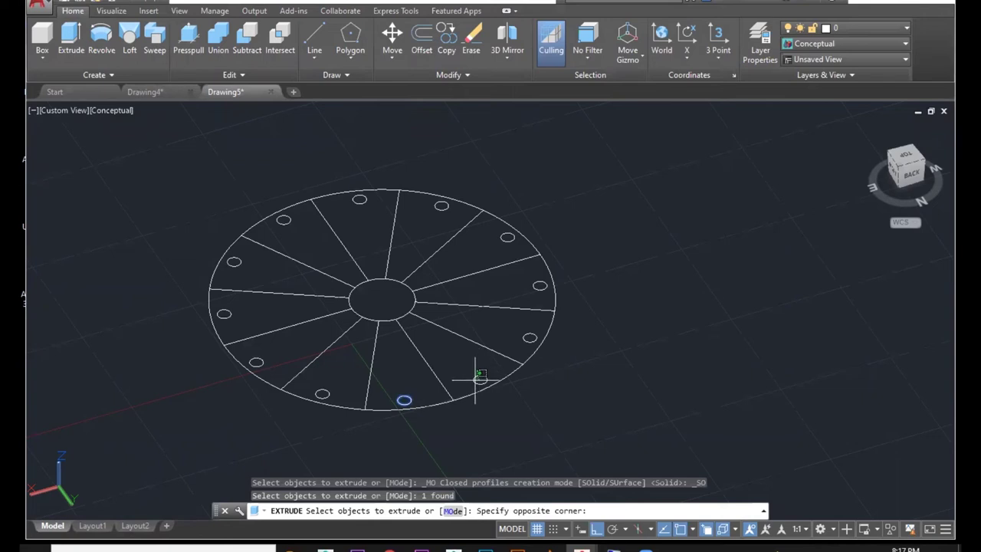
{"action": "left_click", "coordinate": [475, 384]}
{"action": "left_click", "coordinate": [530, 337]}
{"action": "left_click", "coordinate": [530, 337]}
{"action": "left_click", "coordinate": [540, 280]}
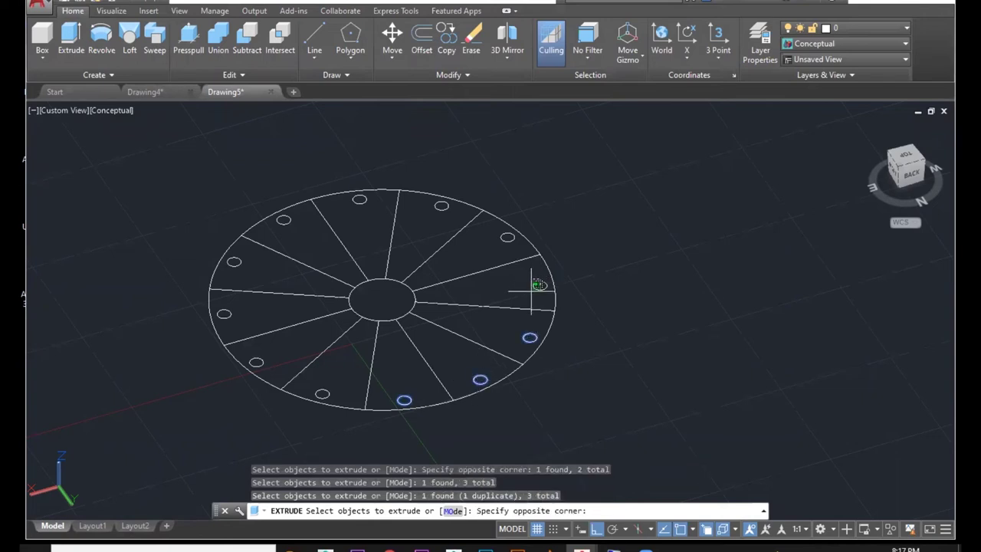
{"action": "left_click", "coordinate": [533, 287]}
{"action": "left_click", "coordinate": [506, 240]}
{"action": "left_click", "coordinate": [464, 235]}
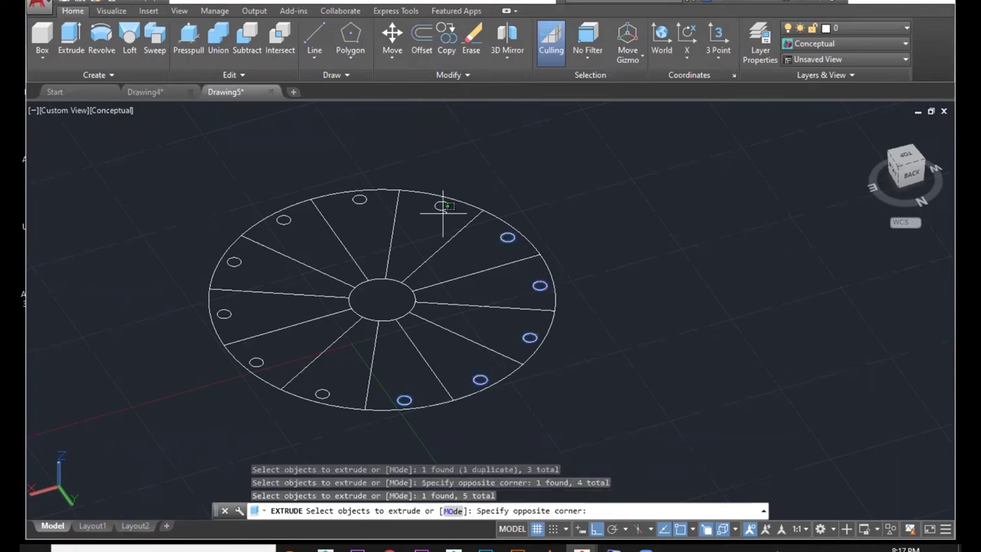
{"action": "left_click", "coordinate": [439, 204]}
{"action": "left_click", "coordinate": [366, 198]}
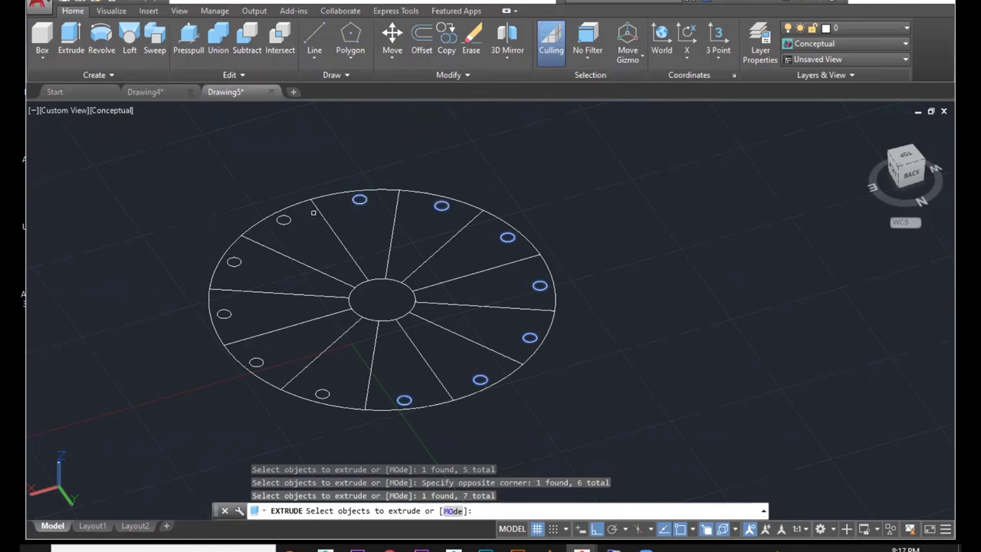
{"action": "left_click", "coordinate": [284, 220]}
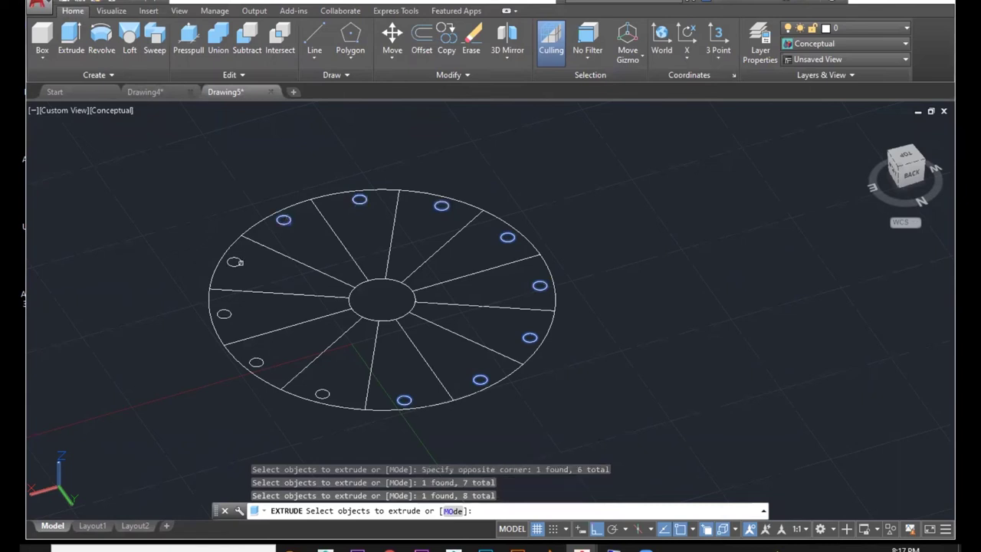
{"action": "left_click", "coordinate": [235, 262]}
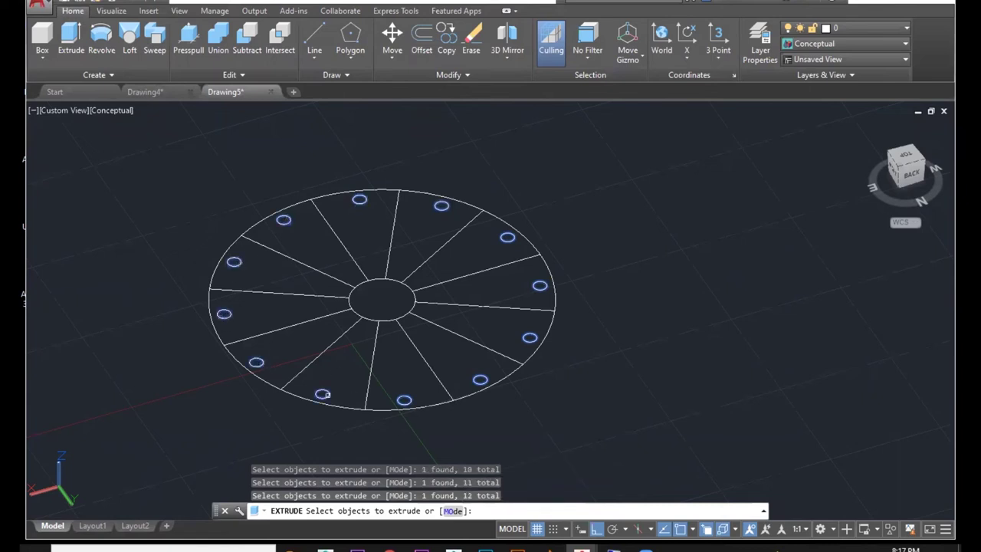
{"action": "key", "text": "Return"}
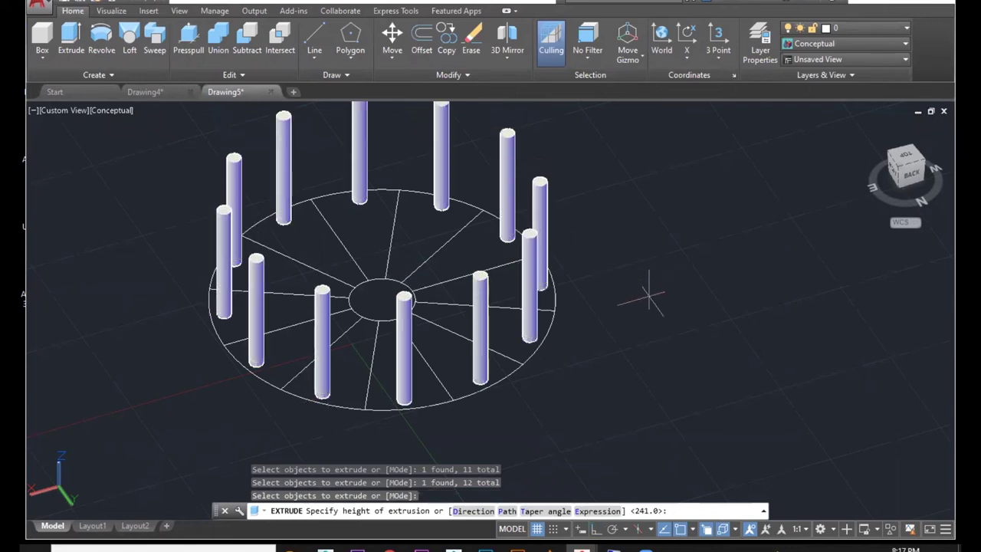
Extrude all 12 wedge segments of the circular plan downward into thick treads beneath the posts.
{"action": "mouse_move", "coordinate": [596, 340]}
{"action": "middle_mouse_down", "text": "shift"}
{"action": "mouse_move", "coordinate": [591, 266]}
{"action": "mouse_move", "coordinate": [586, 351]}
{"action": "middle_mouse_up", "text": "shift"}
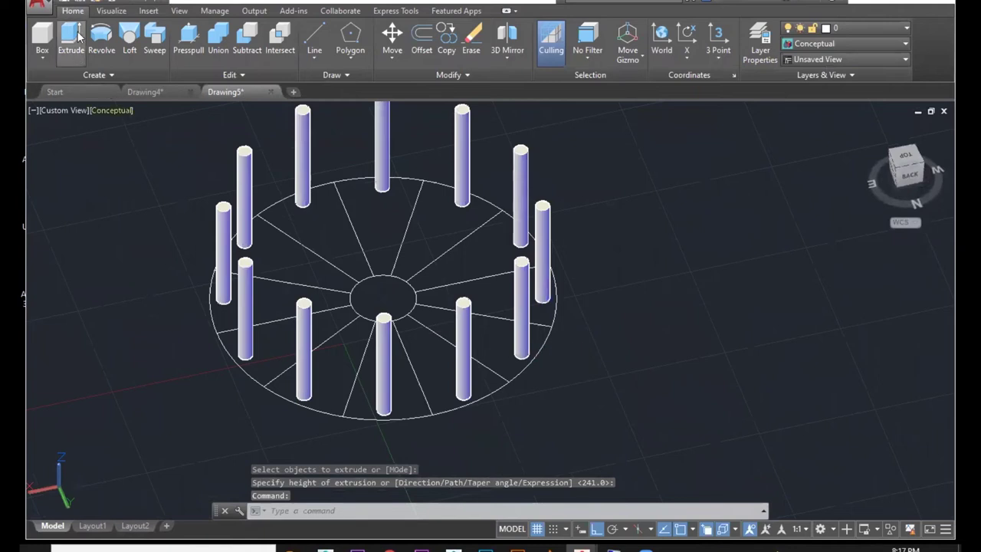
{"action": "middle_click_drag", "start_coordinate": [688, 192], "coordinate": [688, 199]}
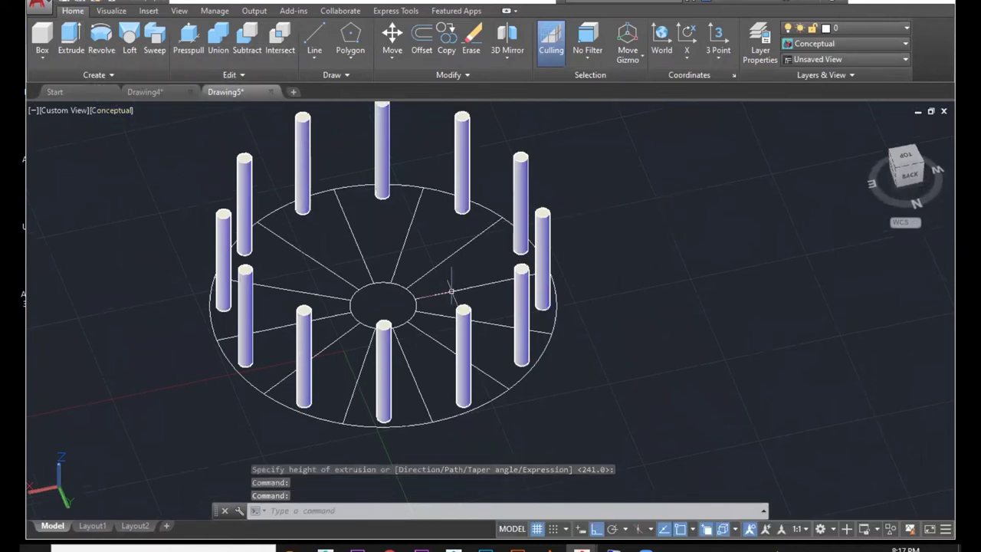
{"action": "middle_click_drag", "start_coordinate": [646, 230], "coordinate": [582, 255], "text": "shift"}
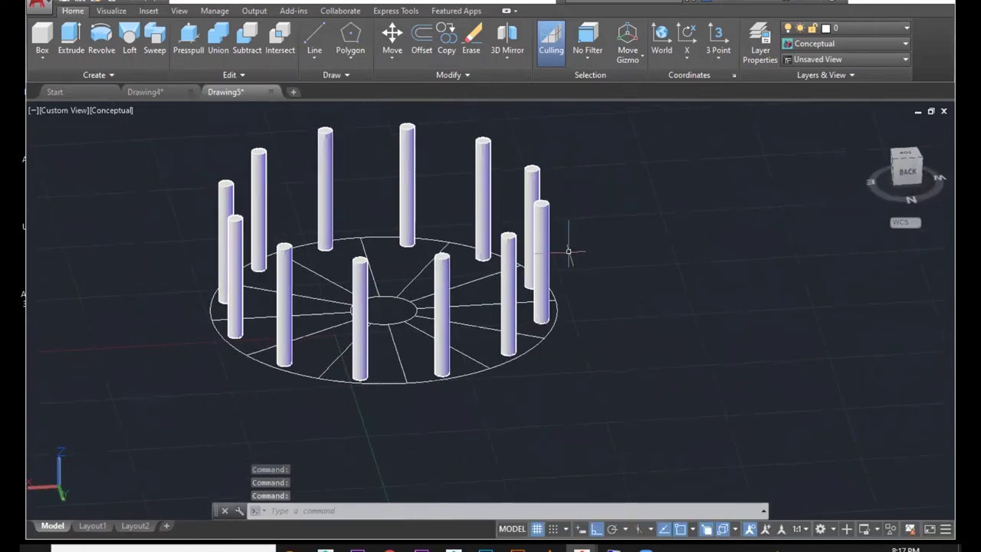
{"action": "middle_click_drag", "start_coordinate": [646, 244], "coordinate": [646, 281], "text": "shift"}
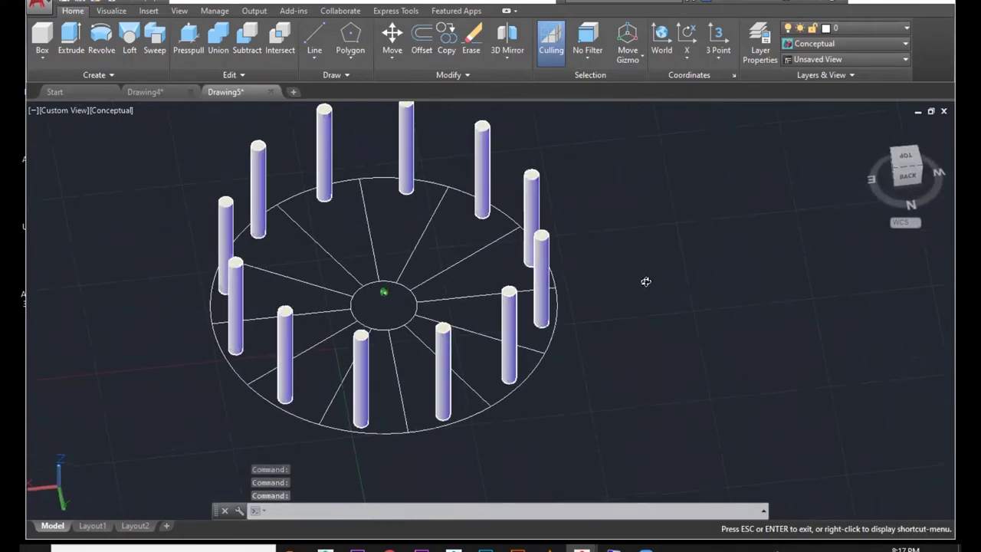
{"action": "left_click", "coordinate": [66, 40]}
{"action": "middle_click_drag", "start_coordinate": [443, 241], "coordinate": [425, 288], "text": "shift"}
{"action": "left_click", "coordinate": [464, 215]}
{"action": "left_click", "coordinate": [327, 341]}
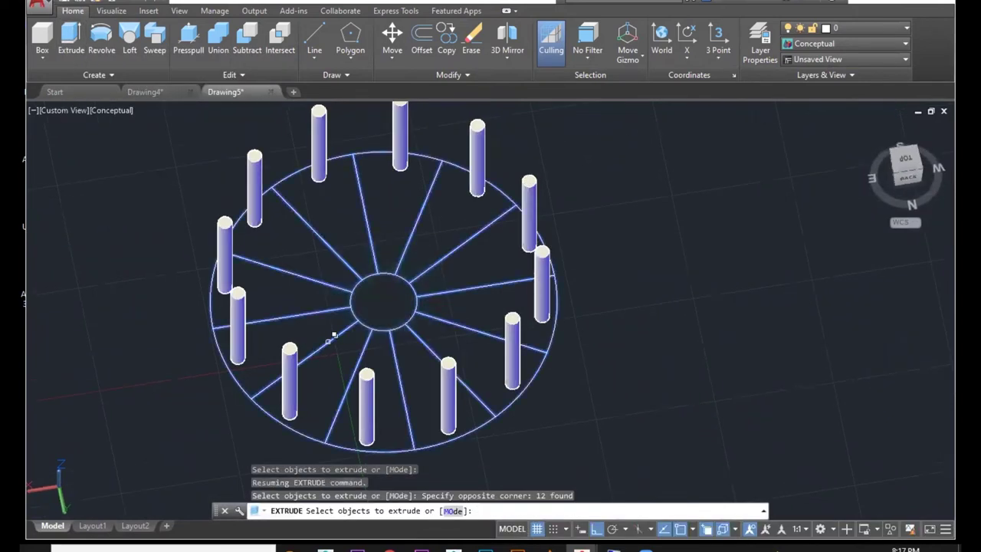
{"action": "key", "text": "Return"}
{"action": "middle_click_drag", "start_coordinate": [683, 294], "coordinate": [657, 281], "text": "shift"}
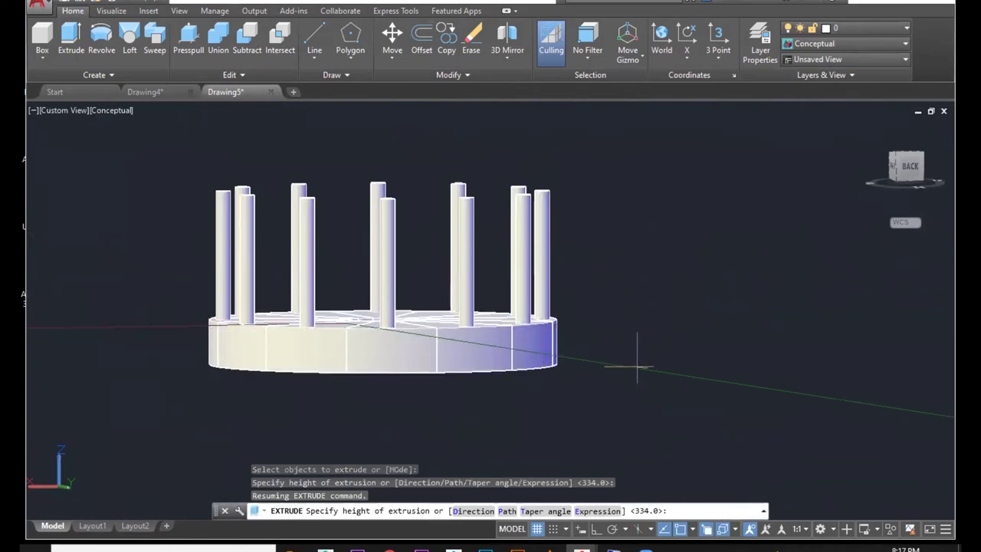
{"action": "middle_click_drag", "start_coordinate": [637, 366], "coordinate": [625, 349], "text": "shift"}
{"action": "key", "text": "Escape"}
{"action": "key", "text": "Escape"}
{"action": "key", "text": "Escape"}
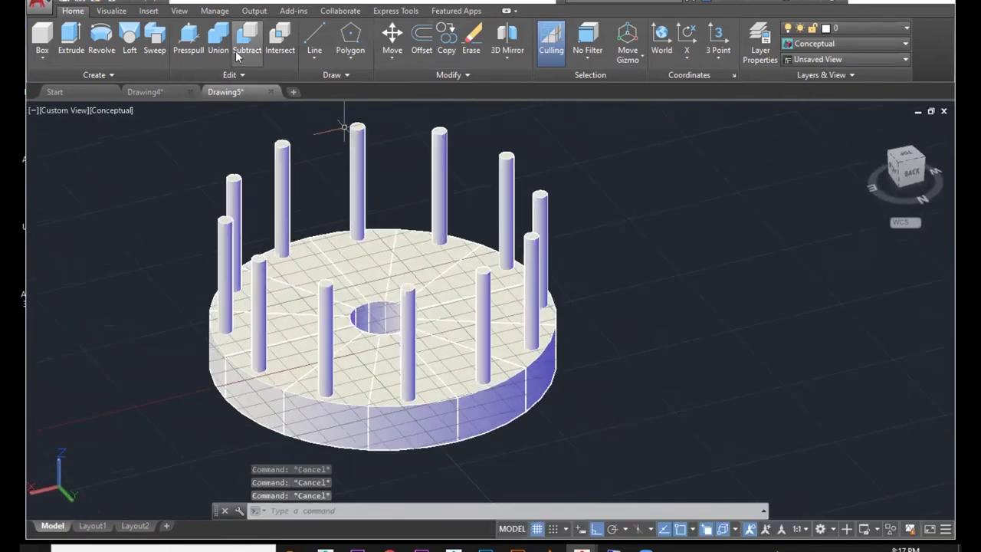
Move one wedge tread and its post straight up by one tread thickness, from its lower outer corner to its upper one.
{"action": "left_click", "coordinate": [392, 38]}
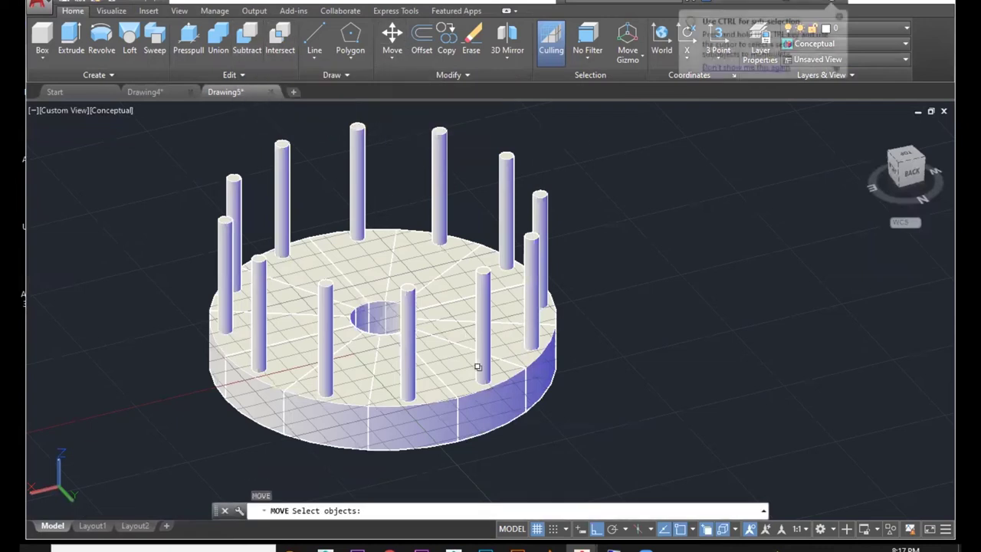
{"action": "left_click", "coordinate": [471, 418]}
{"action": "left_click", "coordinate": [483, 360]}
{"action": "scroll", "coordinate": [287, 418], "scroll_direction": "up", "scroll_amount": 3}
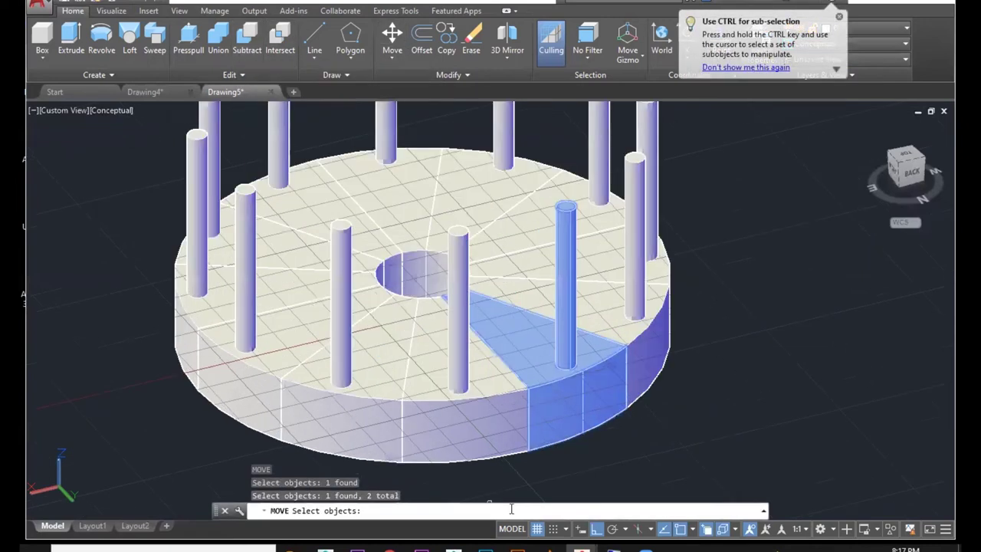
{"action": "key", "text": "Return"}
{"action": "left_click", "coordinate": [529, 451]}
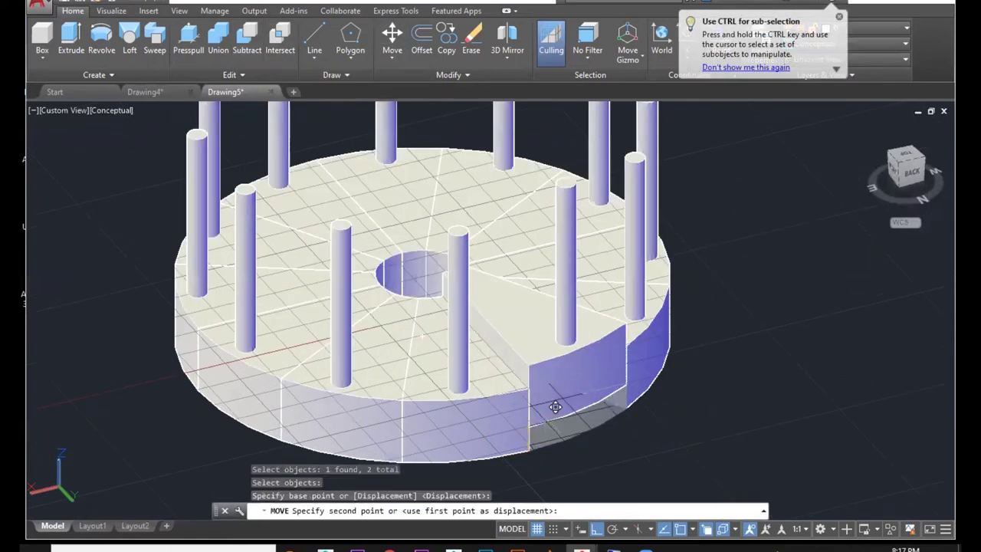
{"action": "left_click", "coordinate": [528, 390]}
Move the neighbouring second tread and its post up so its lower corner meets the top corner of the first raised tread.
{"action": "middle_click_drag", "start_coordinate": [602, 409], "coordinate": [525, 426]}
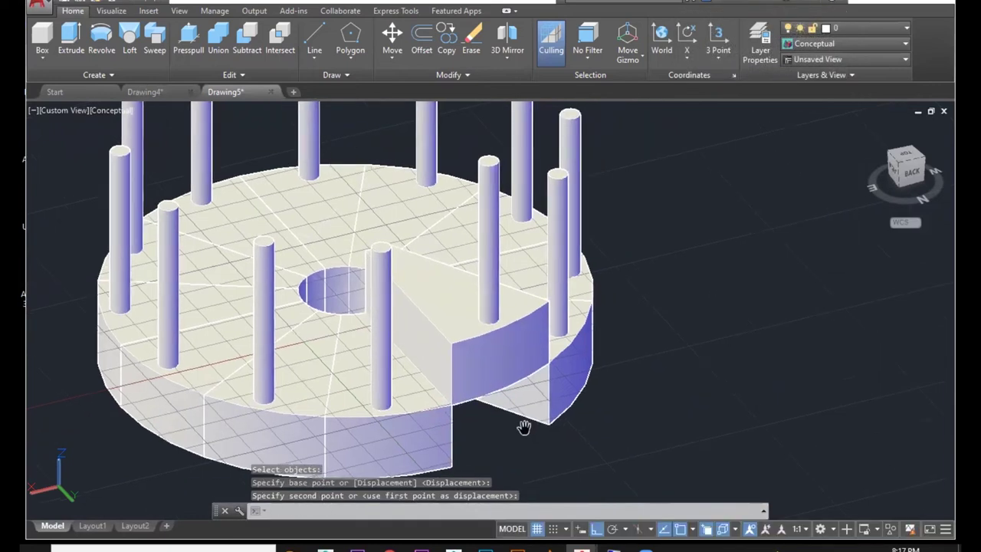
{"action": "type", "text": "m"}
{"action": "key", "text": "Return"}
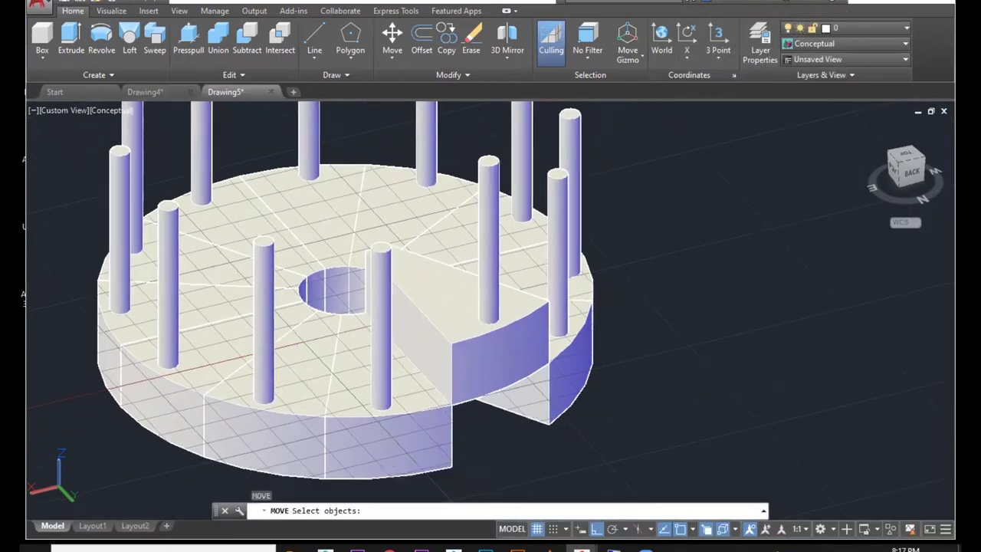
{"action": "left_click", "coordinate": [561, 382]}
{"action": "left_click", "coordinate": [564, 315]}
{"action": "key", "text": "Return"}
{"action": "left_click", "coordinate": [549, 423]}
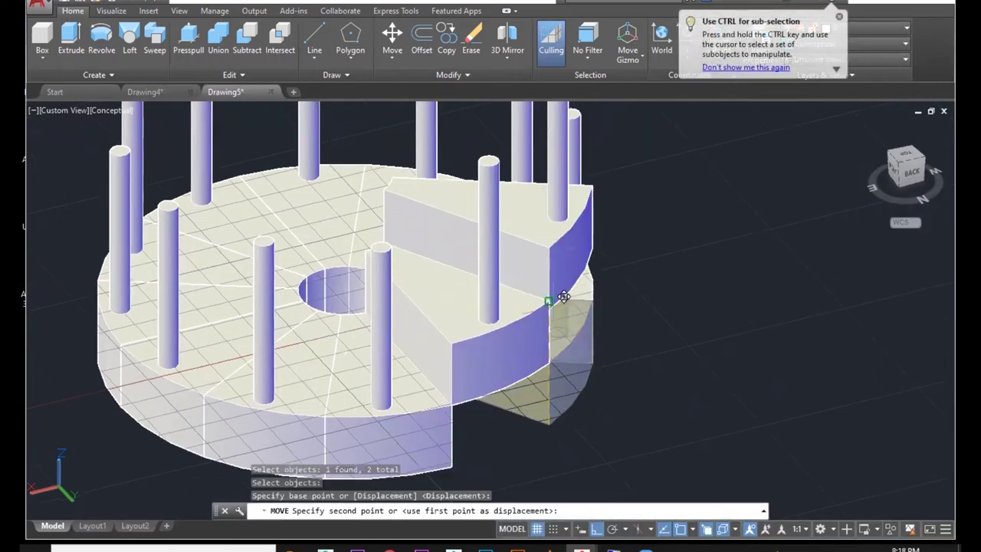
{"action": "left_click", "coordinate": [577, 368]}
Raise the third tread with its post so its lower outer corner sits on the second raised tread's top corner.
{"action": "middle_click_drag", "start_coordinate": [576, 368], "coordinate": [491, 368], "text": "shift"}
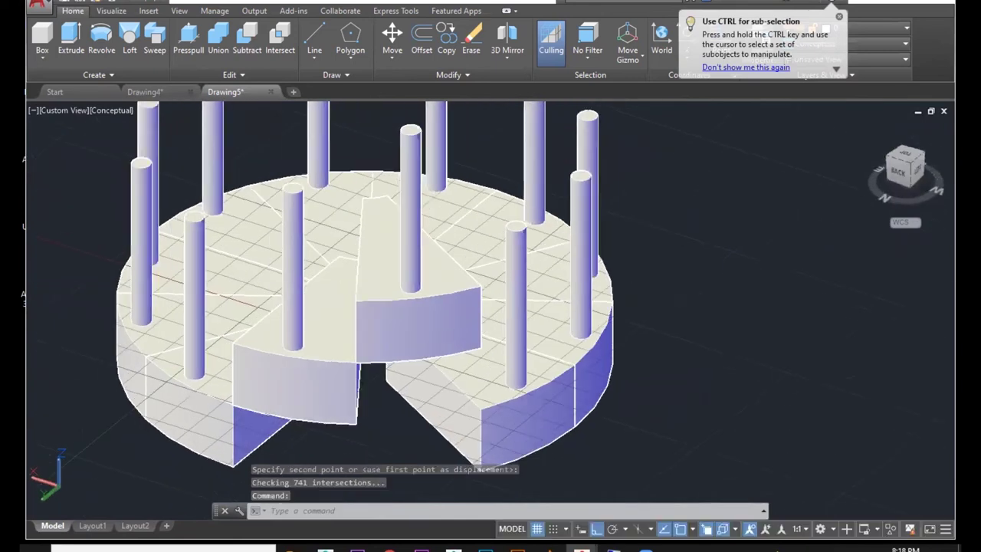
{"action": "type", "text": "m"}
{"action": "key", "text": "Return"}
{"action": "left_click", "coordinate": [515, 412]}
{"action": "left_click", "coordinate": [519, 370]}
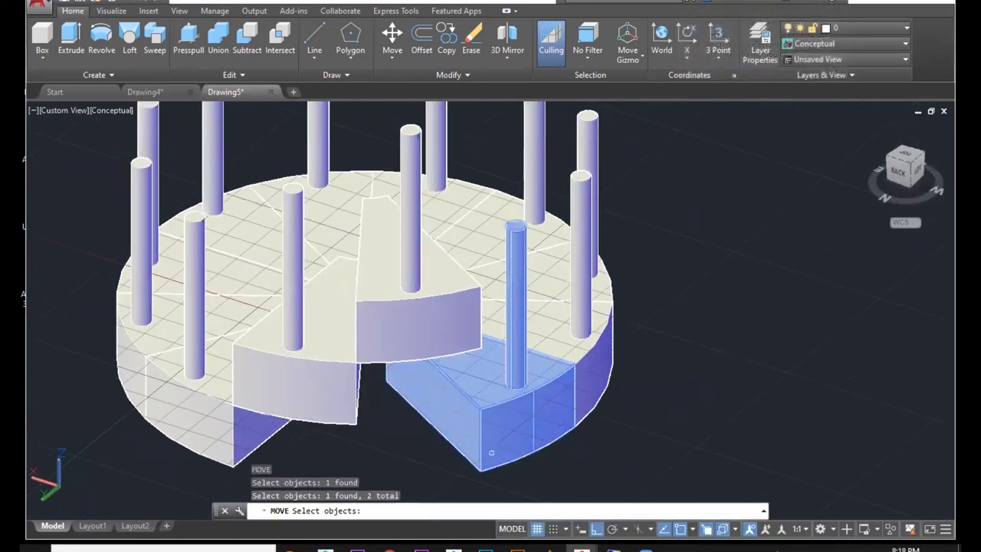
{"action": "key", "text": "Return"}
{"action": "left_click", "coordinate": [488, 469]}
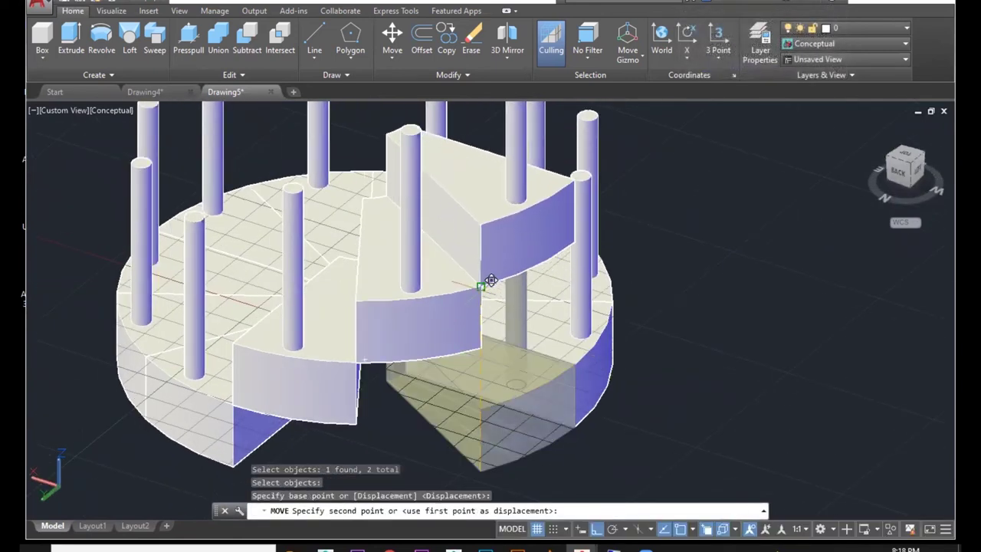
{"action": "left_click", "coordinate": [541, 337]}
Move the fourth tread and its post up onto the top outer corner of the third raised tread.
{"action": "middle_click_drag", "start_coordinate": [541, 345], "coordinate": [490, 344], "text": "shift"}
{"action": "left_click", "coordinate": [490, 344]}
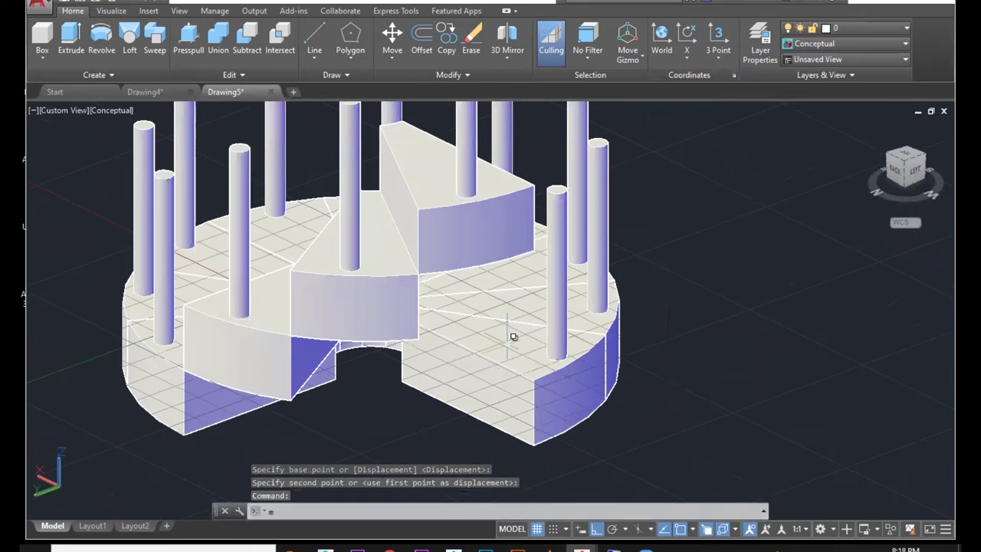
{"action": "key", "text": "Return"}
{"action": "left_click", "coordinate": [555, 376]}
{"action": "left_click", "coordinate": [559, 351]}
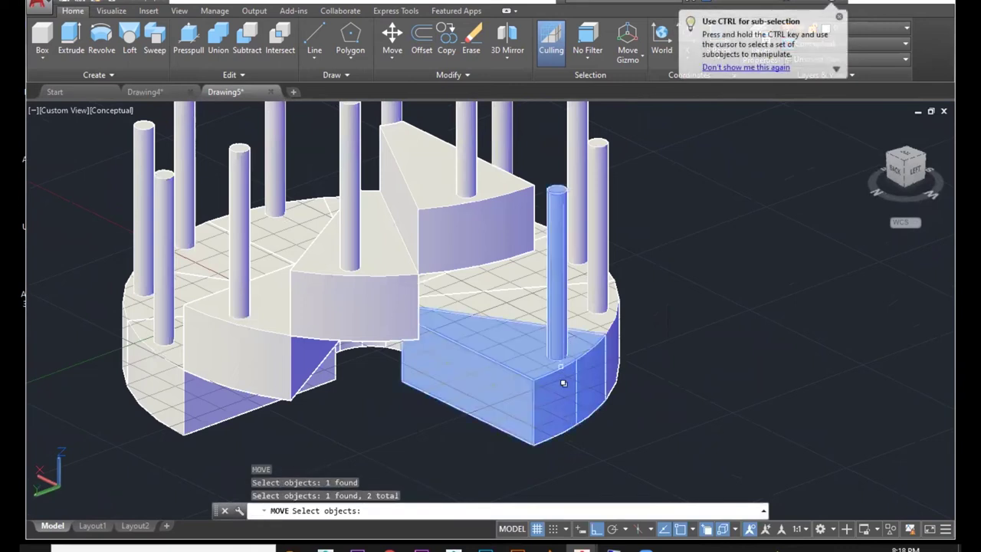
{"action": "key", "text": "Return"}
{"action": "left_click", "coordinate": [534, 445]}
{"action": "left_click", "coordinate": [534, 185]}
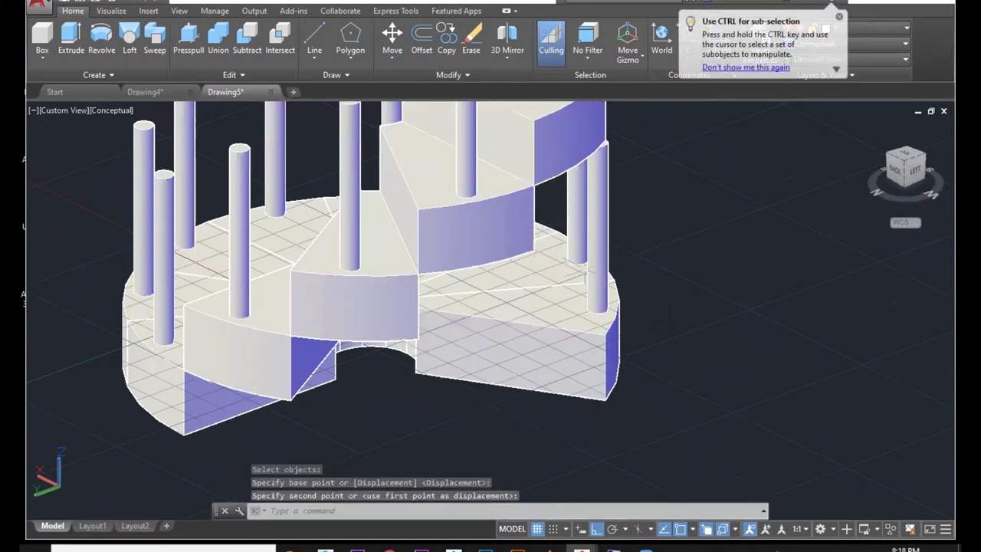
Raise the fifth tread and its post from its lower corner to the top corner of the fourth raised tread.
{"action": "middle_click_drag", "start_coordinate": [591, 338], "coordinate": [547, 340], "text": "shift"}
{"action": "key", "text": "Return"}
{"action": "left_click", "coordinate": [542, 451]}
{"action": "left_click", "coordinate": [563, 351]}
{"action": "left_click", "coordinate": [551, 393]}
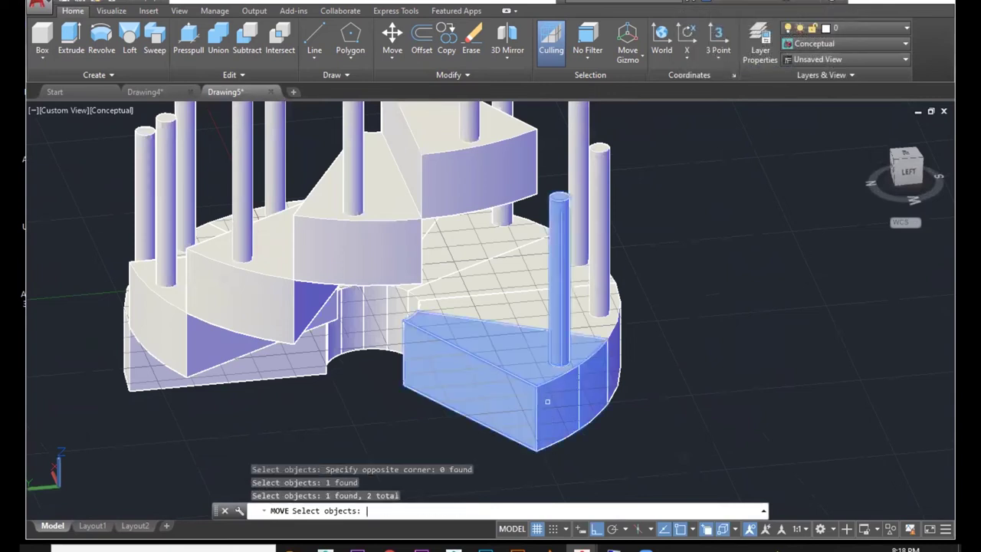
{"action": "left_click", "coordinate": [535, 455]}
{"action": "middle_click_drag", "start_coordinate": [544, 338], "coordinate": [549, 435]}
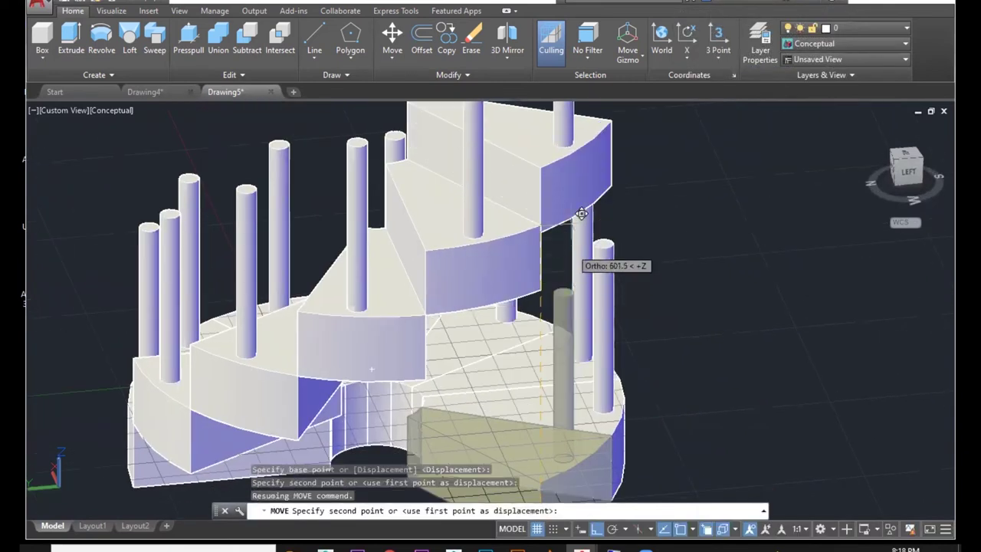
{"action": "scroll", "coordinate": [545, 386], "scroll_direction": "down", "scroll_amount": 4}
{"action": "left_click", "coordinate": [546, 386]}
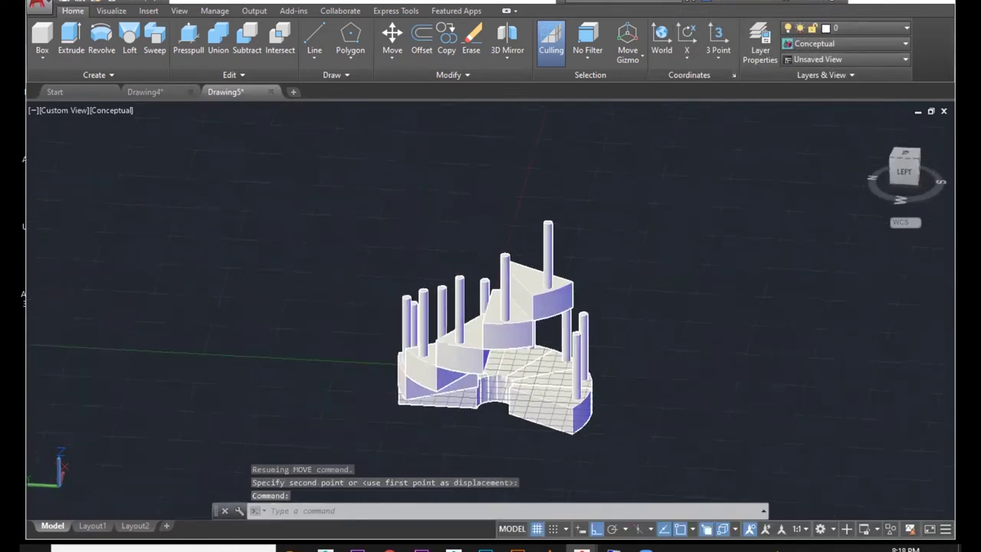
Move the sixth tread with its post up to the top outer corner of the fifth raised tread.
{"action": "type", "text": "m"}
{"action": "left_click", "coordinate": [588, 393]}
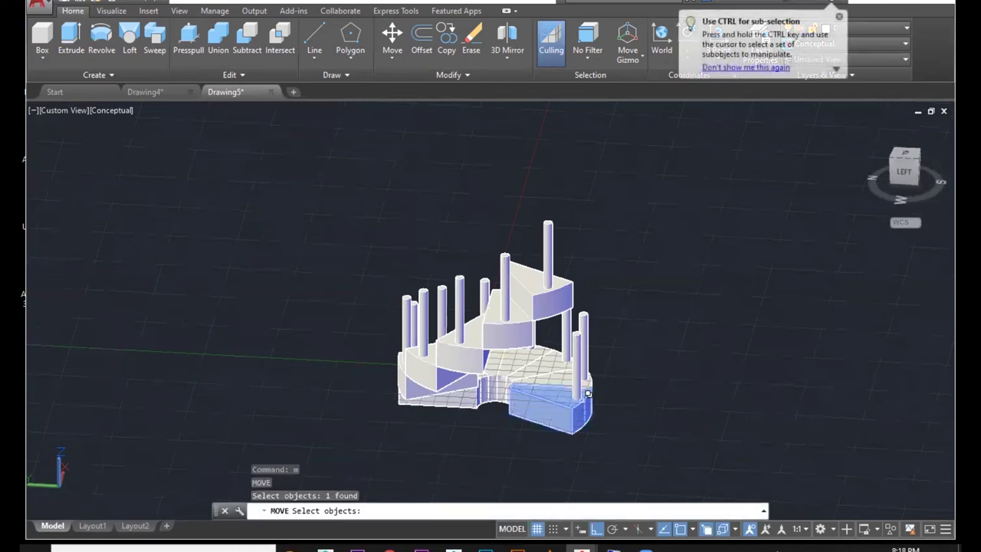
{"action": "left_click", "coordinate": [576, 392]}
{"action": "scroll", "coordinate": [575, 428], "scroll_direction": "up", "scroll_amount": 3}
{"action": "key", "text": "Return"}
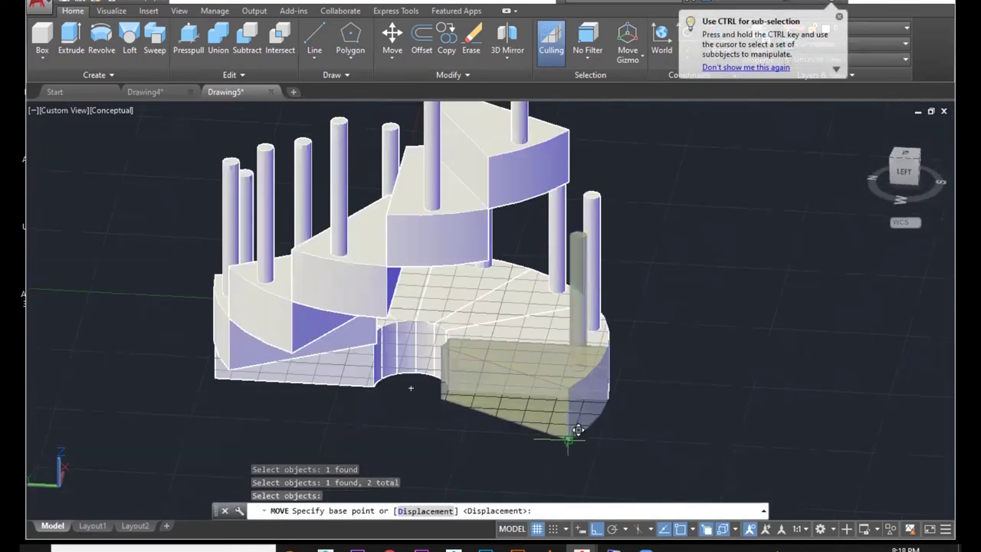
{"action": "left_click", "coordinate": [568, 439]}
{"action": "left_click", "coordinate": [569, 129]}
Raise the seventh tread and its post so its lower outer corner meets the sixth raised tread's top corner.
{"action": "middle_click_drag", "start_coordinate": [624, 268], "coordinate": [521, 282], "text": "shift"}
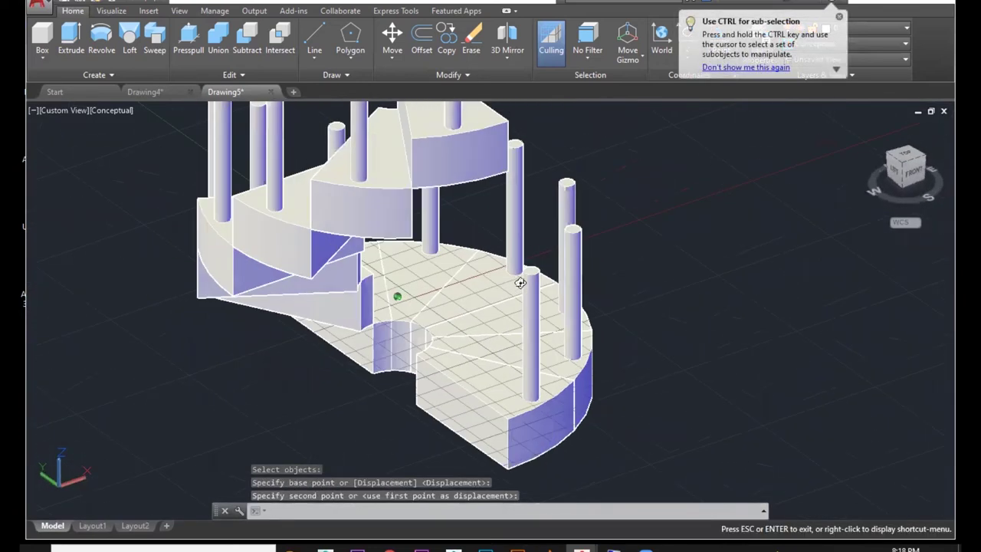
{"action": "type", "text": "m"}
{"action": "key", "text": "Return"}
{"action": "left_click", "coordinate": [534, 437]}
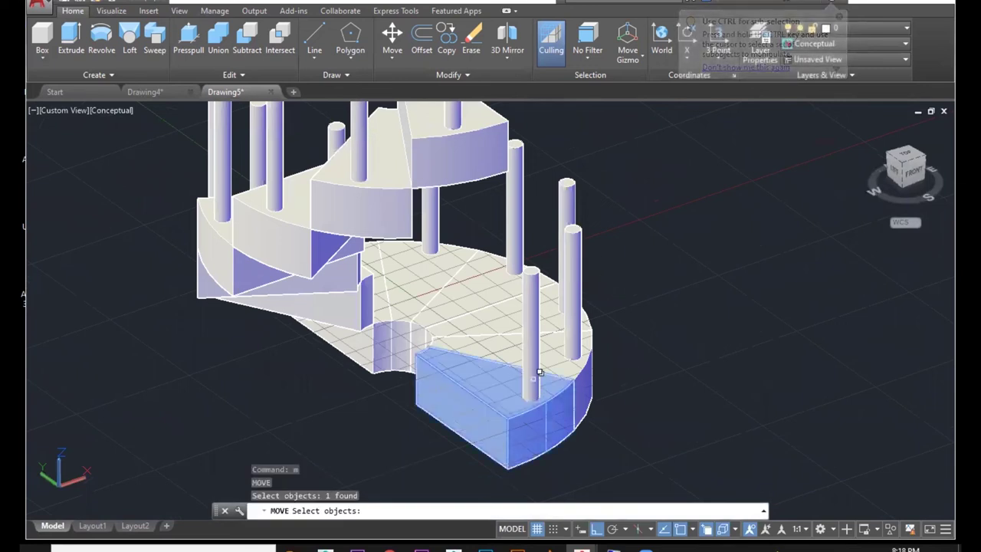
{"action": "left_click", "coordinate": [536, 375]}
{"action": "left_click", "coordinate": [507, 468]}
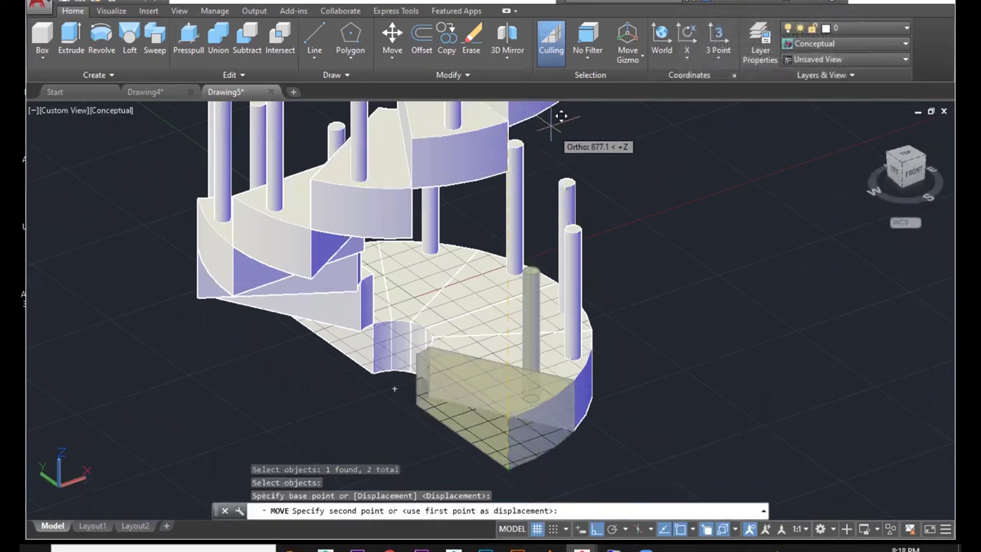
{"action": "left_click", "coordinate": [518, 109]}
Move the eighth tread and its post up onto the top corner of the seventh raised tread.
{"action": "middle_click_drag", "start_coordinate": [537, 307], "coordinate": [628, 299], "text": "shift"}
{"action": "type", "text": "m"}
{"action": "key", "text": "Return"}
{"action": "left_click", "coordinate": [529, 430]}
{"action": "left_click", "coordinate": [515, 400]}
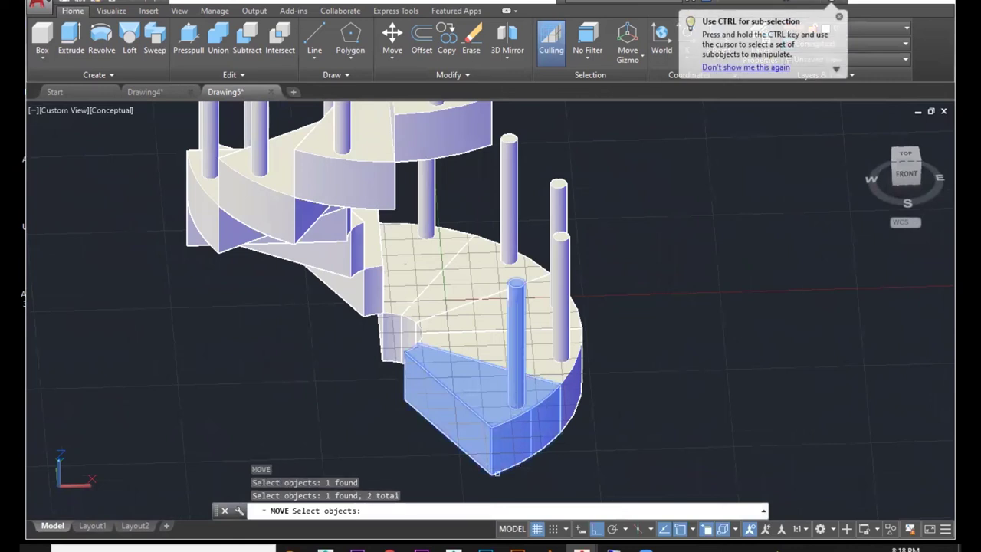
{"action": "key", "text": "Return"}
{"action": "left_click", "coordinate": [492, 476]}
{"action": "middle_click_drag", "start_coordinate": [521, 214], "coordinate": [513, 302]}
{"action": "left_click", "coordinate": [485, 185]}
Raise the ninth tread with its post from its lower corner to the top corner of the eighth raised tread.
{"action": "scroll", "coordinate": [484, 186], "scroll_direction": "down", "scroll_amount": 3}
{"action": "scroll", "coordinate": [542, 299], "scroll_direction": "up", "scroll_amount": 1}
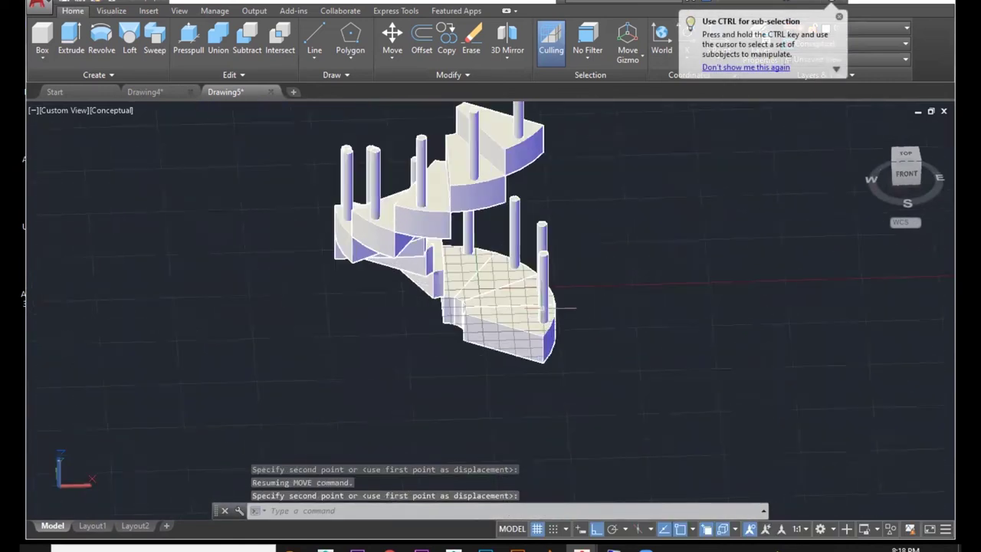
{"action": "left_click", "coordinate": [552, 308]}
{"action": "type", "text": "m"}
{"action": "key", "text": "Return"}
{"action": "left_click", "coordinate": [529, 329]}
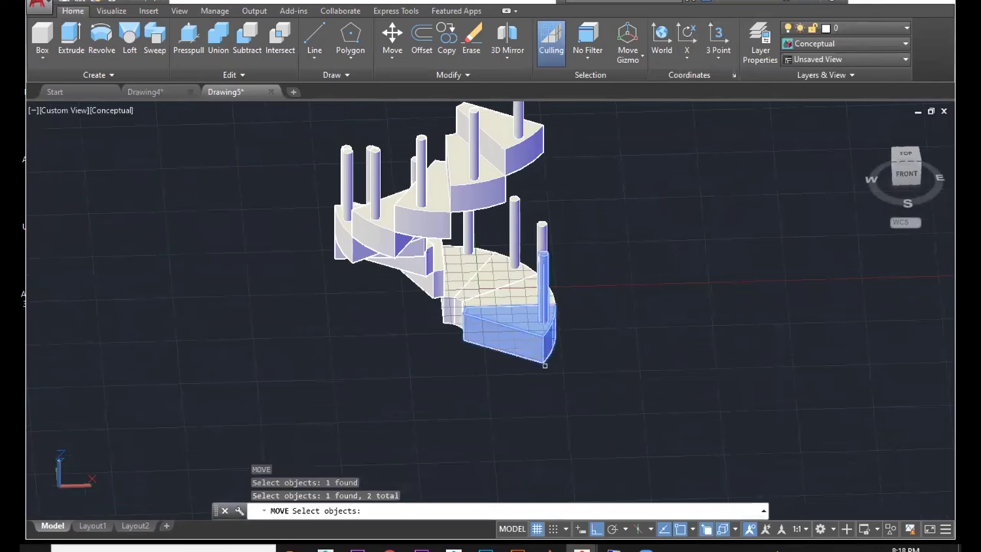
{"action": "left_click", "coordinate": [543, 363]}
{"action": "left_click", "coordinate": [544, 123]}
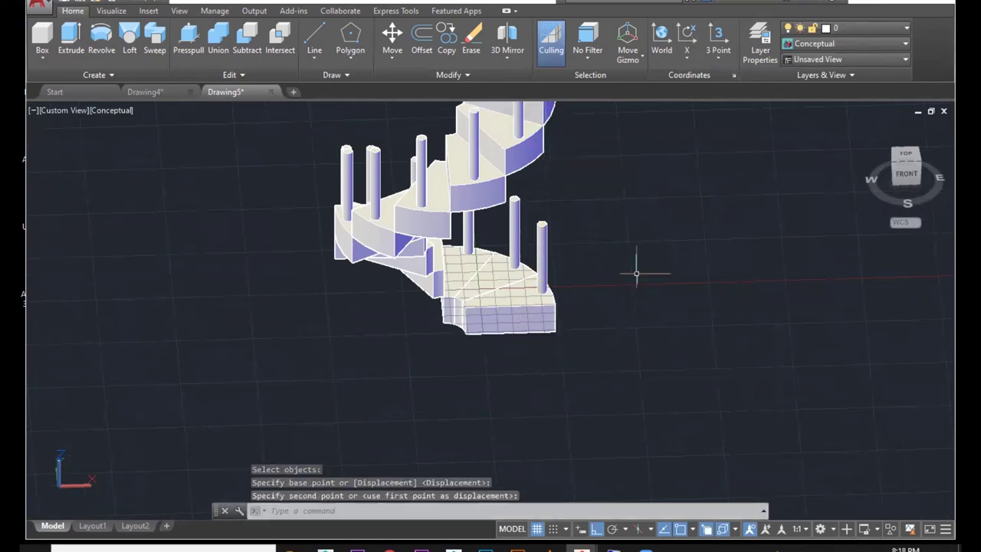
Move the tenth tread and its post up to the top outer corner of the ninth raised tread.
{"action": "middle_click_drag", "start_coordinate": [637, 274], "coordinate": [528, 276], "text": "shift"}
{"action": "key", "text": "Return"}
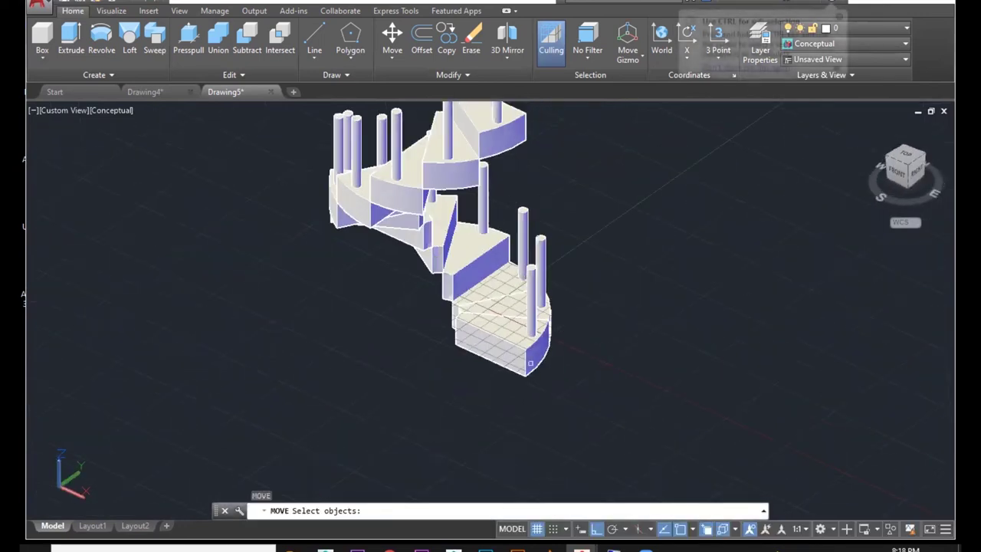
{"action": "left_click", "coordinate": [546, 305]}
{"action": "left_click", "coordinate": [525, 376]}
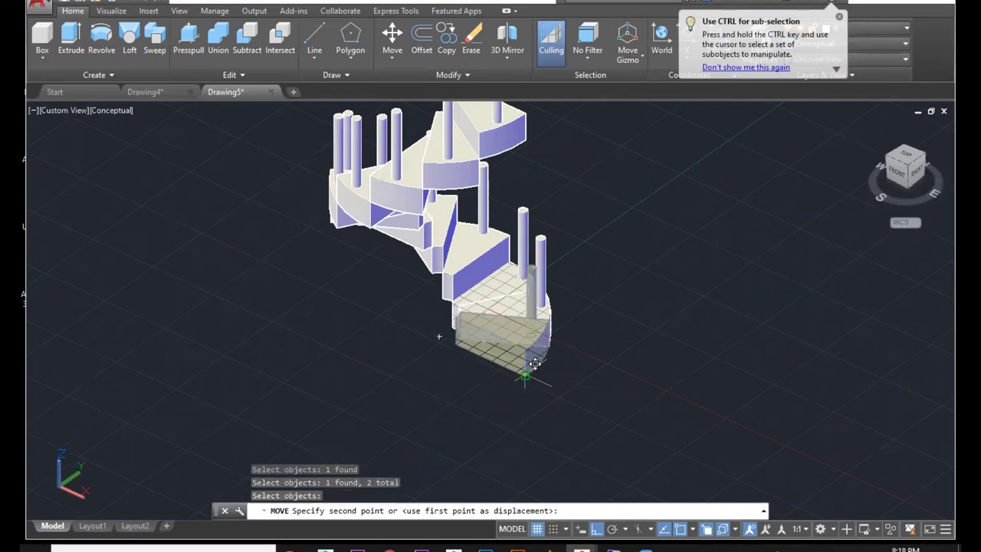
{"action": "left_click", "coordinate": [532, 107]}
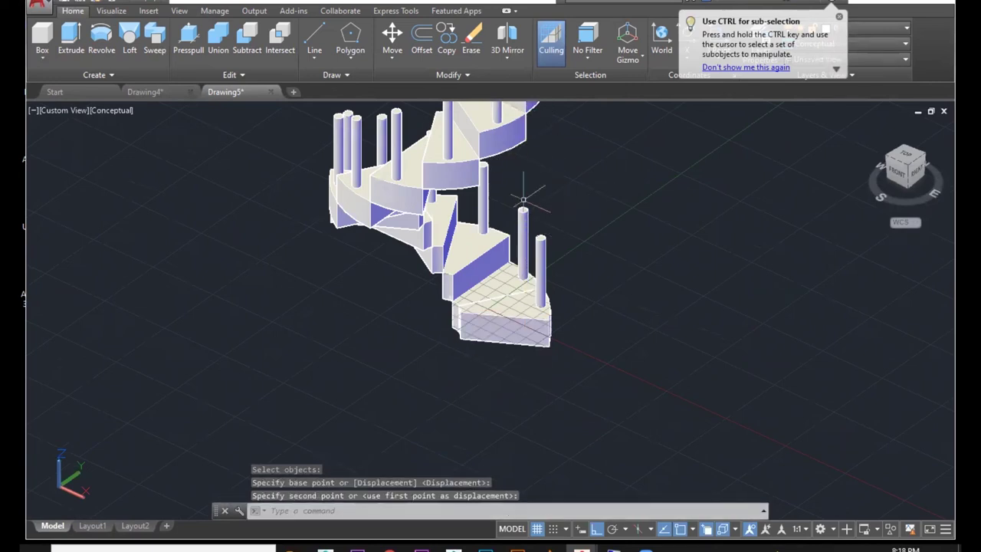
Raise the eleventh tread and its post so its lower outer corner meets the tenth raised tread's top corner.
{"action": "type", "text": "m"}
{"action": "key", "text": "Return"}
{"action": "left_click", "coordinate": [541, 319]}
{"action": "left_click", "coordinate": [541, 299]}
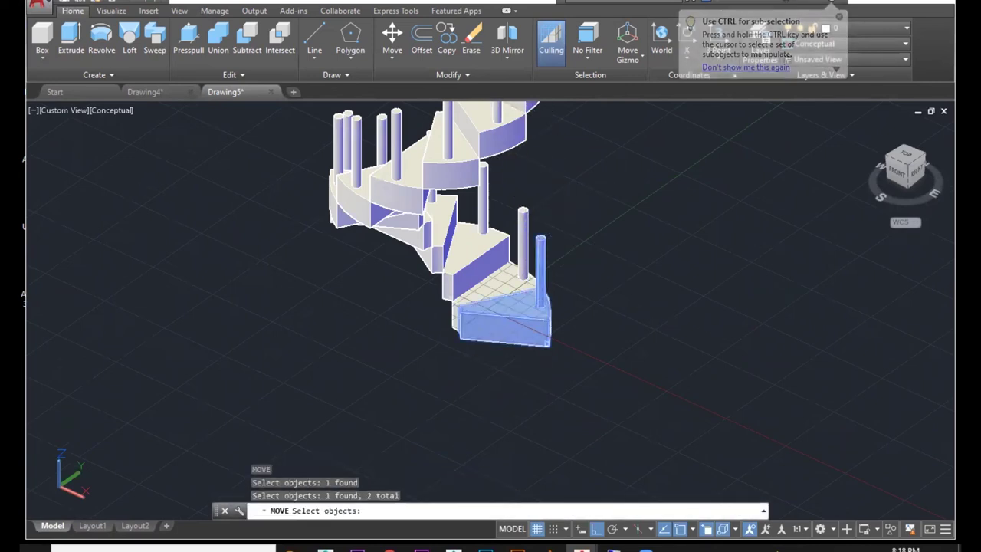
{"action": "key", "text": "Return"}
{"action": "left_click", "coordinate": [551, 346]}
{"action": "middle_click_drag", "start_coordinate": [585, 115], "coordinate": [578, 205]}
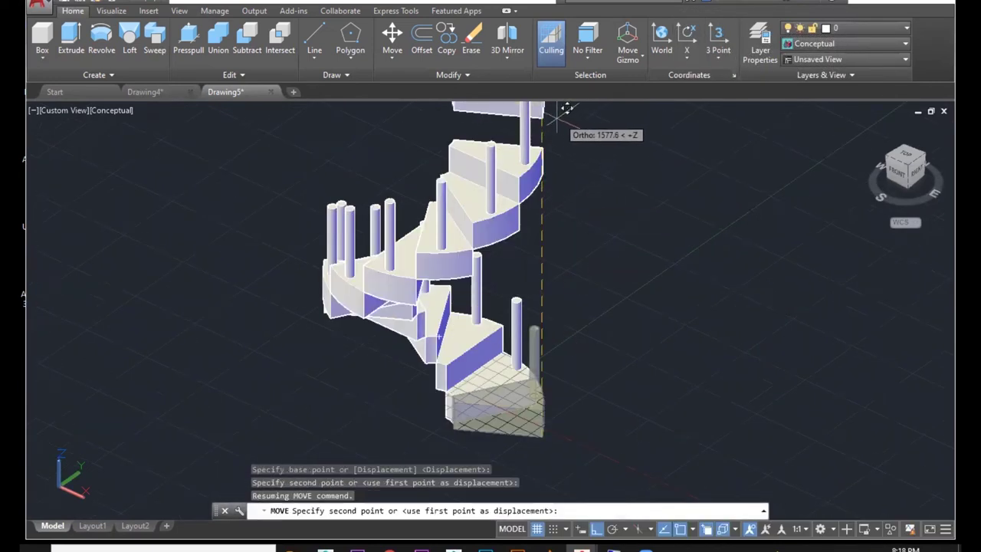
{"action": "middle_click_drag", "start_coordinate": [635, 235], "coordinate": [478, 266], "text": "shift"}
Copy all the treads and posts upward from the lowest outer corner to the top tread's outer corner.
{"action": "type", "text": "c"}
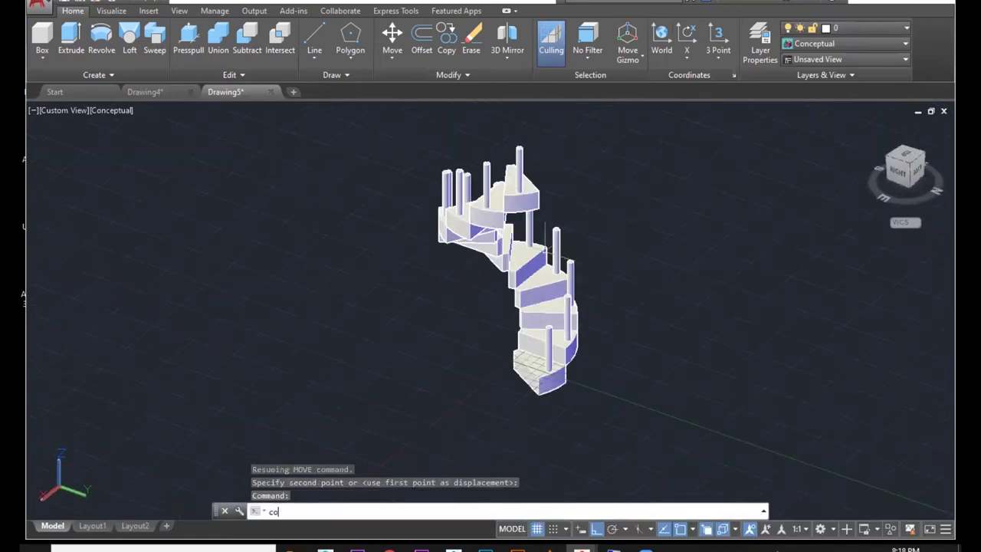
{"action": "type", "text": "o"}
{"action": "key", "text": "Return"}
{"action": "left_click", "coordinate": [655, 149]}
{"action": "left_click", "coordinate": [381, 440]}
{"action": "key", "text": "Return"}
{"action": "scroll", "coordinate": [533, 395], "scroll_direction": "up", "scroll_amount": 3}
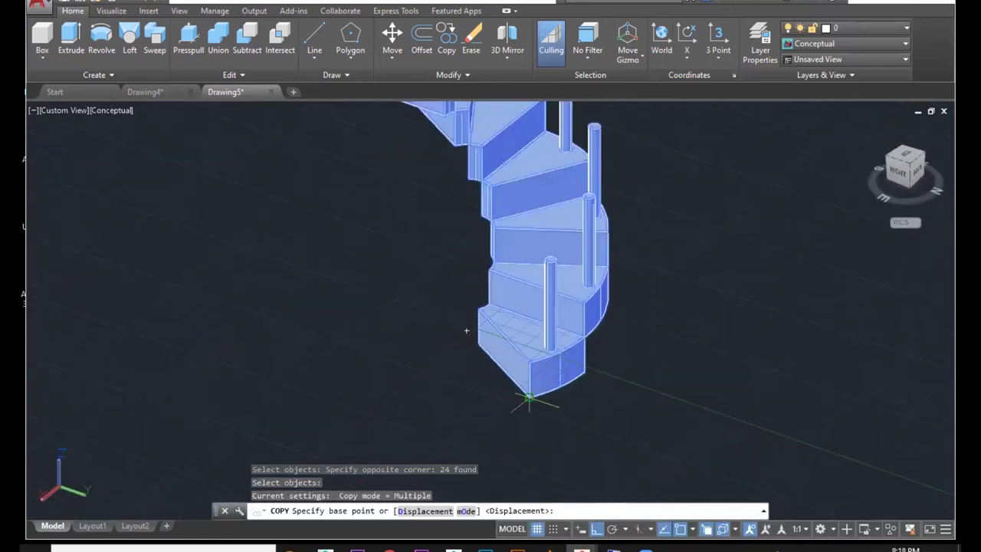
{"action": "left_click", "coordinate": [530, 397]}
{"action": "middle_click_drag", "start_coordinate": [533, 280], "coordinate": [560, 462]}
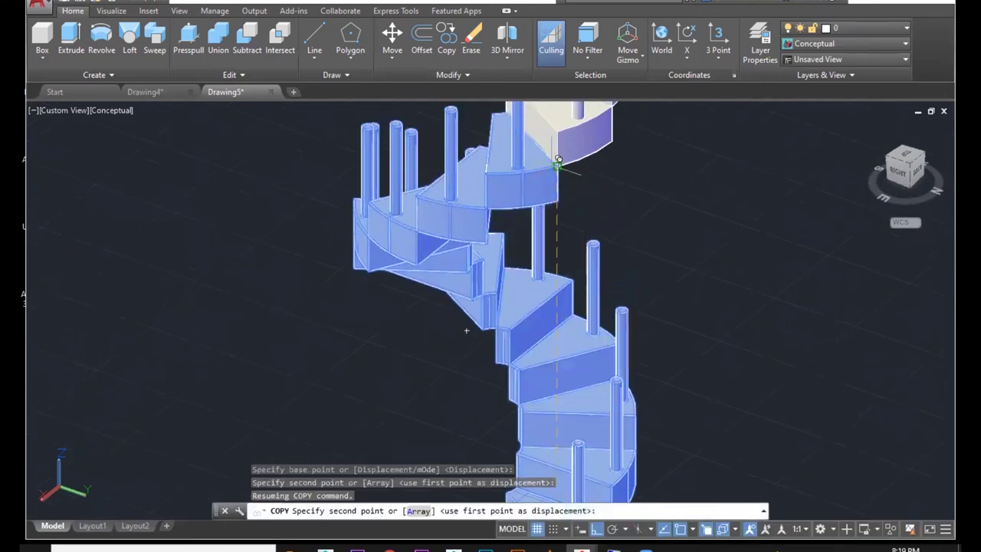
{"action": "left_click", "coordinate": [558, 164]}
{"action": "scroll", "coordinate": [671, 240], "scroll_direction": "down", "scroll_amount": 4}
{"action": "key", "text": "Escape"}
Undo the stacked copy of the whole staircase.
{"action": "middle_click_drag", "start_coordinate": [710, 348], "coordinate": [727, 320], "text": "shift"}
{"action": "key", "text": "Escape"}
{"action": "key", "text": "ctrl+z"}
{"action": "key", "text": "ctrl+z"}
{"action": "key", "text": "ctrl+z"}
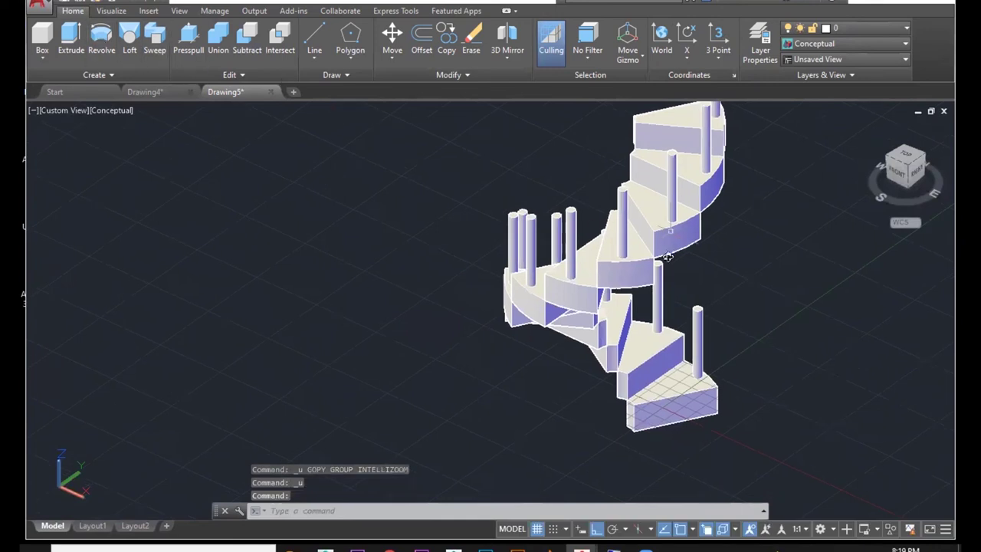
Start a cylinder centred on the spiral's axis at floor level, with its base radius reaching the bottom tread's inner edge.
{"action": "middle_click_drag", "start_coordinate": [668, 257], "coordinate": [665, 310], "text": "shift"}
{"action": "left_click", "coordinate": [43, 56]}
{"action": "left_click", "coordinate": [61, 106]}
{"action": "middle_click_drag", "start_coordinate": [560, 372], "coordinate": [746, 366], "text": "shift"}
{"action": "scroll", "coordinate": [571, 389], "scroll_direction": "up", "scroll_amount": 4}
{"action": "middle_click_drag", "start_coordinate": [523, 421], "coordinate": [810, 420], "text": "shift"}
{"action": "middle_click_drag", "start_coordinate": [659, 430], "coordinate": [797, 444], "text": "shift"}
{"action": "middle_click_drag", "start_coordinate": [797, 445], "coordinate": [685, 277]}
{"action": "scroll", "coordinate": [670, 354], "scroll_direction": "up", "scroll_amount": 4}
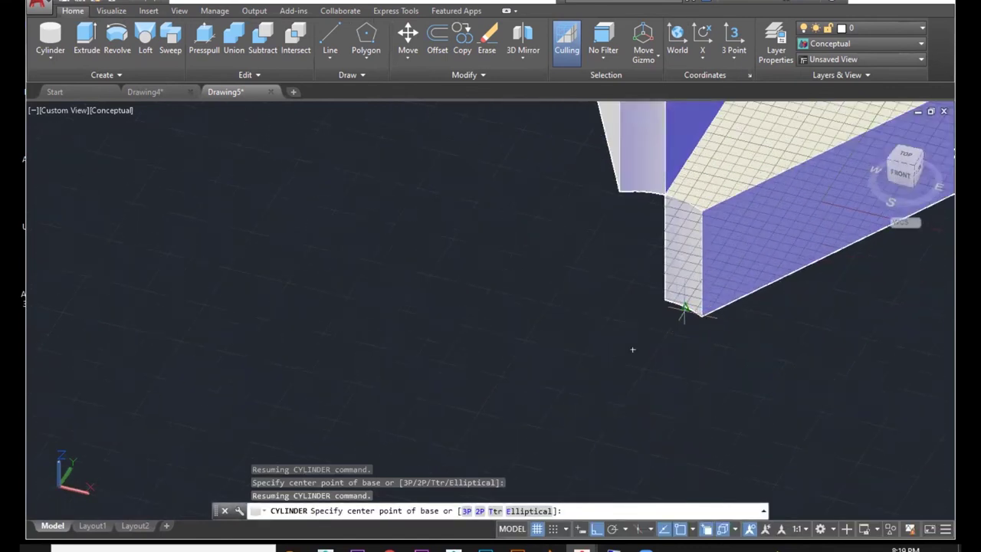
{"action": "left_click", "coordinate": [632, 348]}
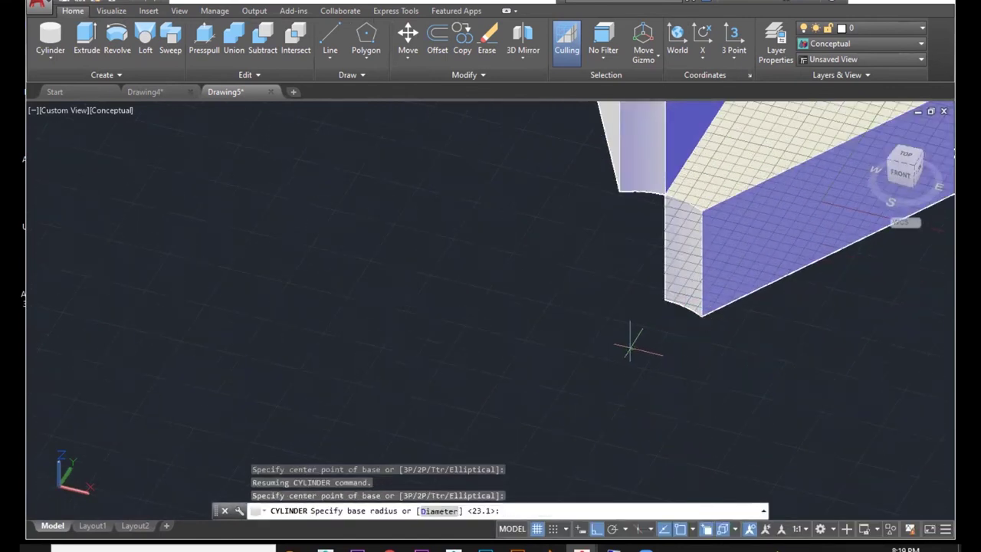
{"action": "left_click", "coordinate": [699, 352]}
Give the central cylinder a height that carries it above the top tread's post.
{"action": "scroll", "coordinate": [699, 354], "scroll_direction": "down", "scroll_amount": 4}
{"action": "mouse_move", "coordinate": [699, 354]}
{"action": "middle_mouse_down", "text": "shift"}
{"action": "mouse_move", "coordinate": [700, 306]}
{"action": "mouse_move", "coordinate": [700, 364]}
{"action": "middle_mouse_up", "text": "shift"}
{"action": "left_click", "coordinate": [699, 306]}
{"action": "key", "text": "Escape"}
{"action": "middle_click_drag", "start_coordinate": [719, 424], "coordinate": [721, 269]}
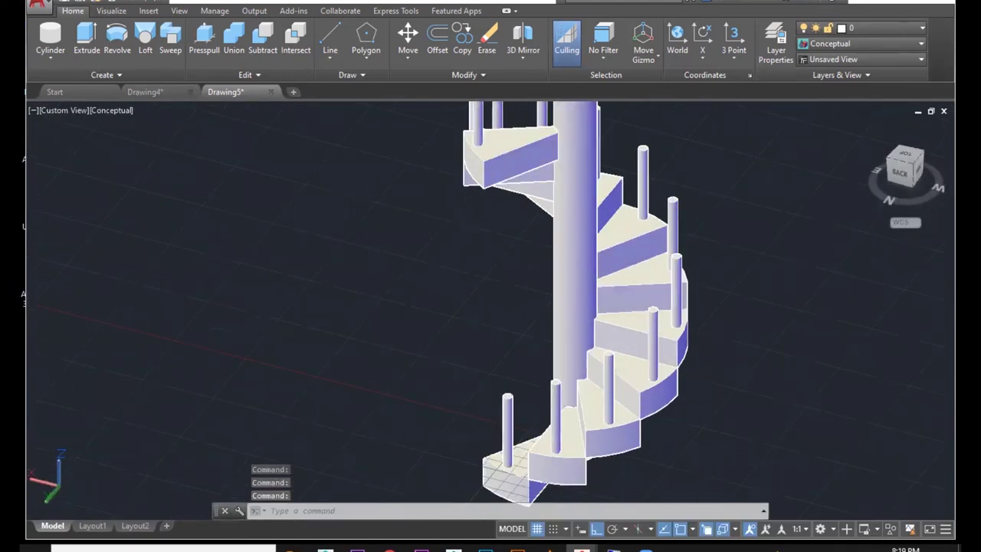
Start a fit-point spline at the bottom post's top centre and run it through the second and third post tops.
{"action": "left_click", "coordinate": [330, 68]}
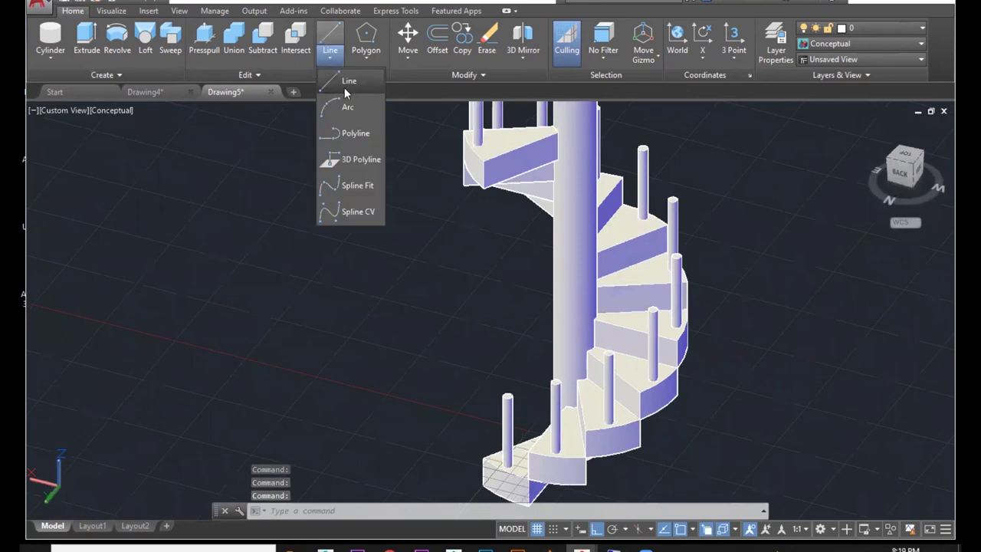
{"action": "left_click", "coordinate": [353, 187]}
{"action": "scroll", "coordinate": [526, 376], "scroll_direction": "up", "scroll_amount": 5}
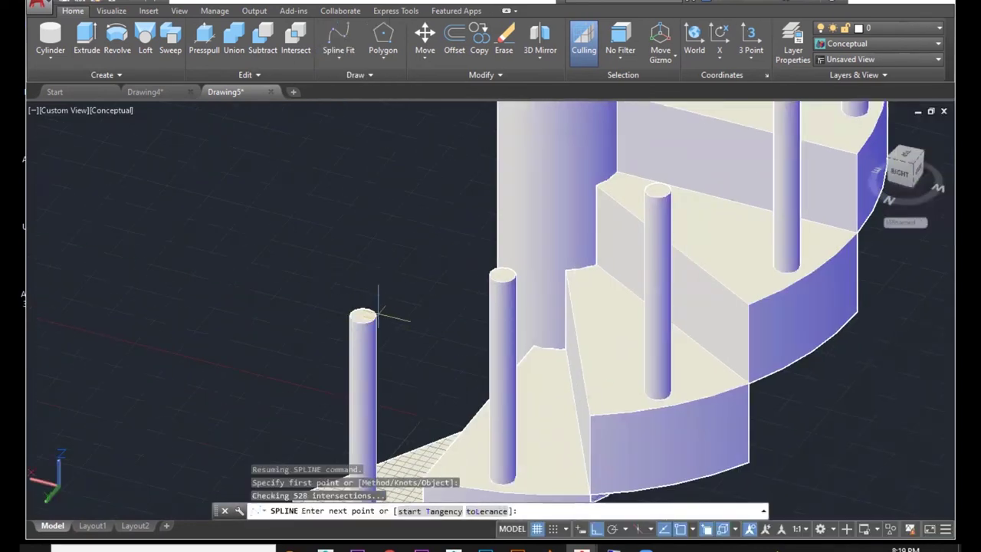
{"action": "middle_click_drag", "start_coordinate": [378, 314], "coordinate": [355, 317], "text": "shift"}
{"action": "left_click", "coordinate": [328, 207]}
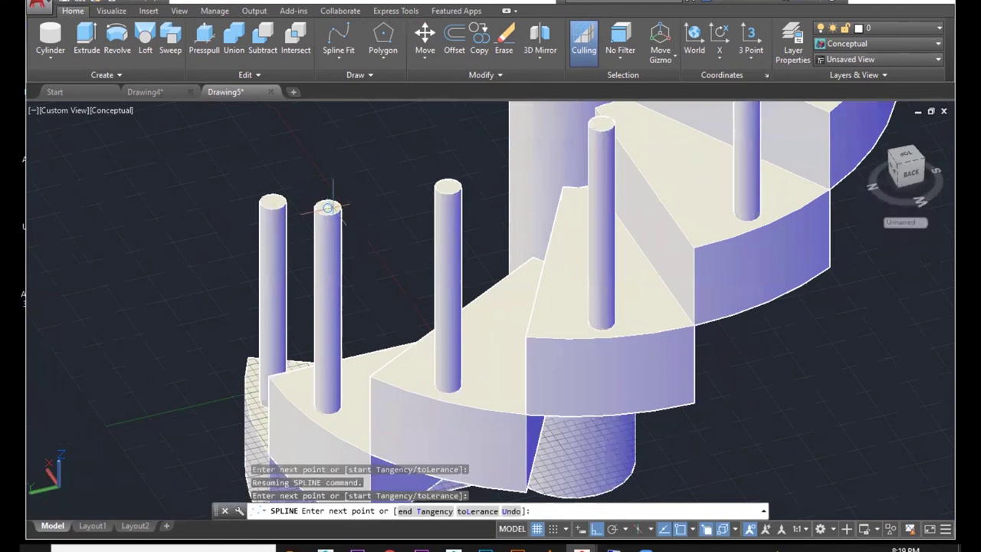
{"action": "left_click", "coordinate": [449, 187]}
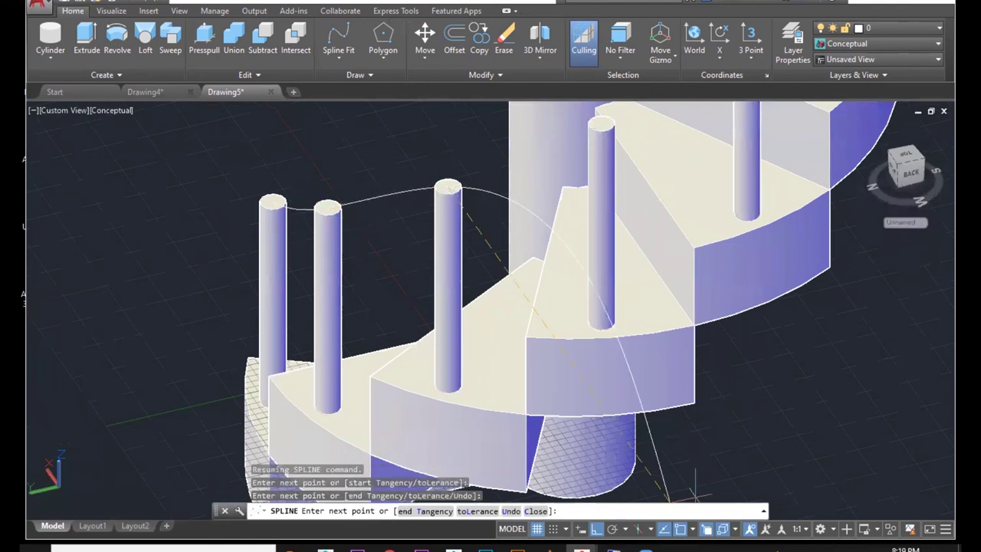
Continue the spline through the top centres of the fourth and fifth posts.
{"action": "left_click", "coordinate": [740, 528]}
{"action": "left_click", "coordinate": [737, 529]}
{"action": "middle_click_drag", "start_coordinate": [518, 240], "coordinate": [447, 186], "text": "shift"}
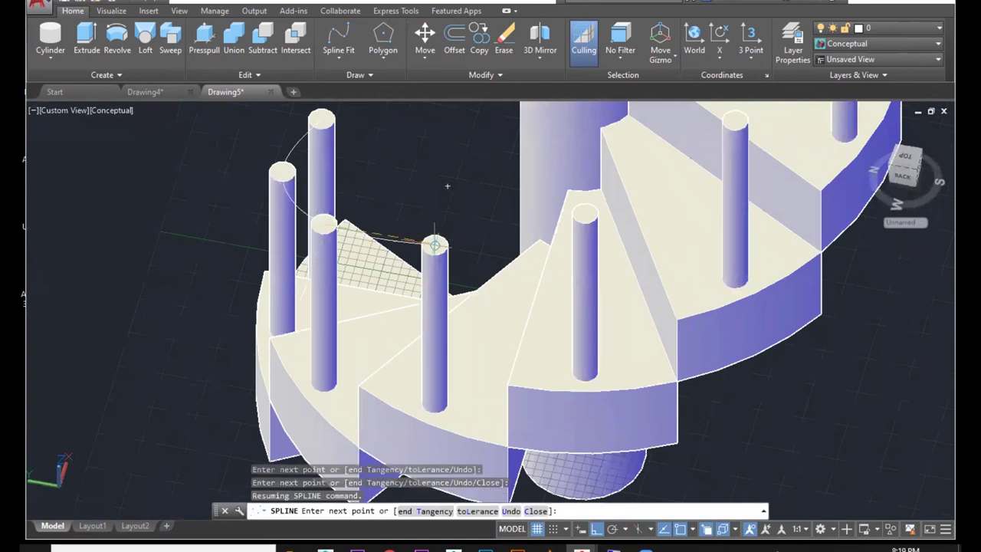
{"action": "left_click", "coordinate": [435, 245]}
{"action": "left_click", "coordinate": [585, 214]}
Carry the spline up the middle of the flight through the top centres of the following posts.
{"action": "middle_click_drag", "start_coordinate": [646, 230], "coordinate": [538, 356]}
{"action": "middle_click_drag", "start_coordinate": [627, 247], "coordinate": [638, 203], "text": "shift"}
{"action": "middle_click_drag", "start_coordinate": [597, 167], "coordinate": [567, 253]}
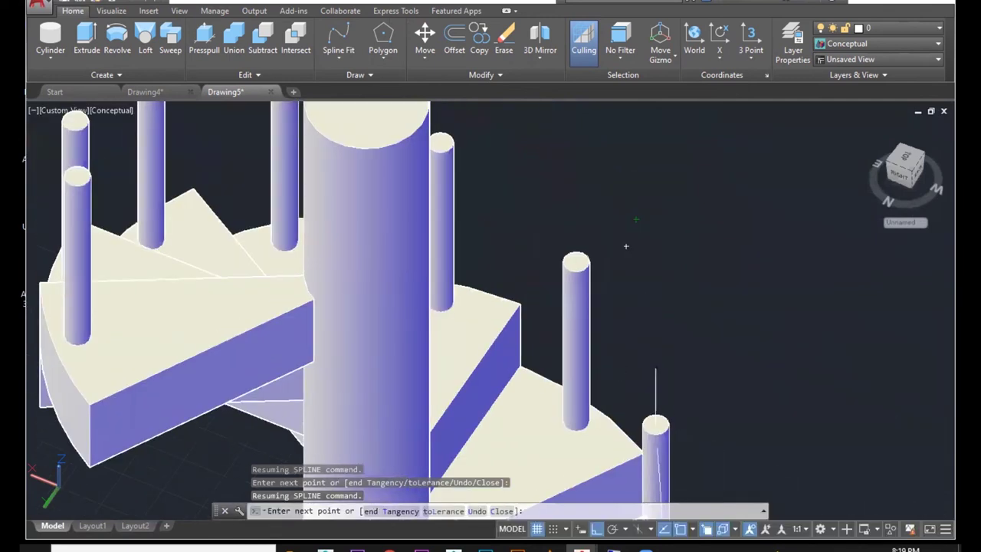
{"action": "left_click", "coordinate": [576, 262]}
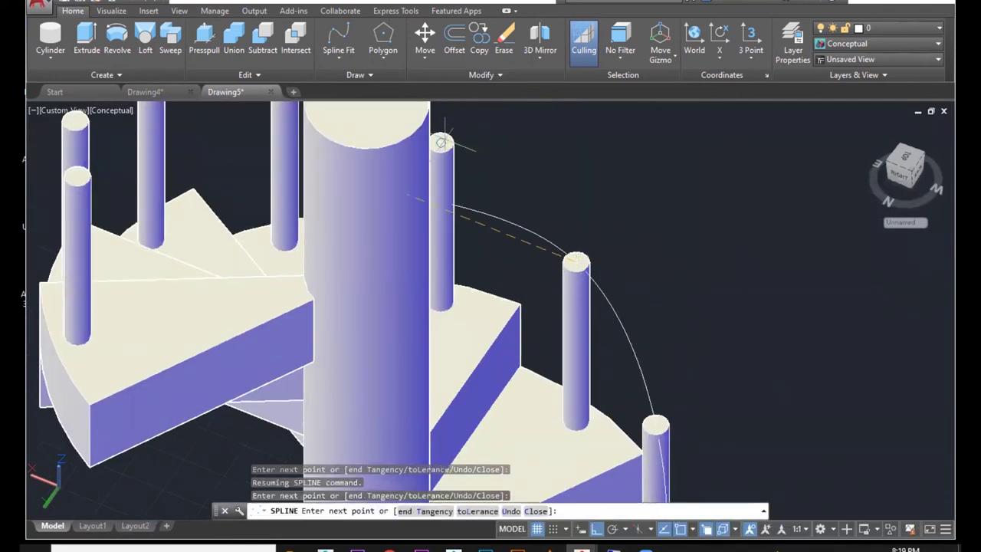
{"action": "left_click", "coordinate": [441, 142]}
Complete the spline through the remaining upper post tops and end it at the highest post's centre.
{"action": "middle_click_drag", "start_coordinate": [548, 207], "coordinate": [496, 331], "text": "shift"}
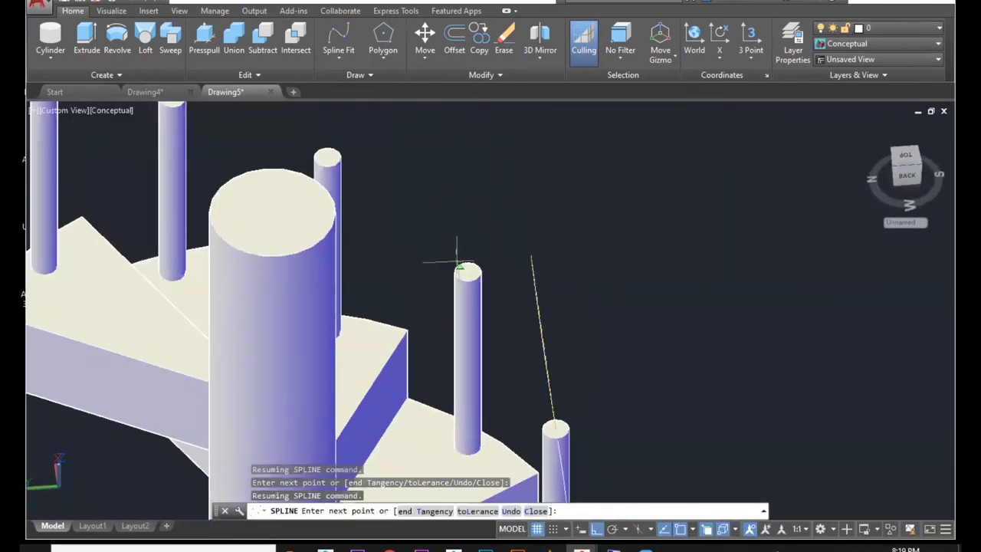
{"action": "left_click", "coordinate": [329, 158]}
{"action": "middle_click_drag", "start_coordinate": [329, 158], "coordinate": [426, 246], "text": "shift"}
{"action": "left_click", "coordinate": [411, 250]}
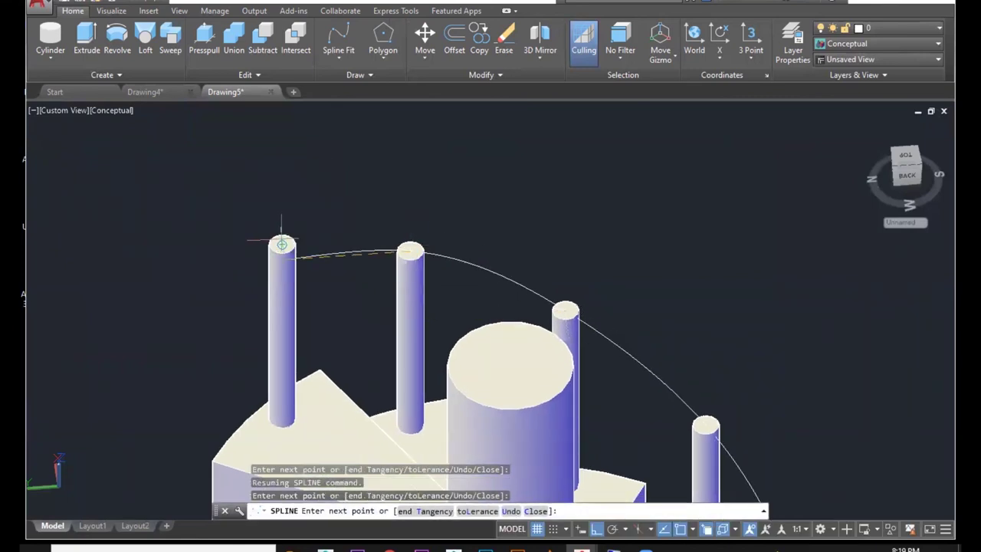
{"action": "left_click", "coordinate": [282, 244]}
{"action": "key", "text": "Return"}
{"action": "middle_click_drag", "start_coordinate": [282, 244], "coordinate": [683, 274], "text": "shift"}
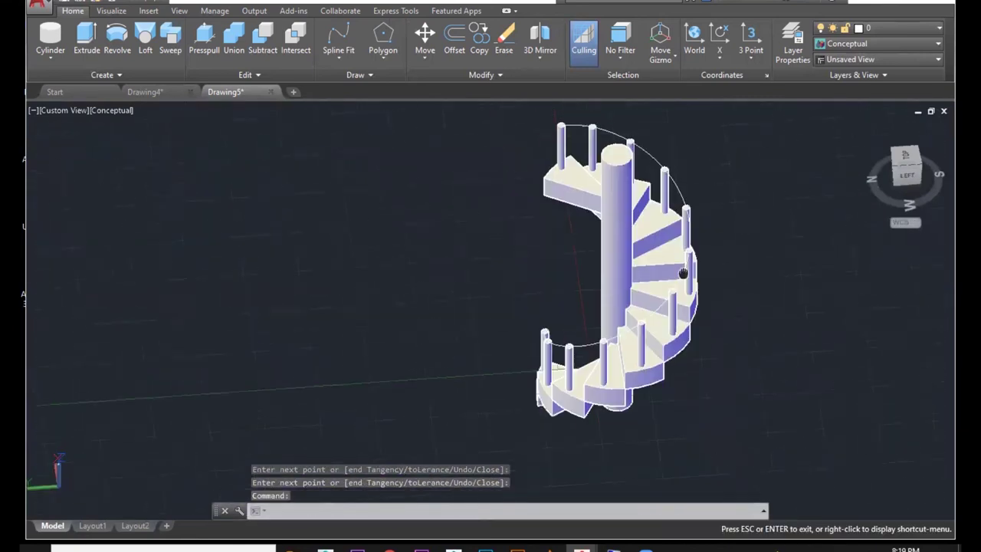
{"action": "scroll", "coordinate": [556, 341], "scroll_direction": "up", "scroll_amount": 8}
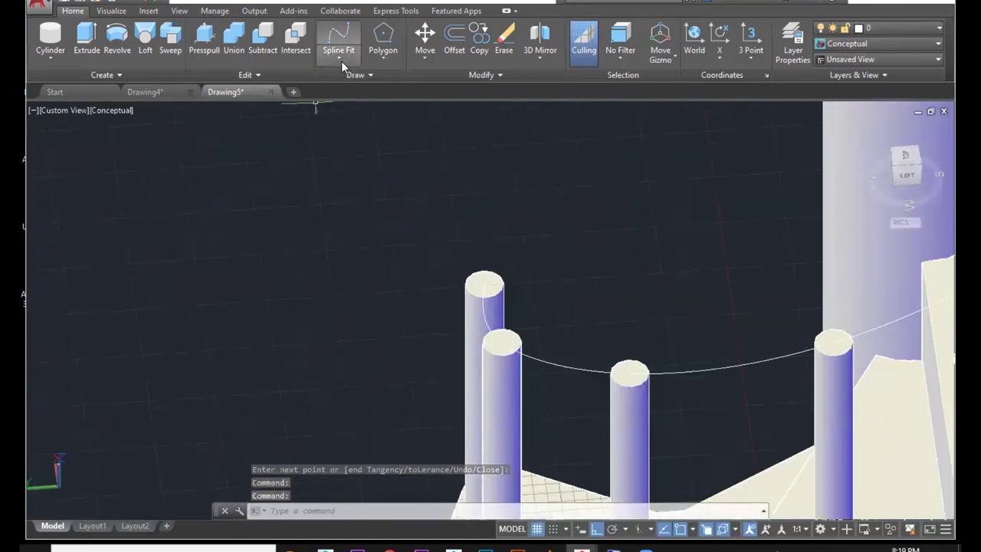
{"action": "left_click", "coordinate": [342, 61]}
{"action": "left_click", "coordinate": [389, 61]}
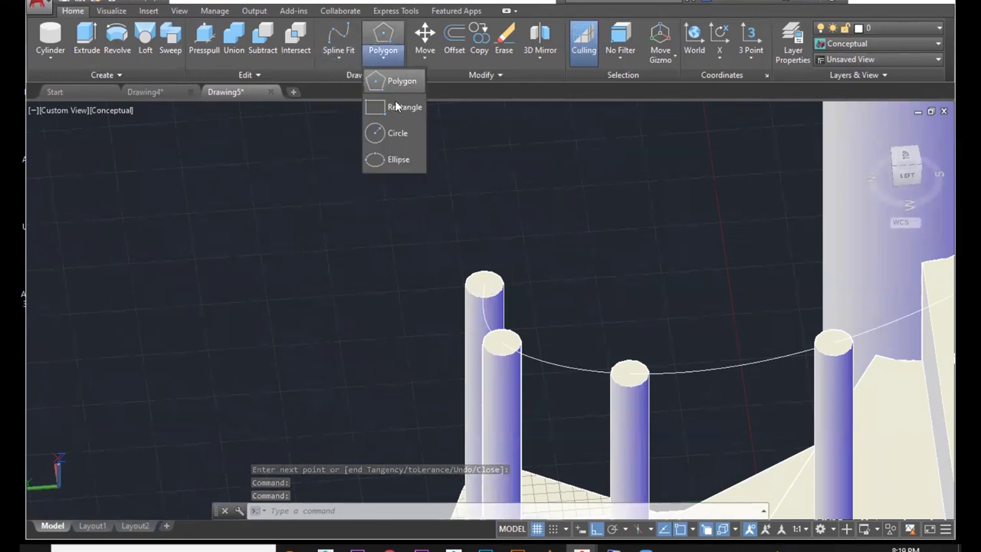
{"action": "left_click", "coordinate": [397, 133]}
{"action": "scroll", "coordinate": [789, 385], "scroll_direction": "up", "scroll_amount": 5}
{"action": "middle_click_drag", "start_coordinate": [789, 385], "coordinate": [706, 275]}
{"action": "left_click", "coordinate": [698, 291]}
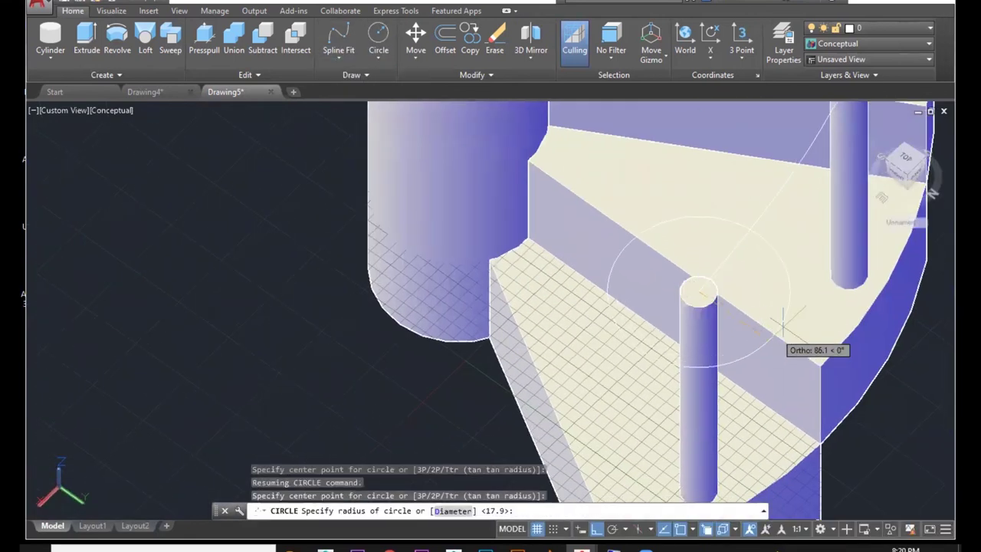
{"action": "key", "text": "Escape"}
Draw a circle centred on the bottom post's top, slightly larger than the post, with a radius of about 19.
{"action": "middle_click_drag", "start_coordinate": [797, 338], "coordinate": [565, 283], "text": "shift"}
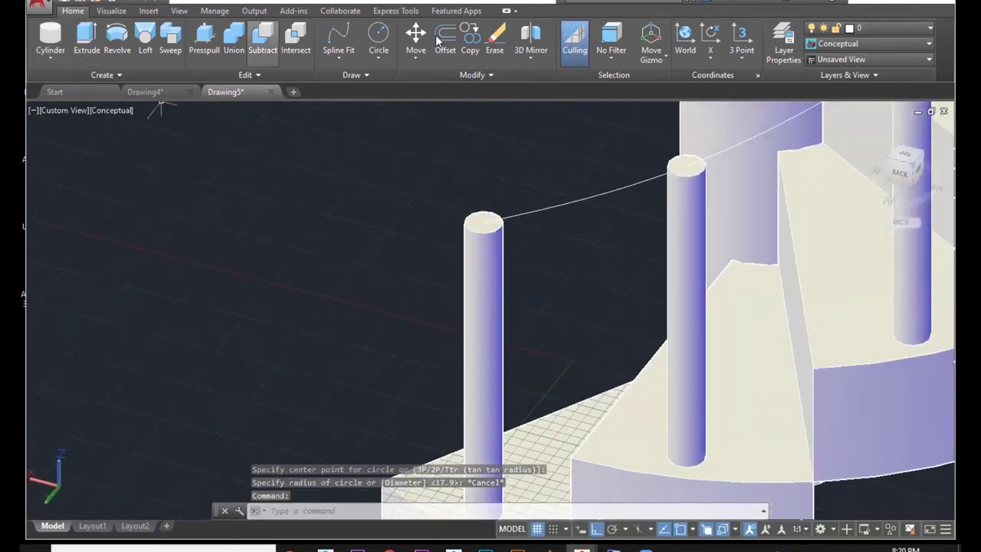
{"action": "left_click", "coordinate": [380, 38]}
{"action": "left_click", "coordinate": [484, 223]}
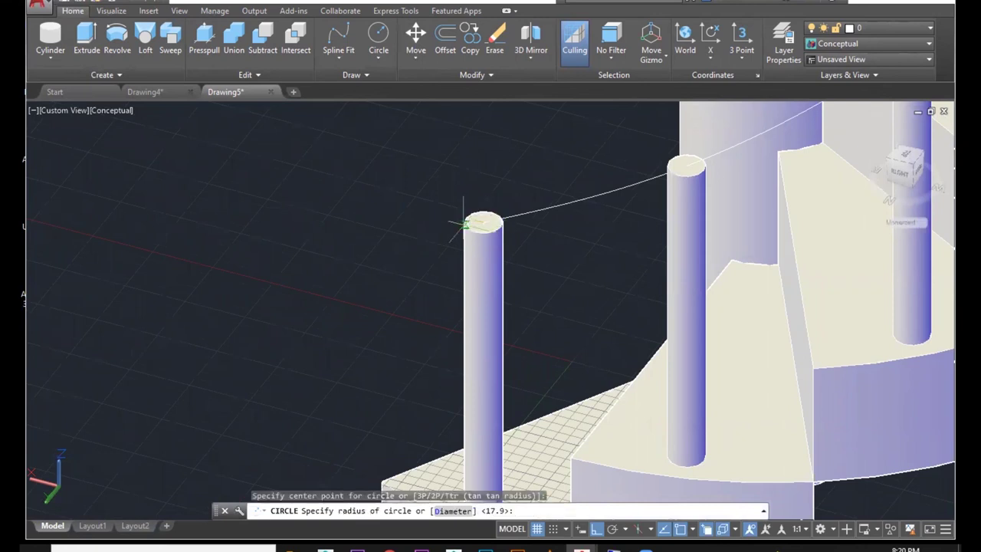
{"action": "scroll", "coordinate": [465, 220], "scroll_direction": "up", "scroll_amount": 8}
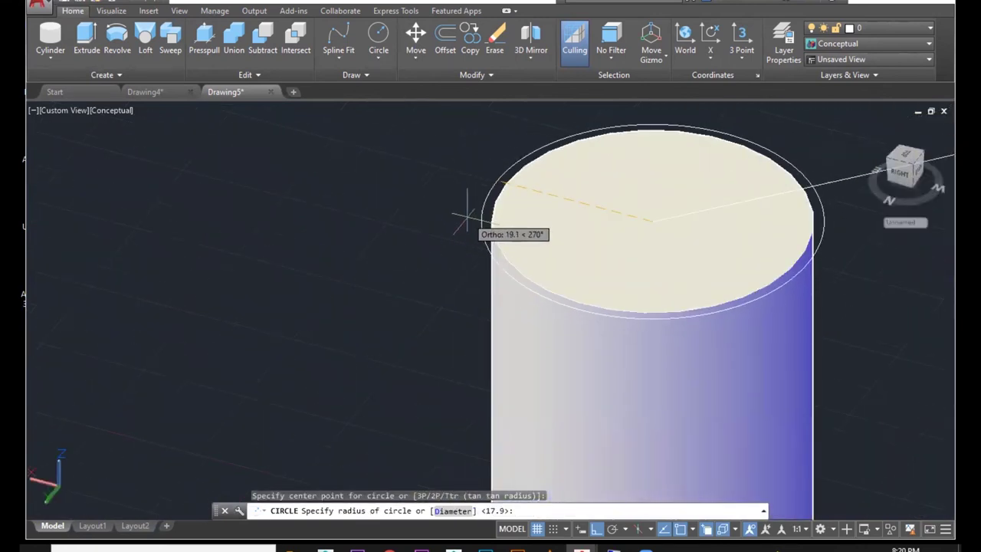
{"action": "left_click", "coordinate": [464, 219]}
{"action": "scroll", "coordinate": [464, 222], "scroll_direction": "down", "scroll_amount": 5}
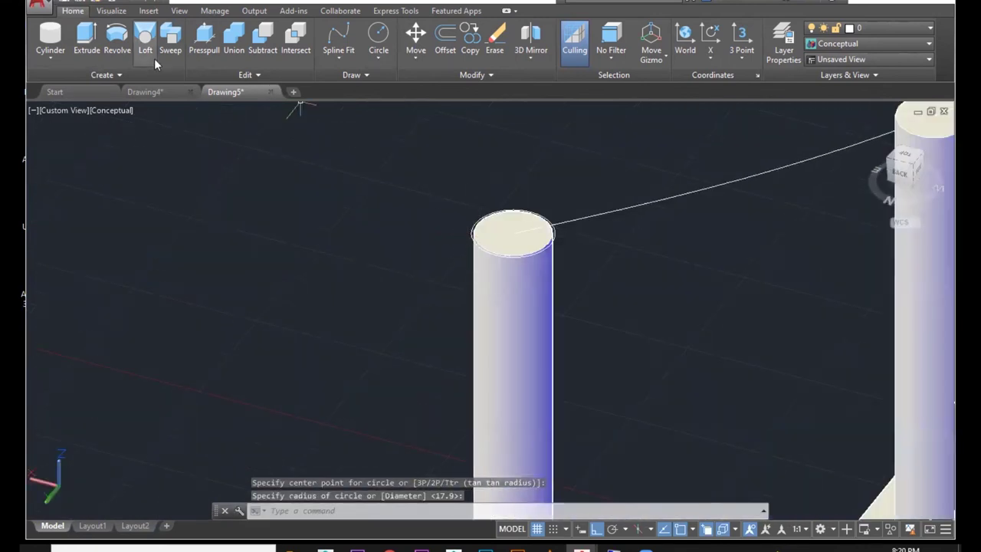
Sweep the circle along the spline over the posts to form a solid handrail.
{"action": "left_click", "coordinate": [168, 46]}
{"action": "scroll", "coordinate": [380, 146], "scroll_direction": "up", "scroll_amount": 3}
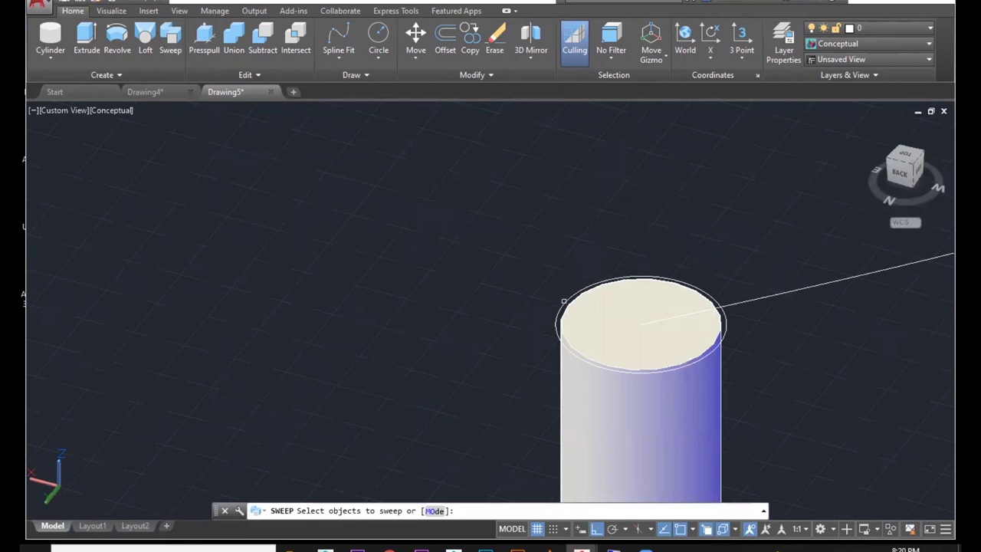
{"action": "left_click", "coordinate": [565, 303]}
{"action": "key", "text": "Return"}
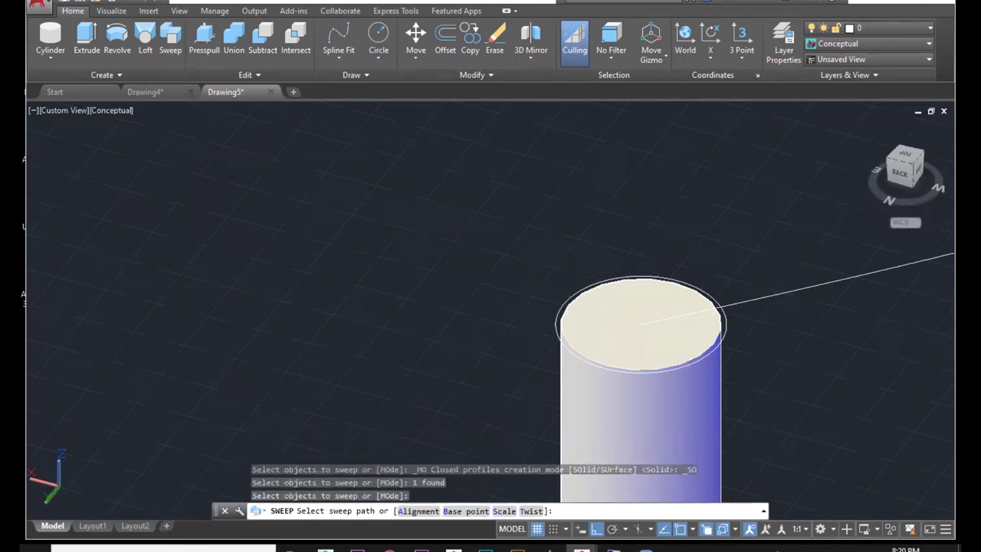
{"action": "left_click", "coordinate": [755, 299]}
{"action": "scroll", "coordinate": [690, 298], "scroll_direction": "down", "scroll_amount": 6}
{"action": "middle_click_drag", "start_coordinate": [781, 279], "coordinate": [651, 306], "text": "shift"}
{"action": "scroll", "coordinate": [487, 366], "scroll_direction": "down", "scroll_amount": 7}
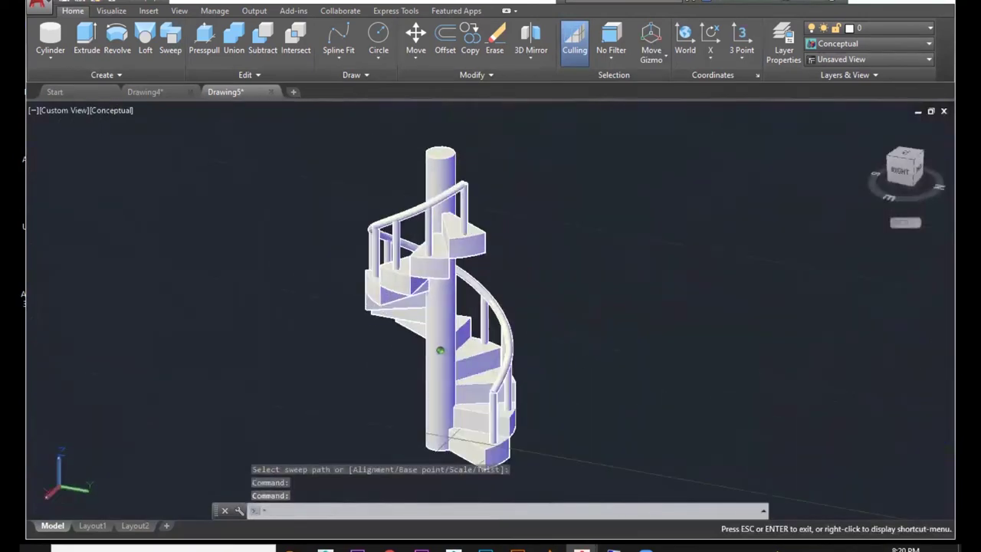
Cap the handrail's lower end with a sphere centred on the bottom post's top, slightly wider than the post.
{"action": "scroll", "coordinate": [462, 376], "scroll_direction": "up", "scroll_amount": 10}
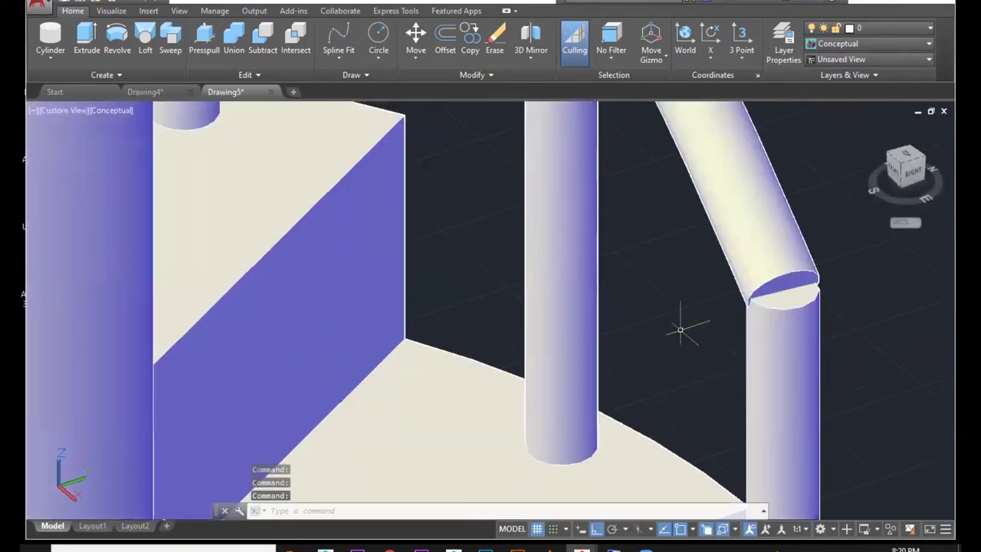
{"action": "middle_click_drag", "start_coordinate": [771, 301], "coordinate": [689, 305]}
{"action": "left_click", "coordinate": [50, 64]}
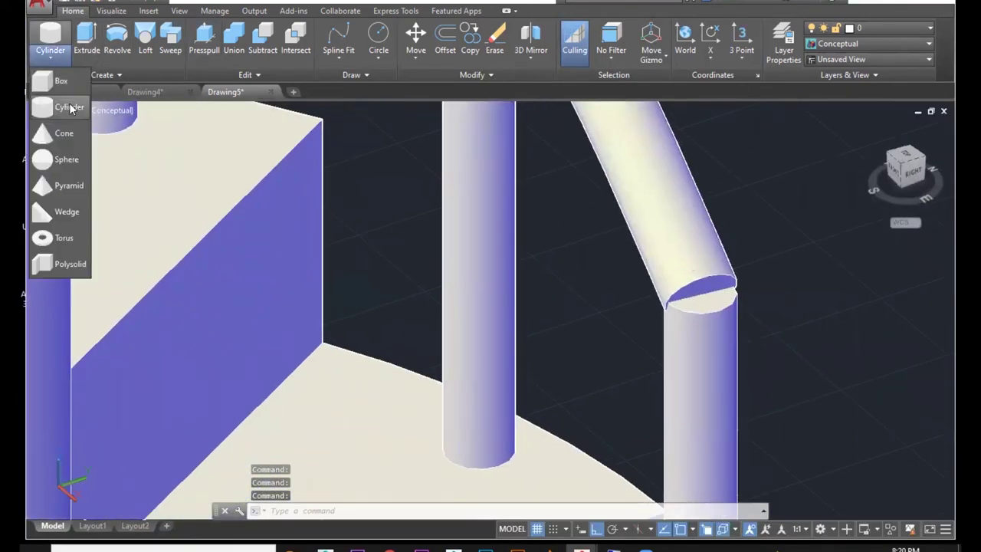
{"action": "left_click", "coordinate": [60, 160]}
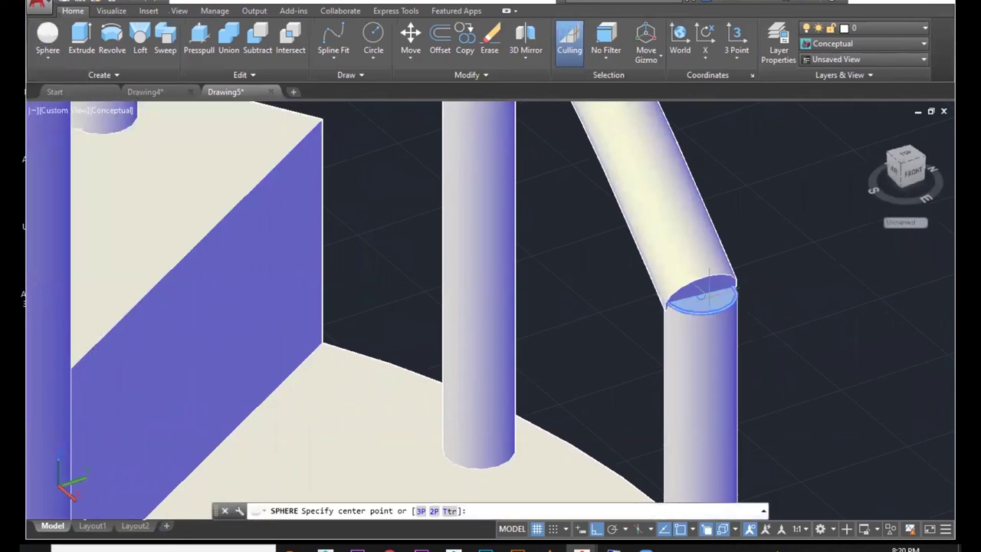
{"action": "left_click", "coordinate": [700, 290]}
{"action": "left_click", "coordinate": [757, 298]}
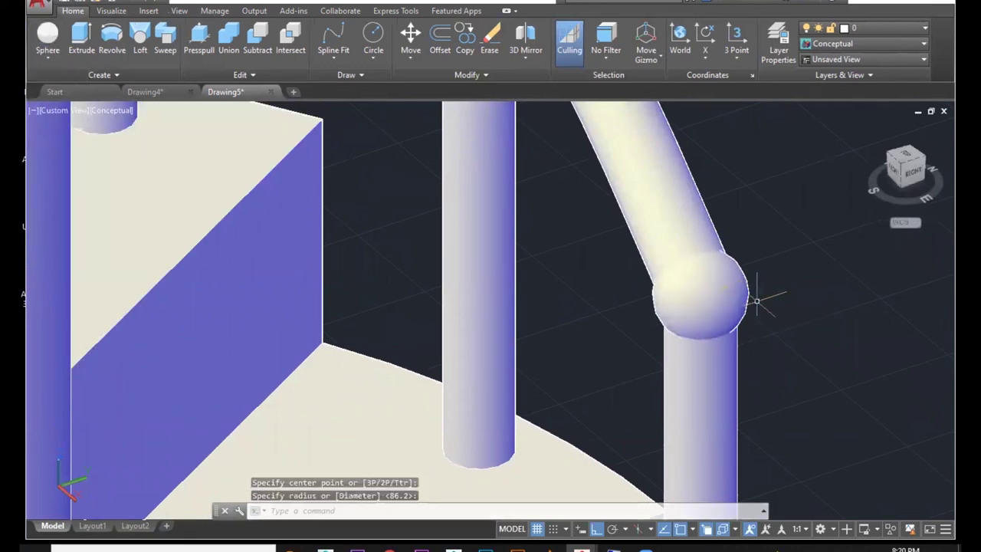
{"action": "scroll", "coordinate": [757, 300], "scroll_direction": "down", "scroll_amount": 6}
{"action": "middle_click_drag", "start_coordinate": [756, 308], "coordinate": [506, 387]}
{"action": "scroll", "coordinate": [747, 319], "scroll_direction": "down", "scroll_amount": 5}
{"action": "middle_click_drag", "start_coordinate": [746, 319], "coordinate": [794, 326], "text": "shift"}
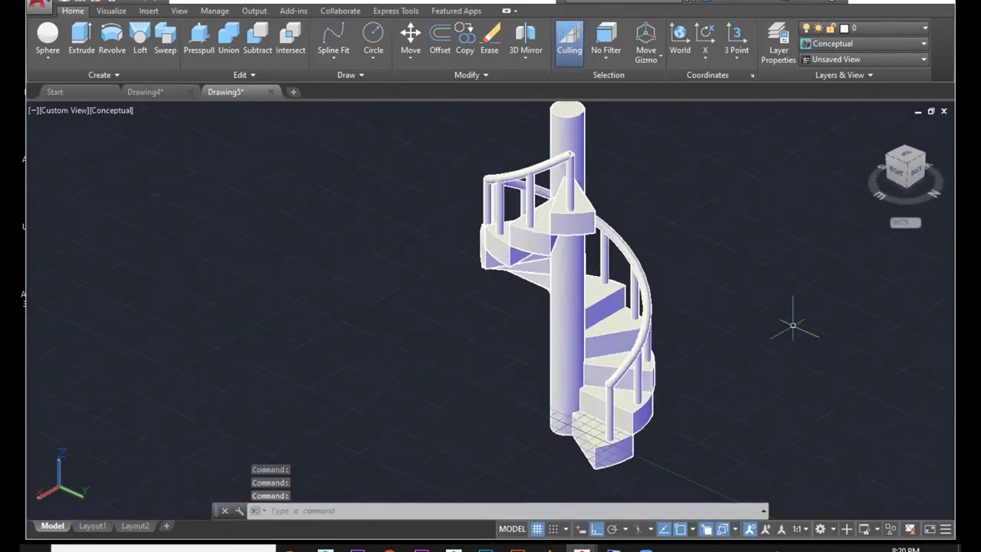